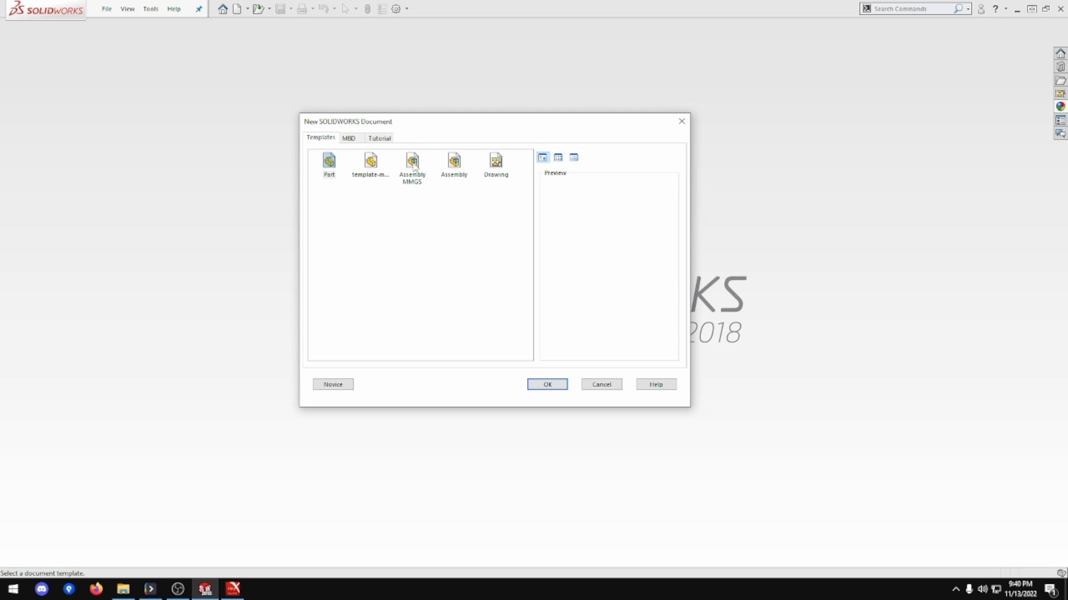
Create a new part from the custom "template-m..." part template and start a sketch on the Top Plane
double_click(371, 164)
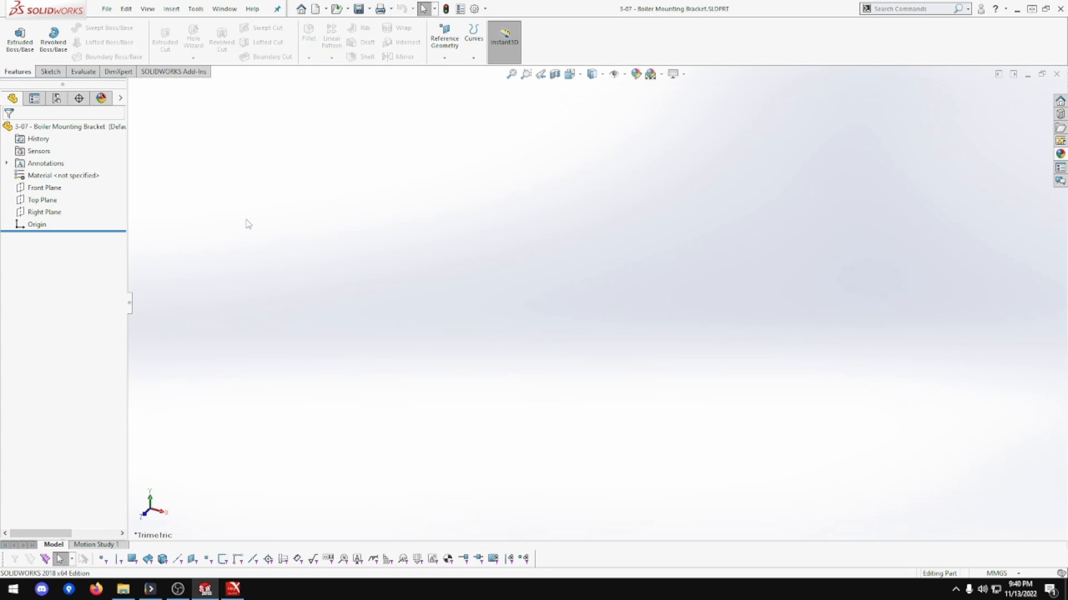
right_click(58, 200)
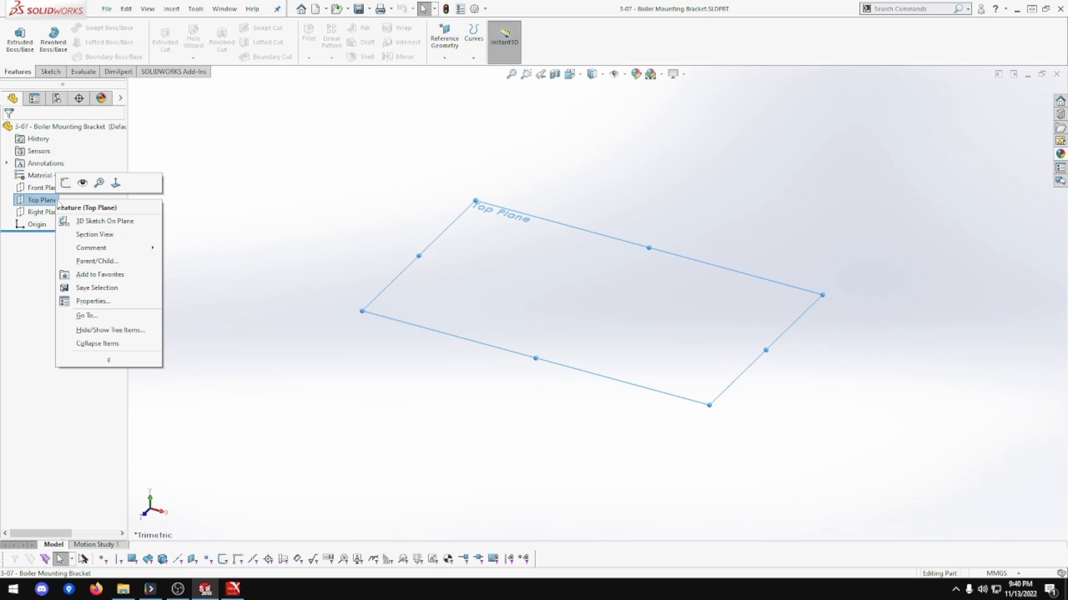
click(65, 183)
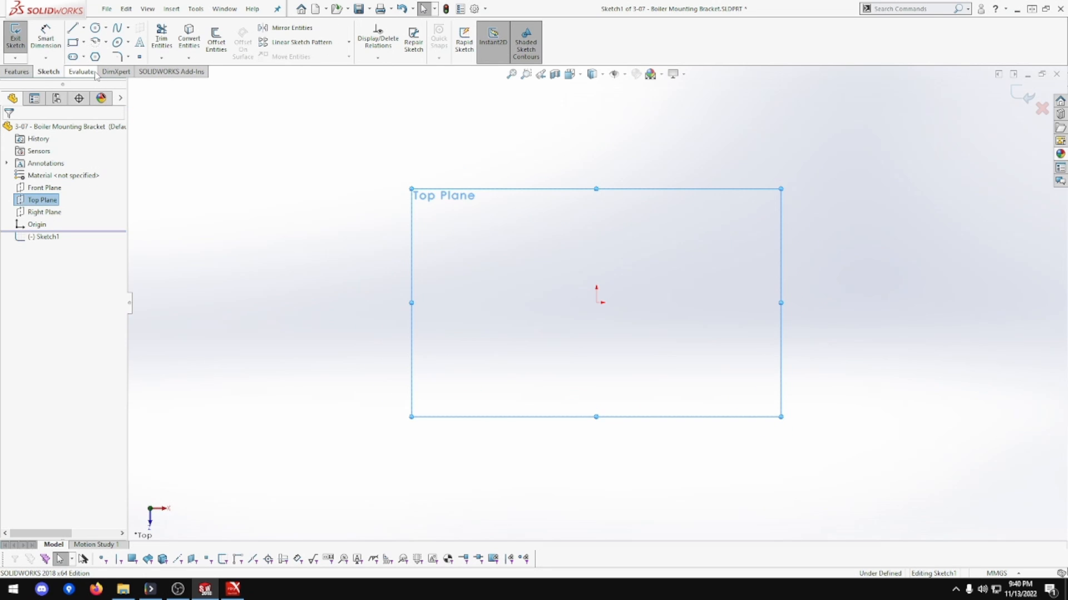
Sketch a center rectangle about 140 by 106 mm, centered on the origin
click(83, 42)
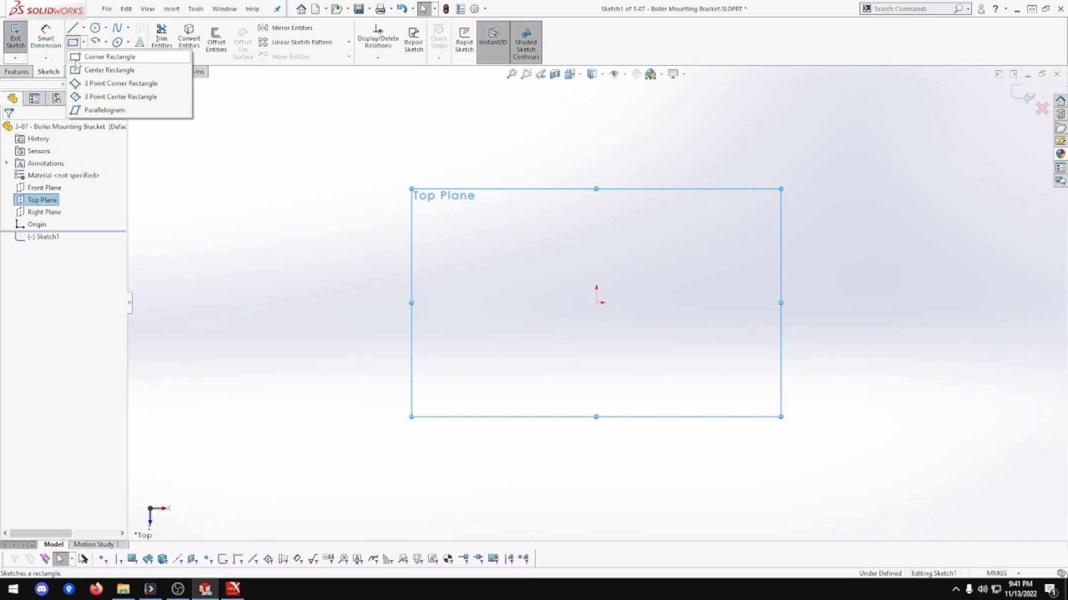
click(78, 70)
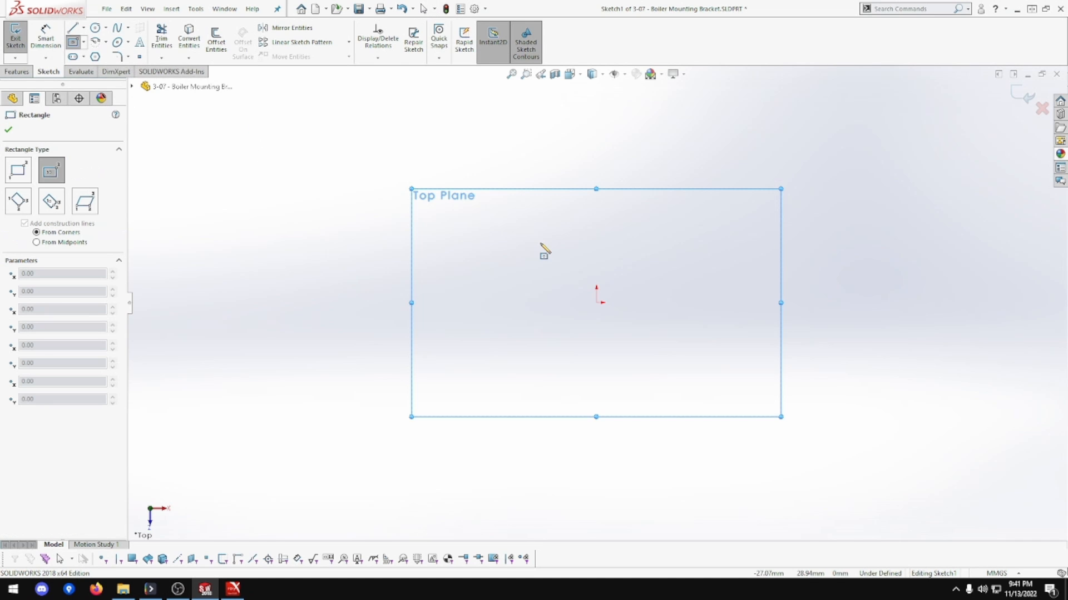
click(597, 303)
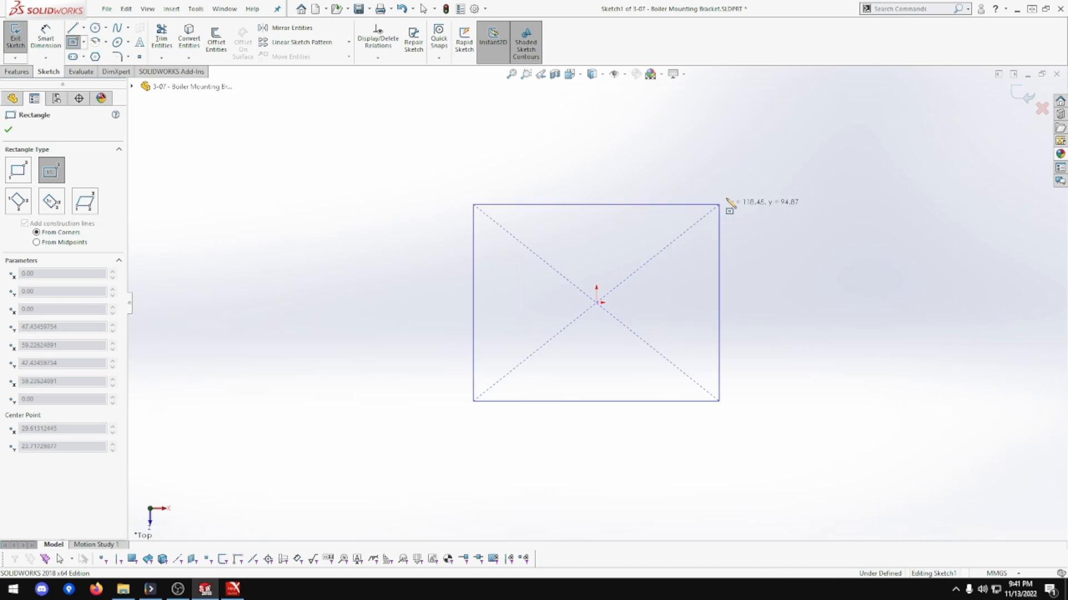
click(742, 194)
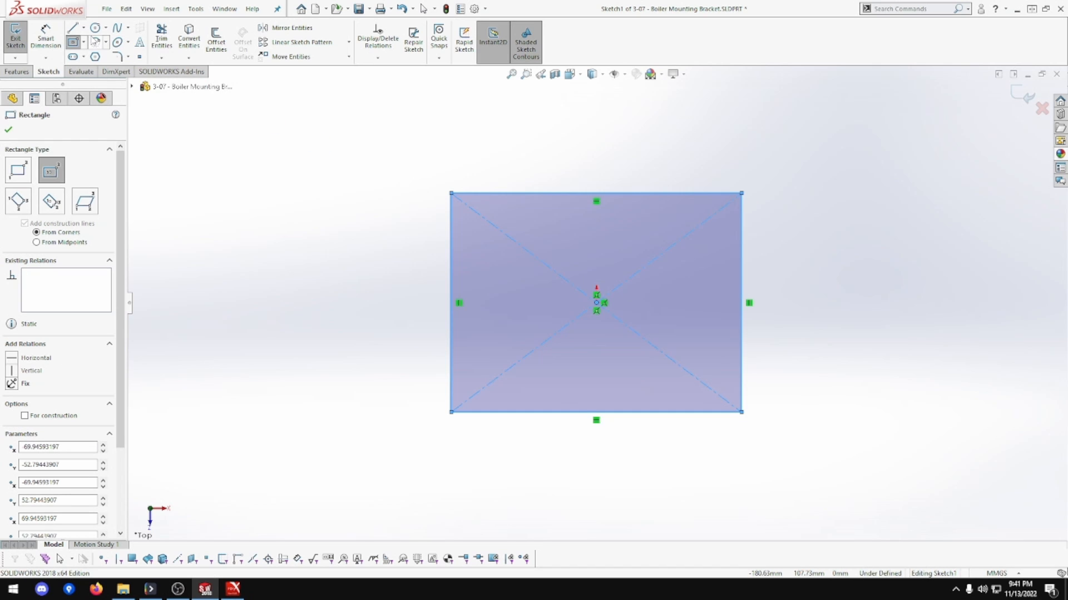
Dimension the rectangle to 39.5 mm wide and 32 mm high
click(40, 46)
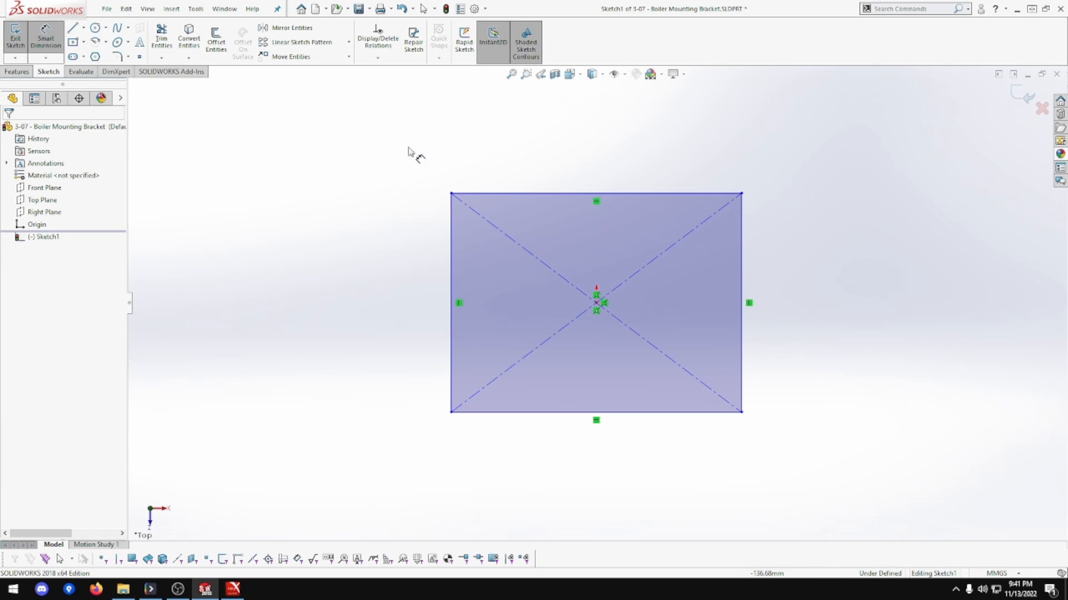
click(593, 194)
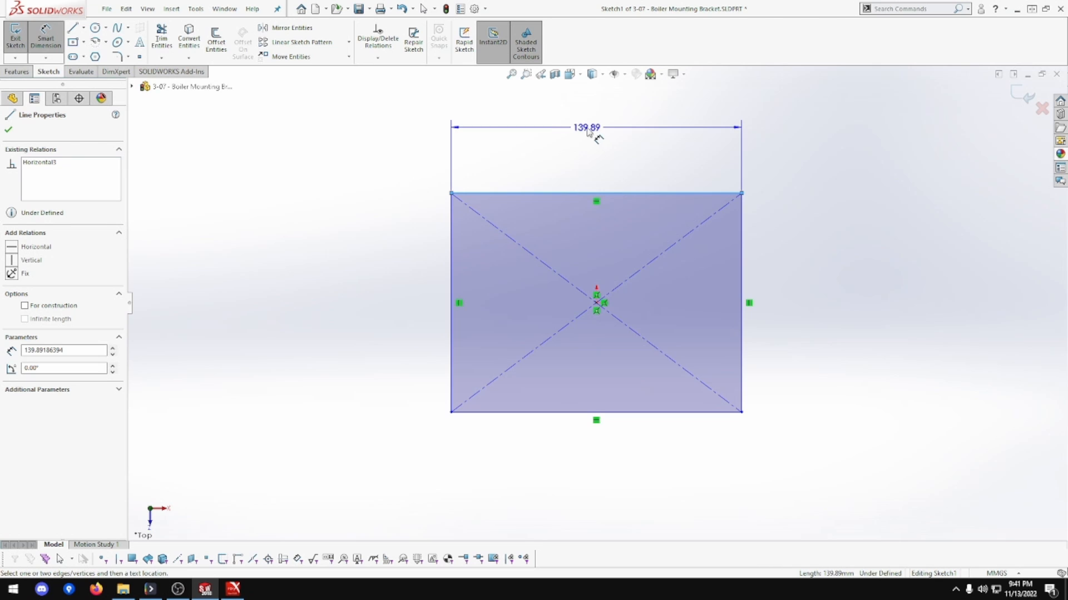
click(589, 127)
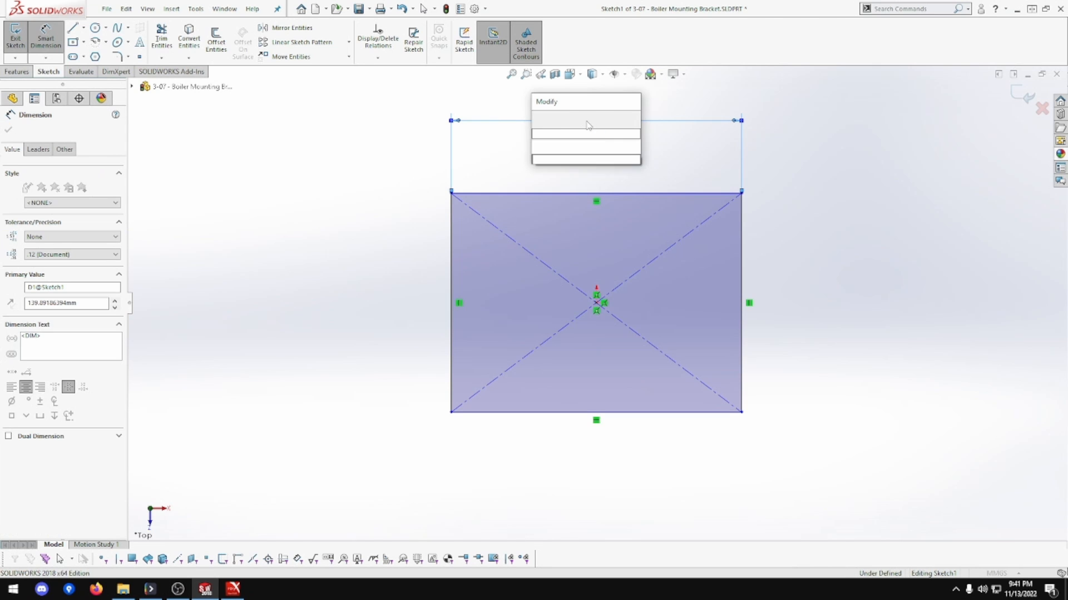
text(39.5)
key(Return)
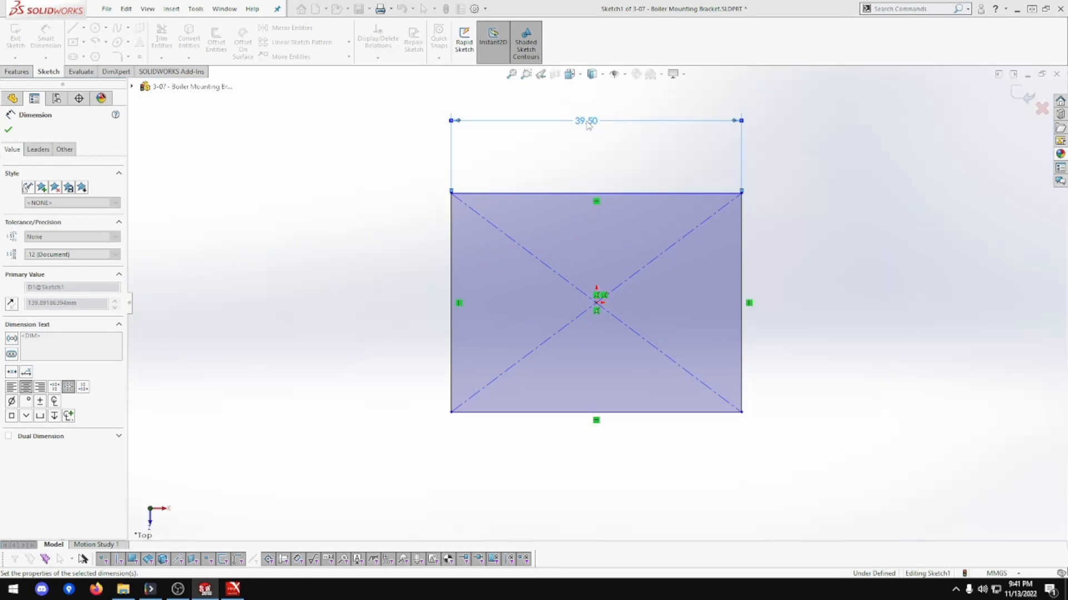
click(451, 286)
click(337, 300)
text(32)
key(Return)
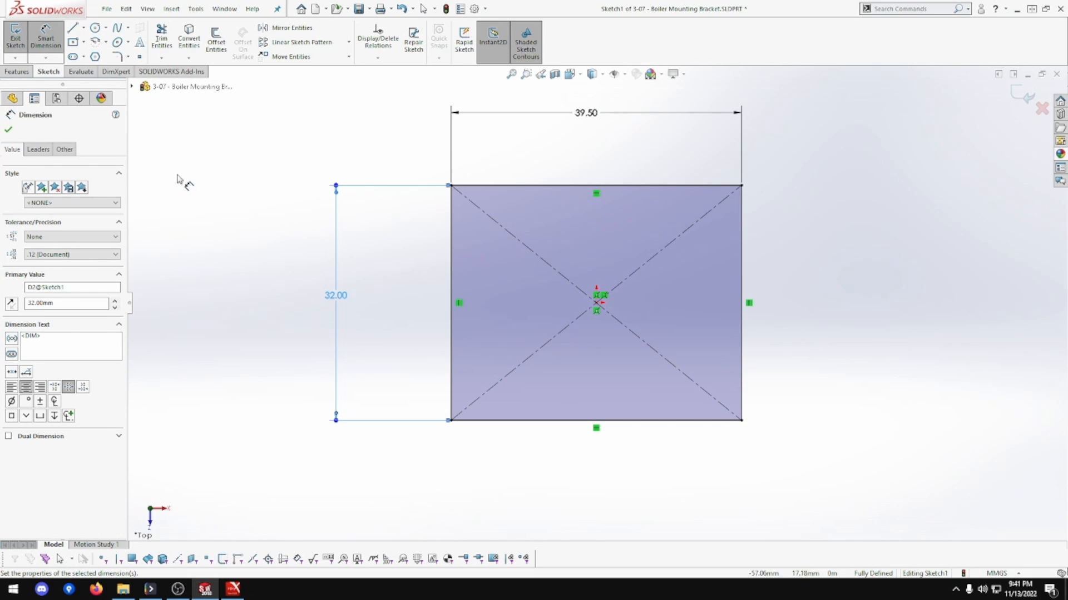
click(106, 43)
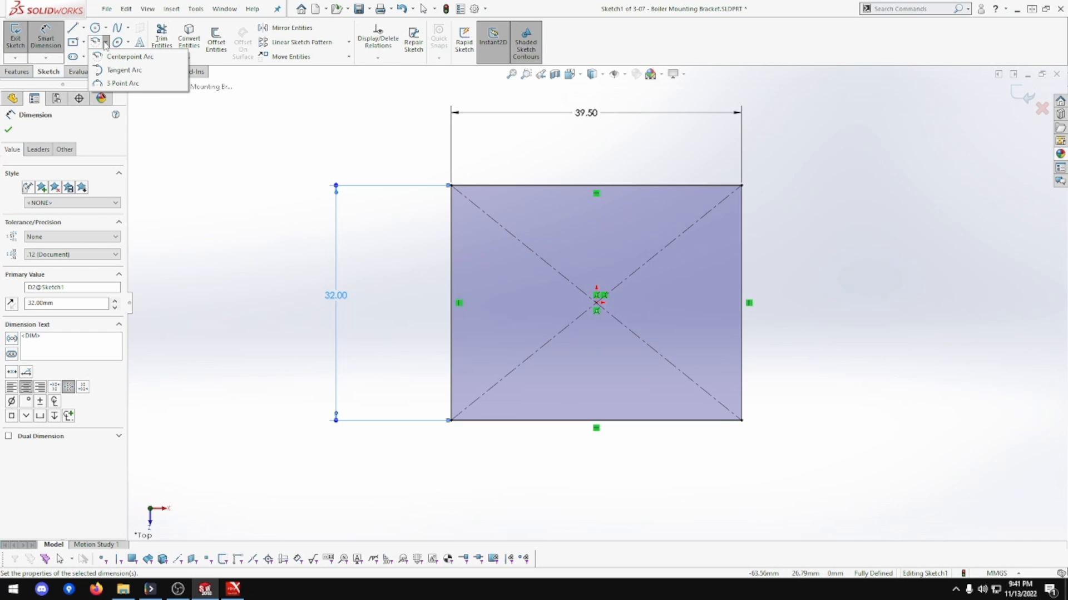
click(100, 84)
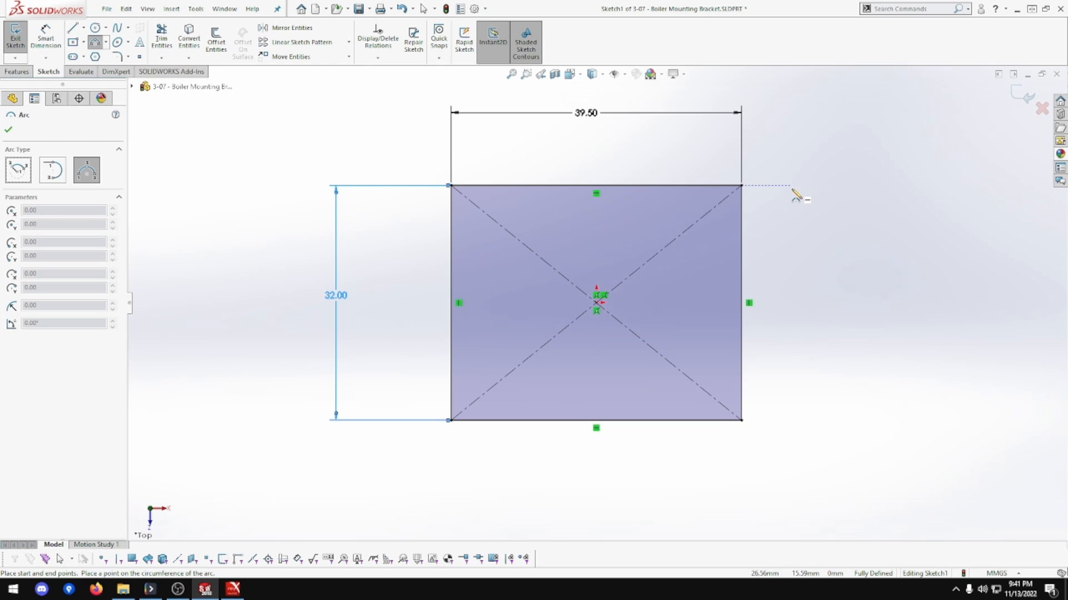
click(741, 185)
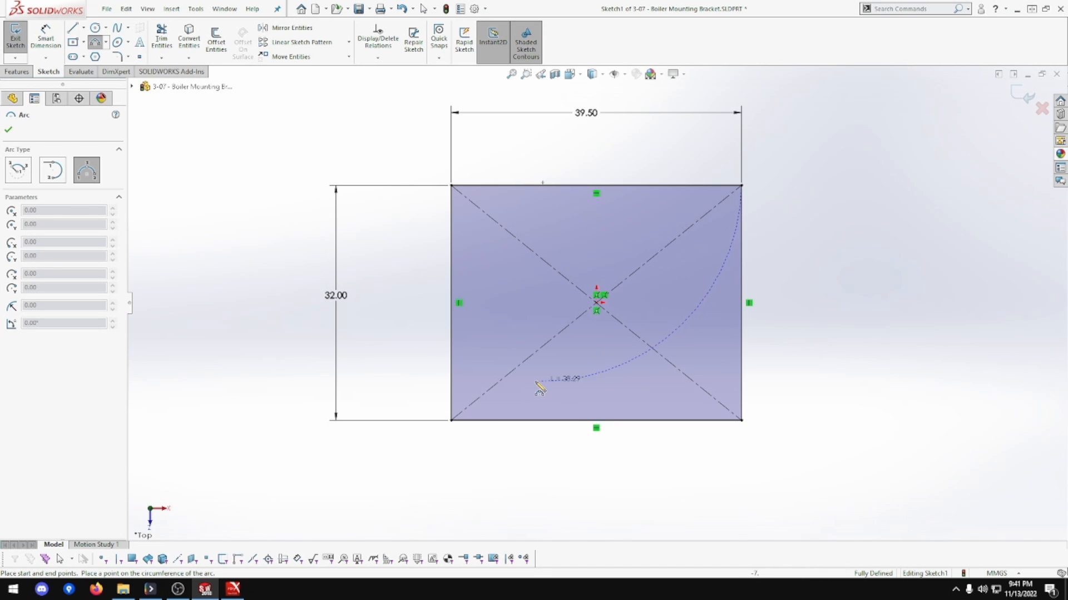
click(629, 304)
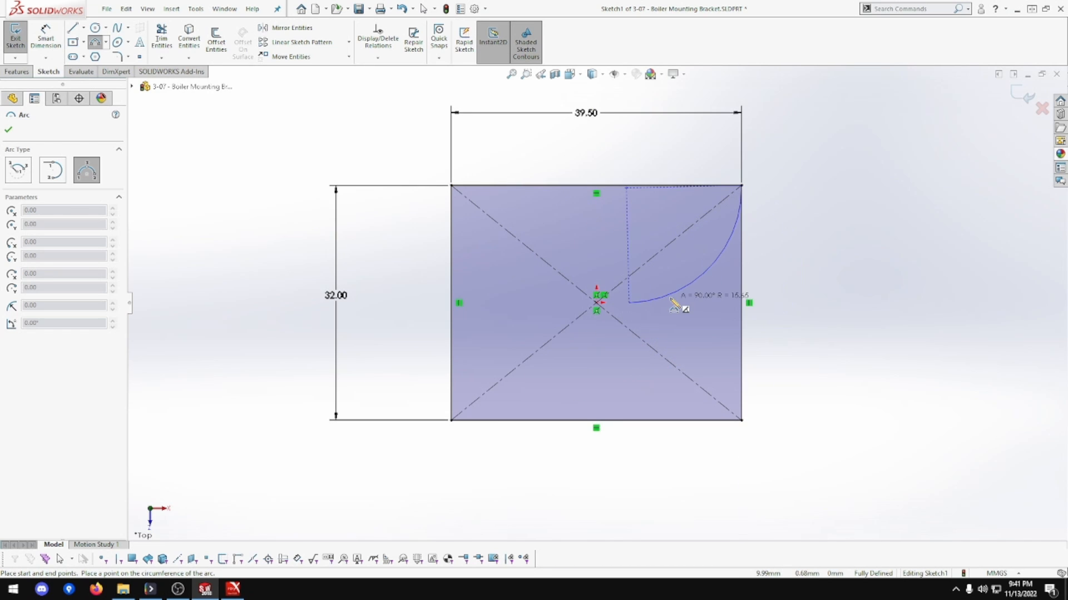
right_click(630, 256)
key(Escape)
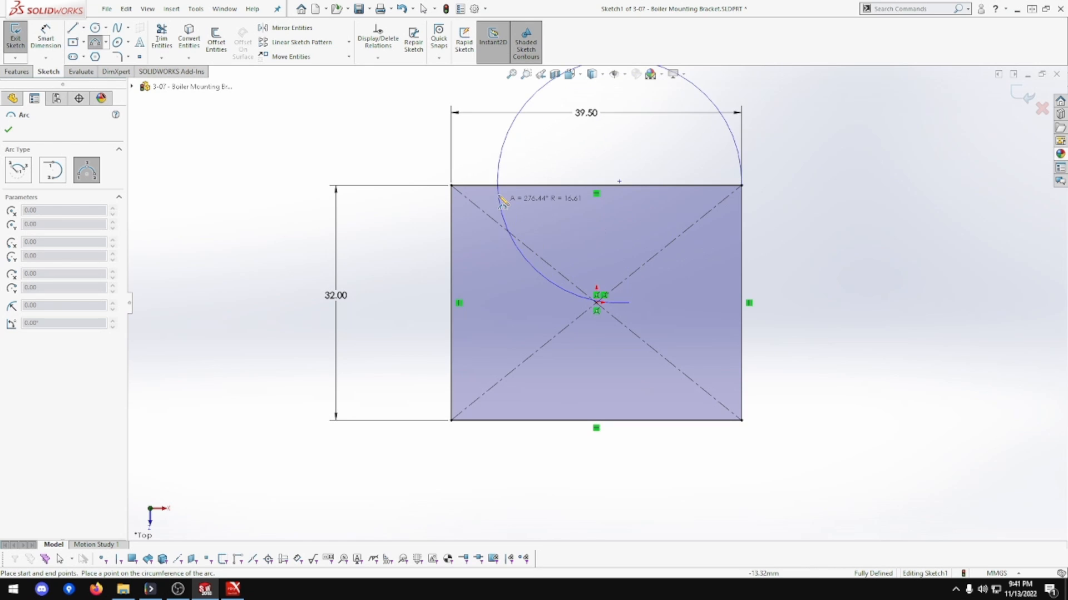
key(Escape)
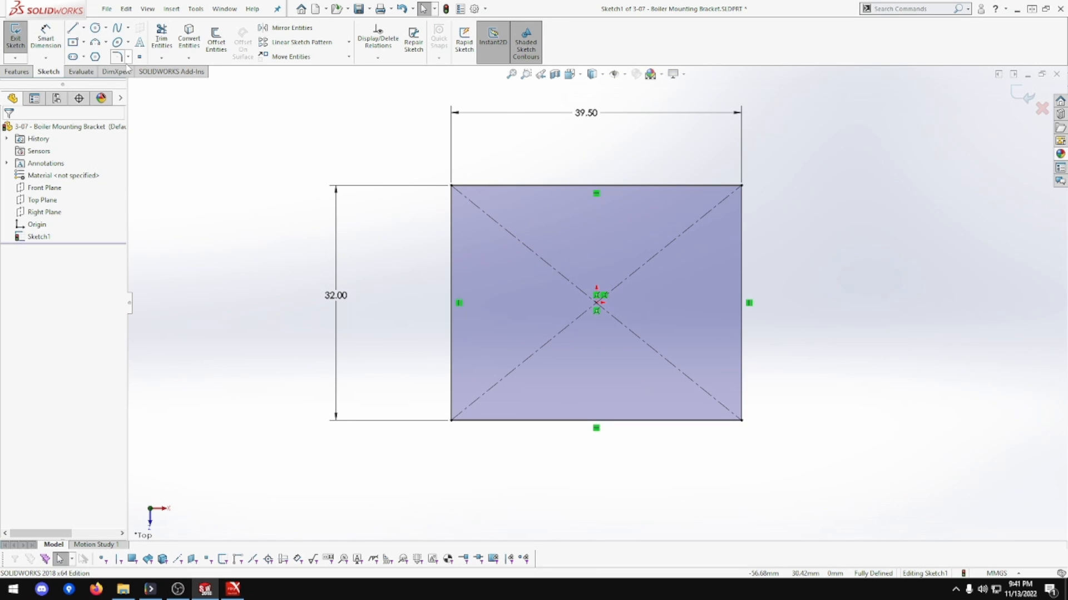
Sketch a 3 Point Arc of about 33 mm radius between the rectangle's two right corners, bulging inward
click(98, 47)
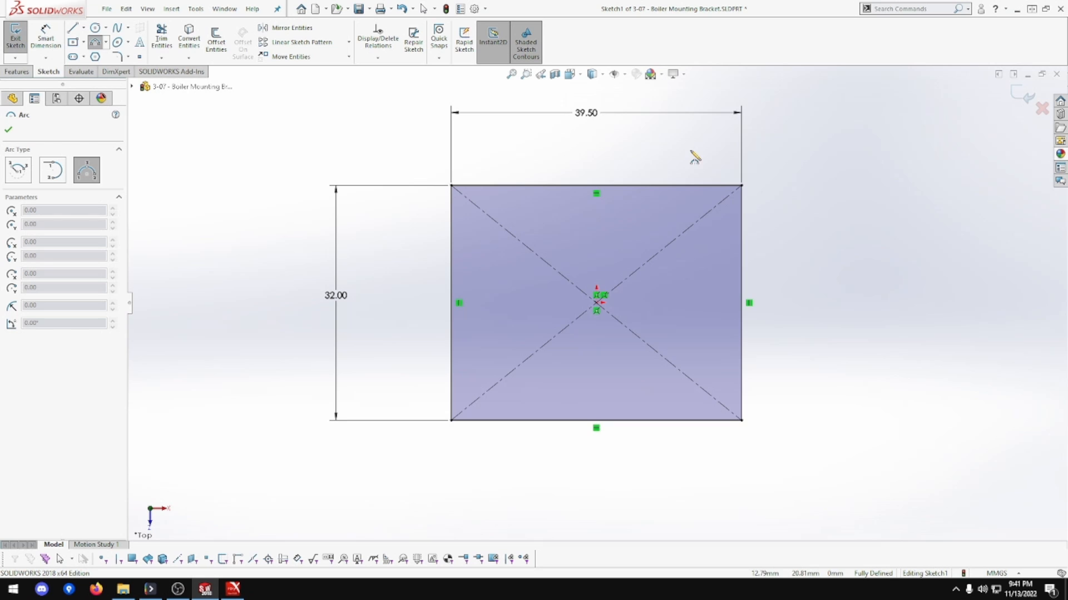
click(741, 185)
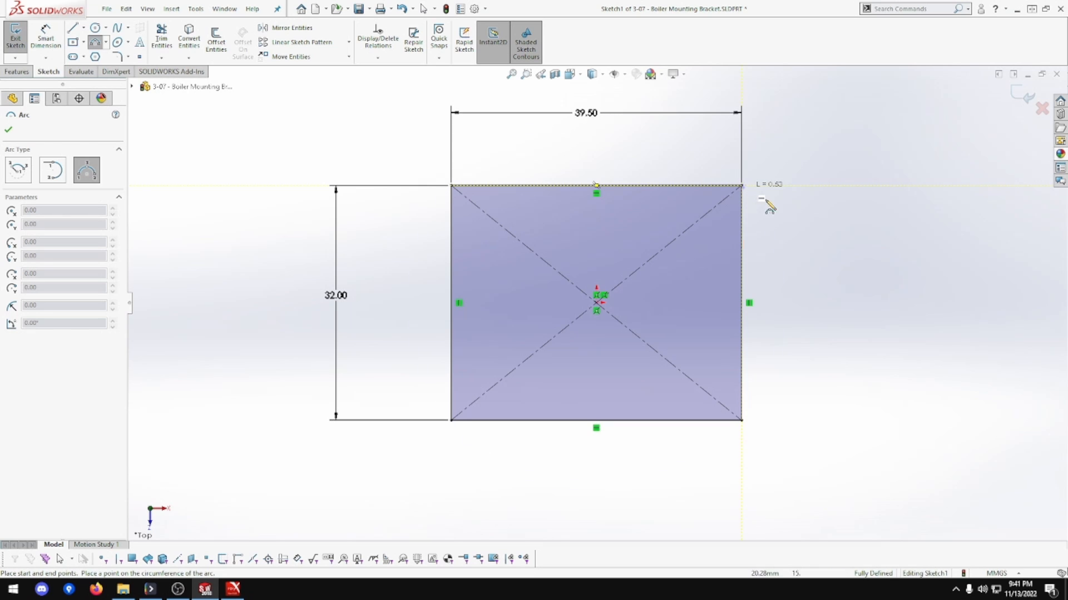
click(741, 420)
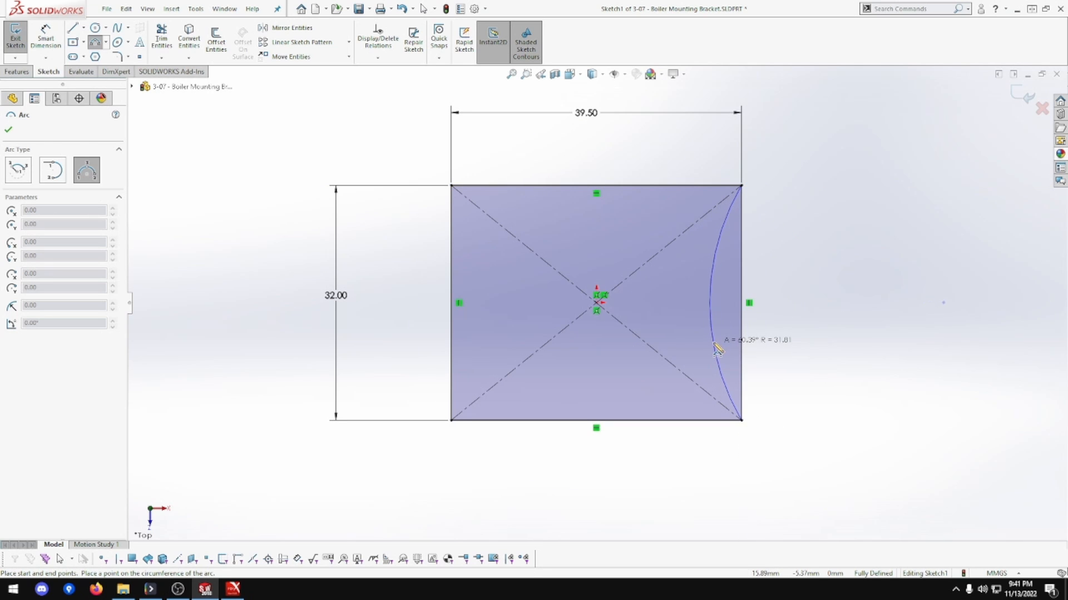
click(717, 350)
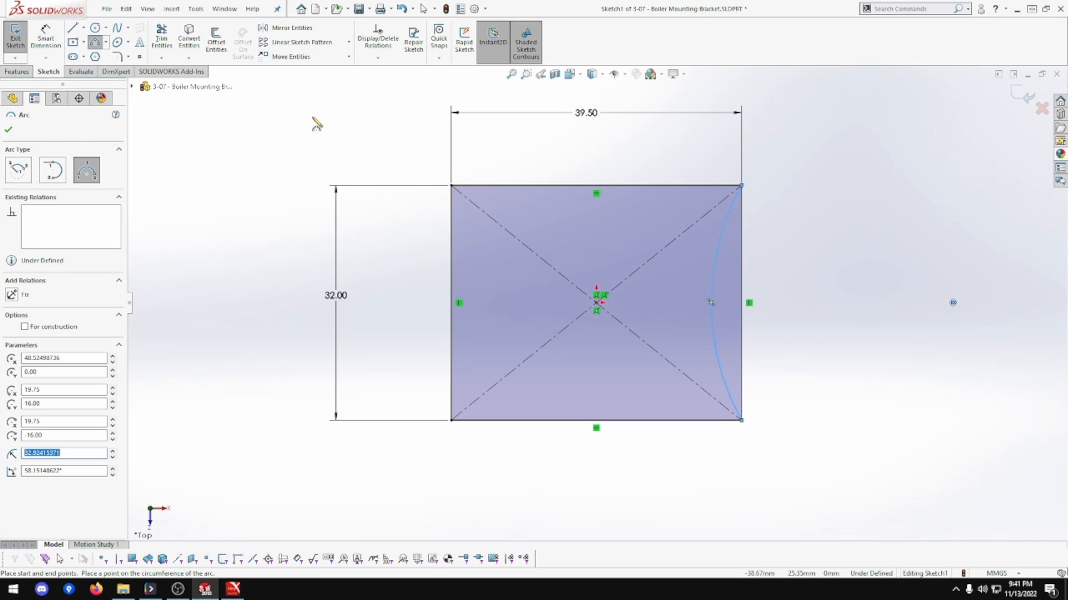
Dimension the arc's radius as 127 mm and place its dimension text closer to the rectangle
click(45, 38)
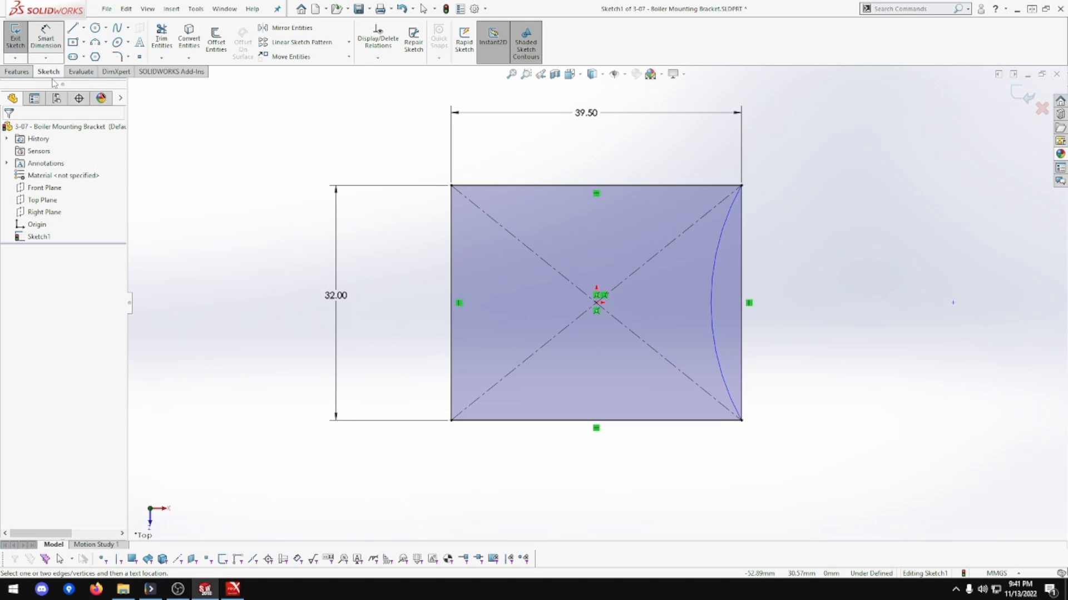
click(714, 281)
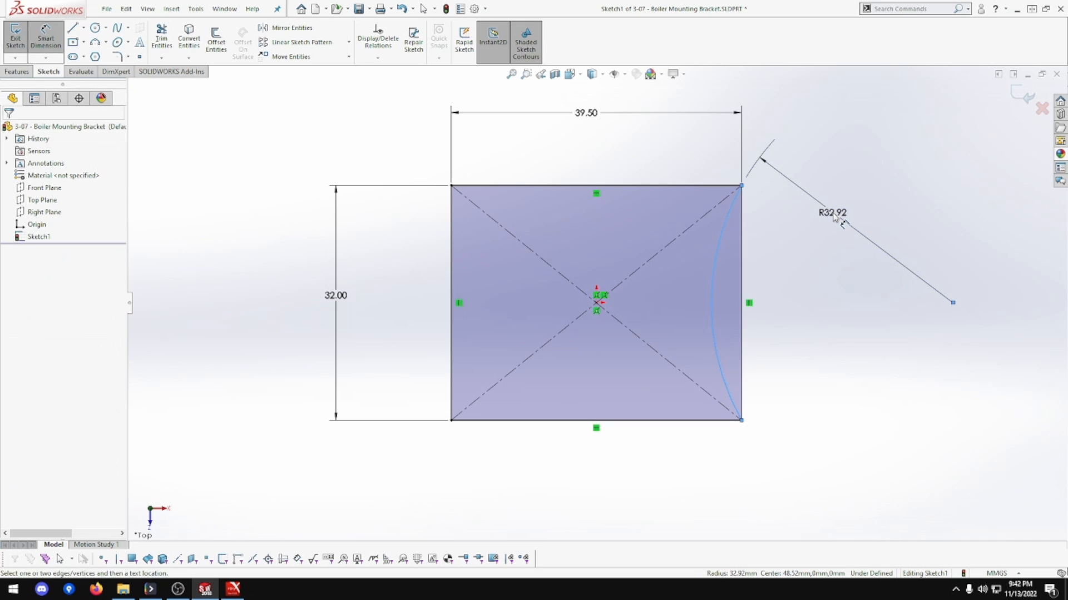
click(834, 217)
text(127)
key(Return)
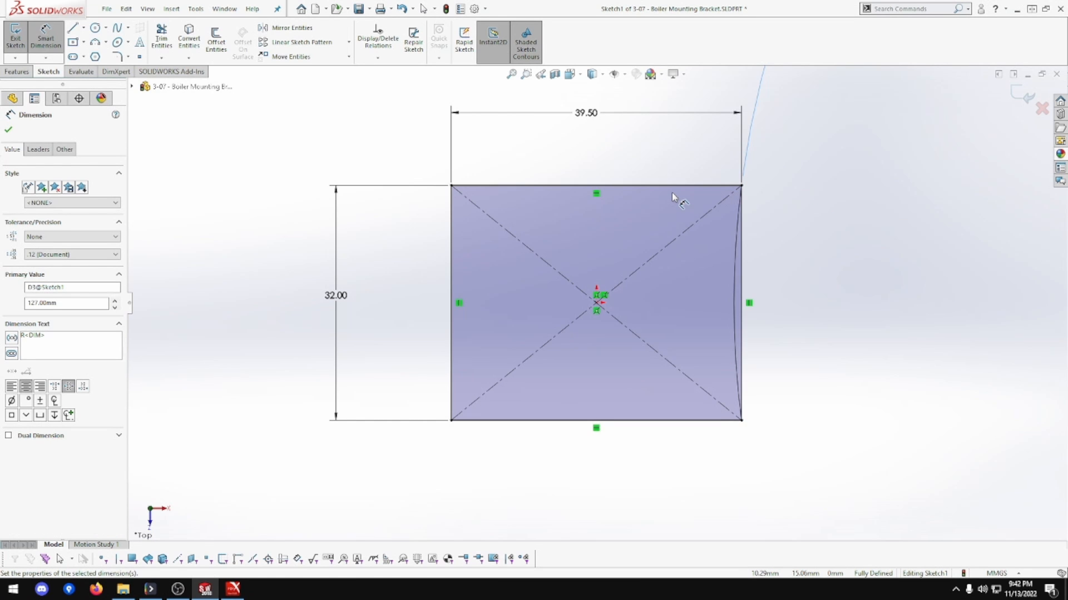
click(511, 76)
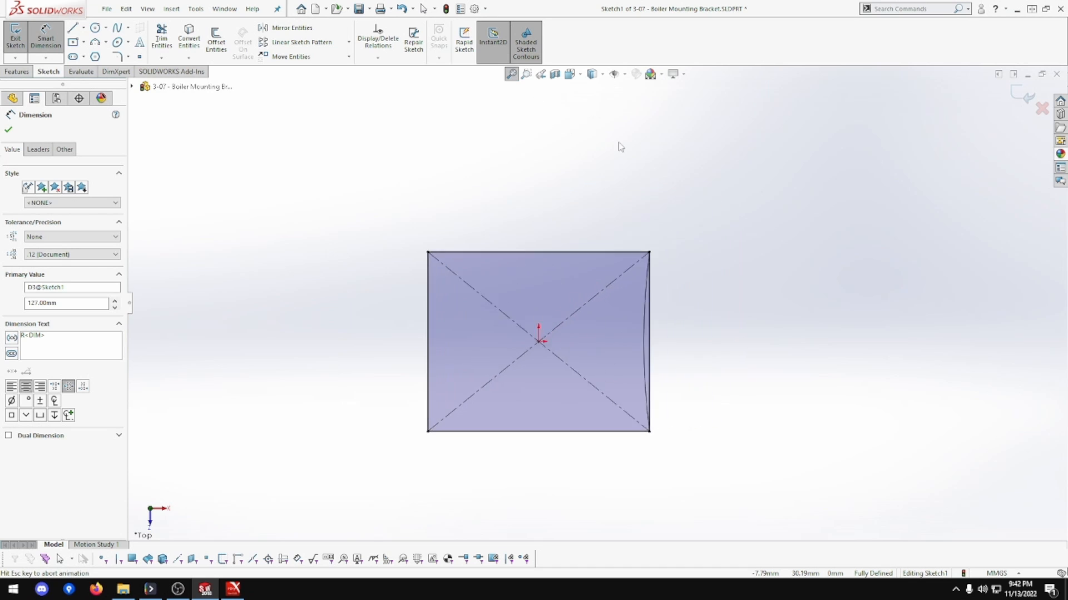
drag(769, 298, 717, 316)
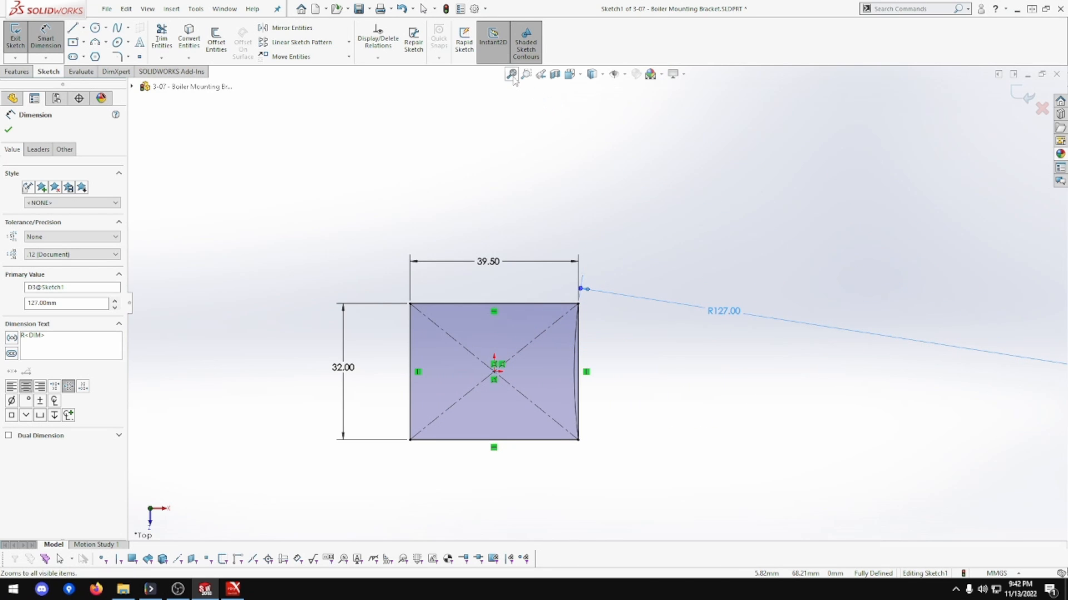
Trim away the rectangle's straight right edge with Power trim so the arc closes the profile
scroll(536, 190, down, 2)
scroll(670, 305, down, 3)
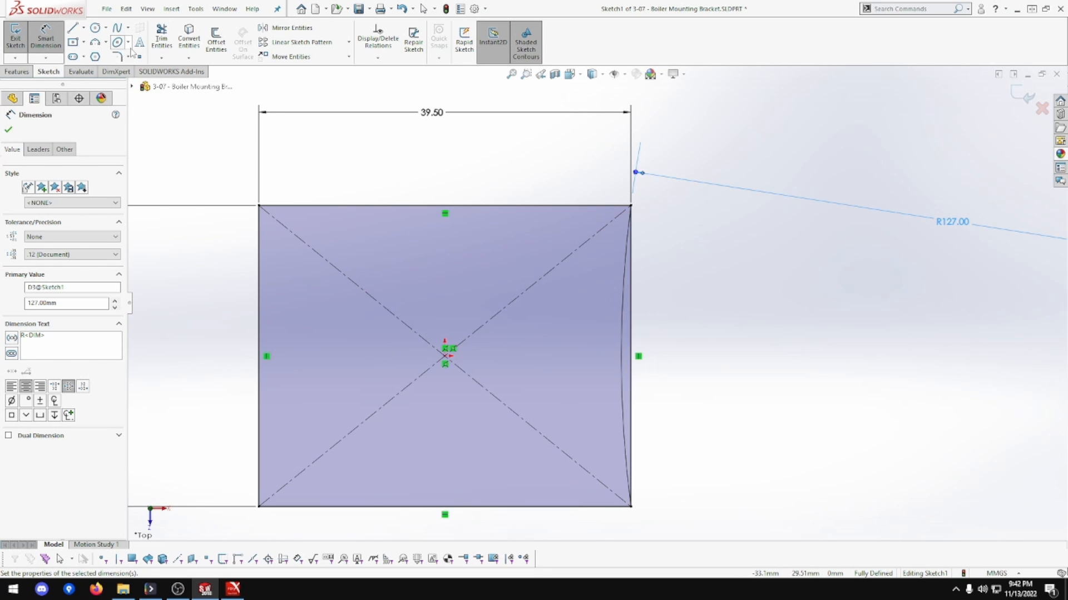
click(163, 44)
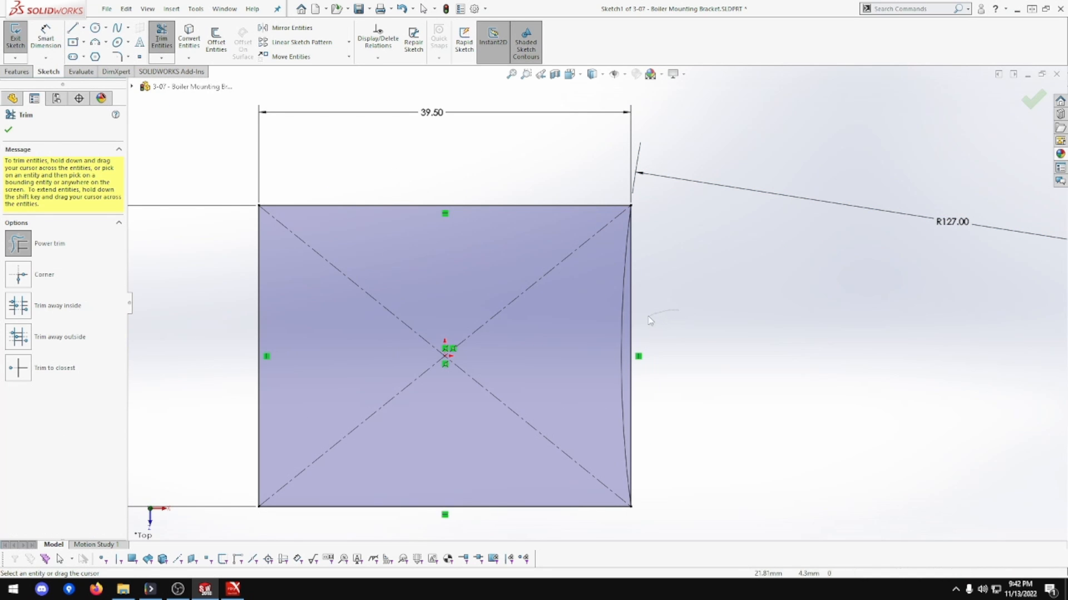
drag(679, 310, 630, 322)
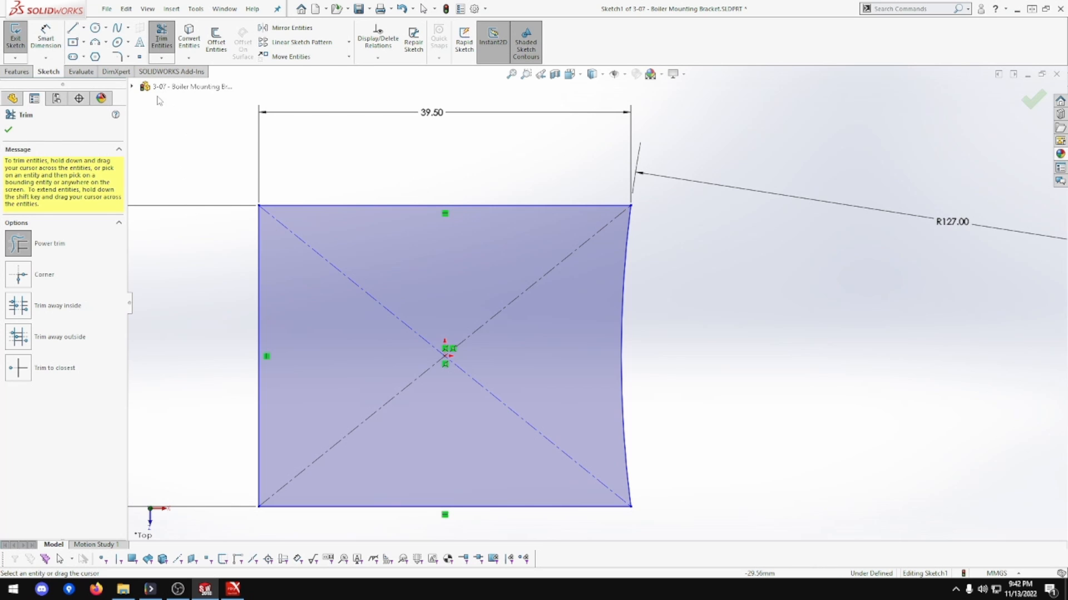
Sketch two circles of about 1.4 mm radius left of the origin, one above the other, near the upper and lower edges
click(95, 28)
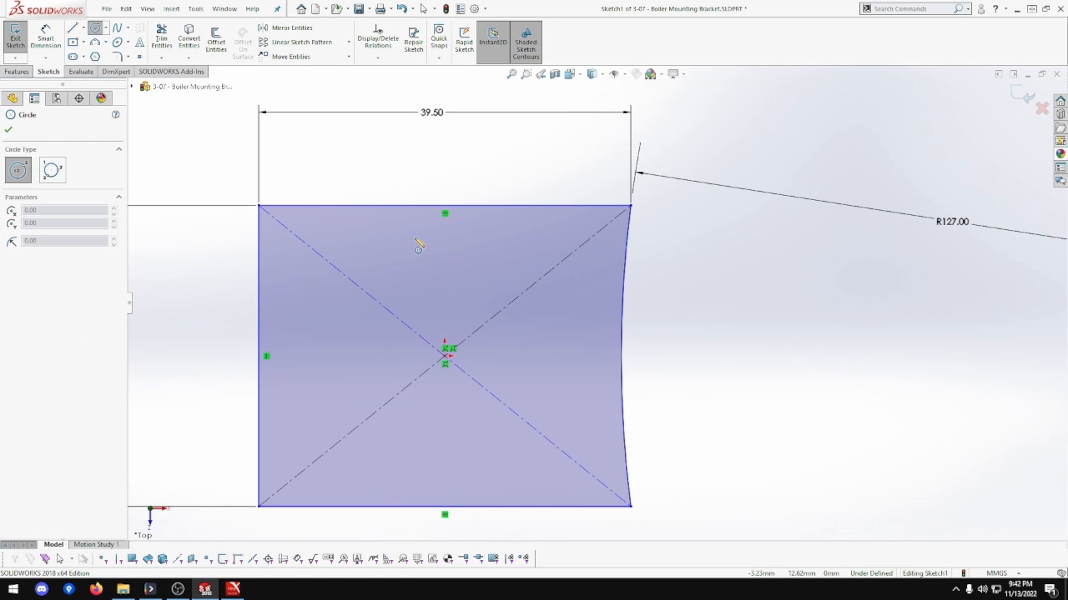
click(402, 254)
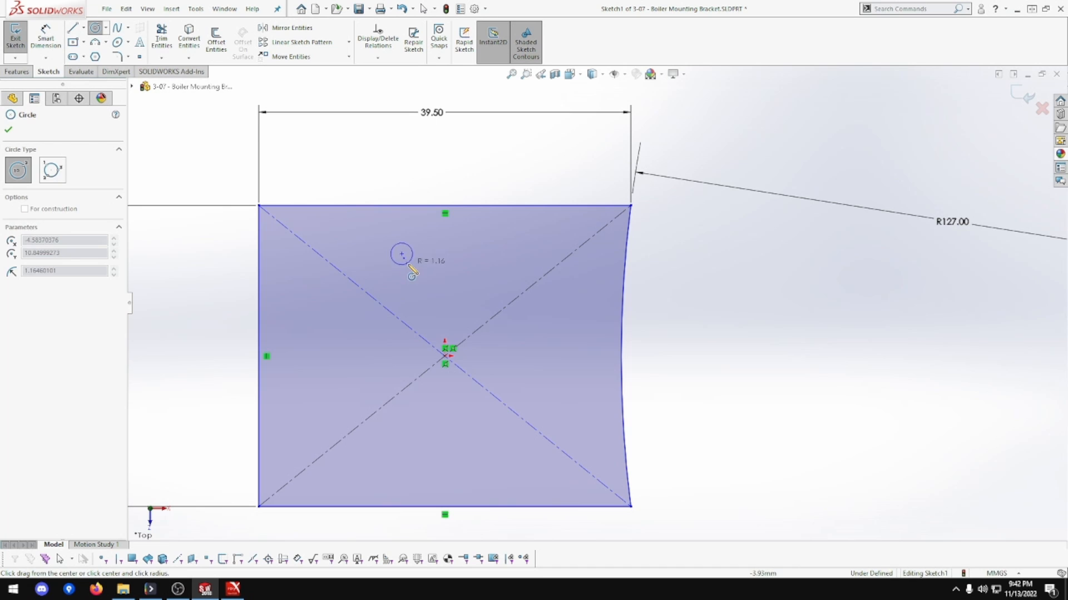
click(411, 264)
click(401, 442)
click(412, 451)
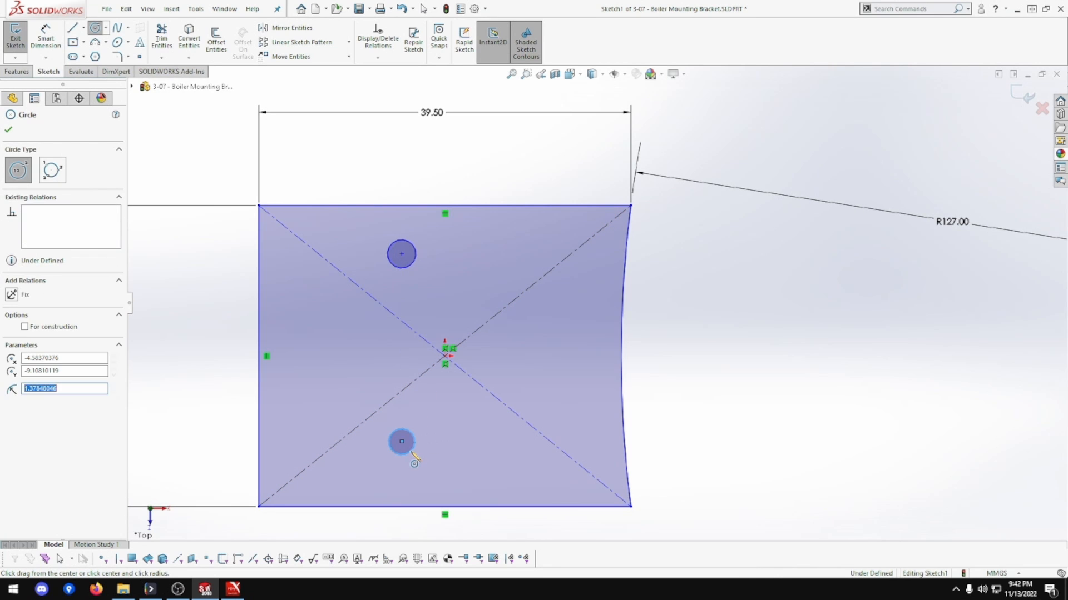
key(Escape)
Add a Vertical relation between the centre points of the two circles
click(403, 446)
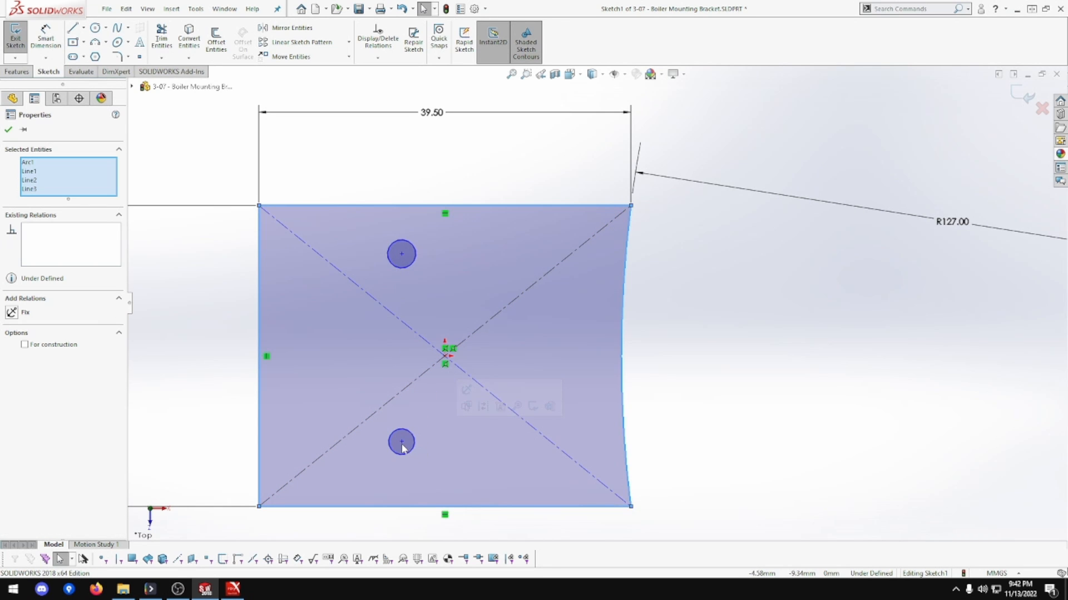
click(401, 442)
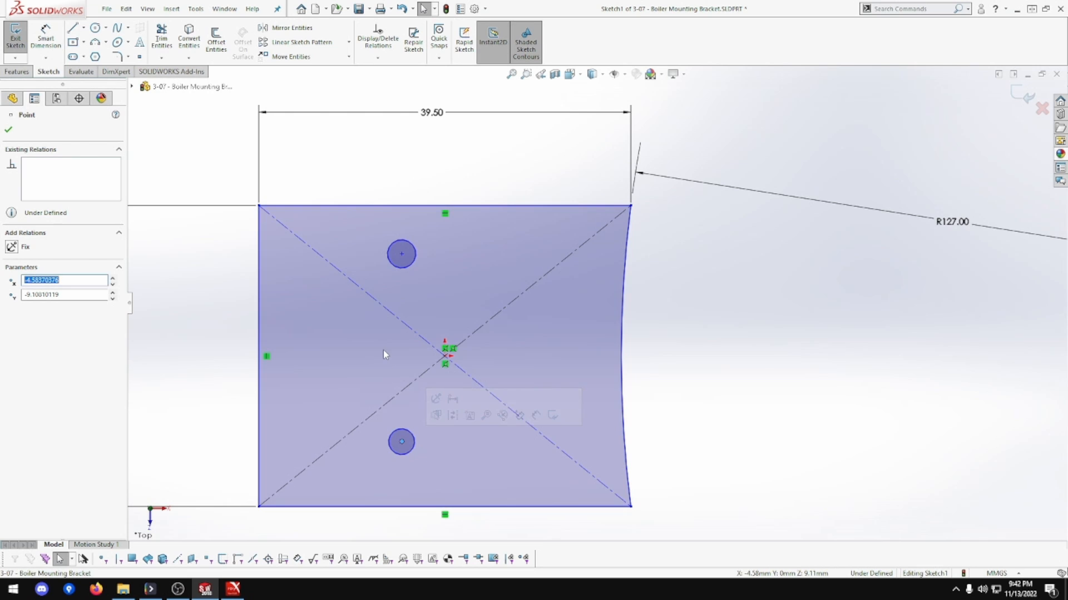
ctrl+click(401, 255)
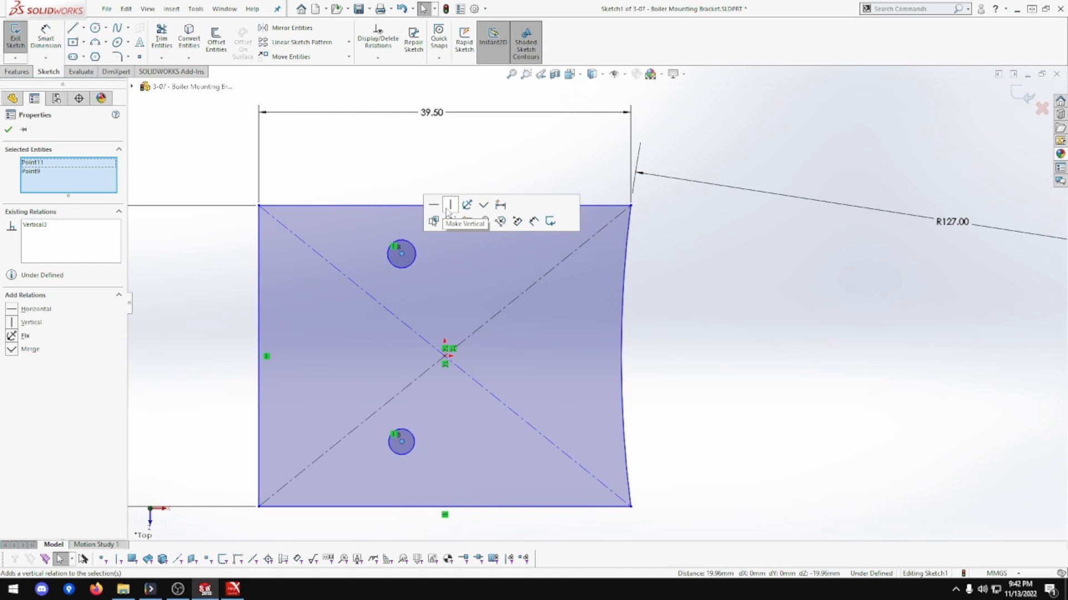
click(394, 175)
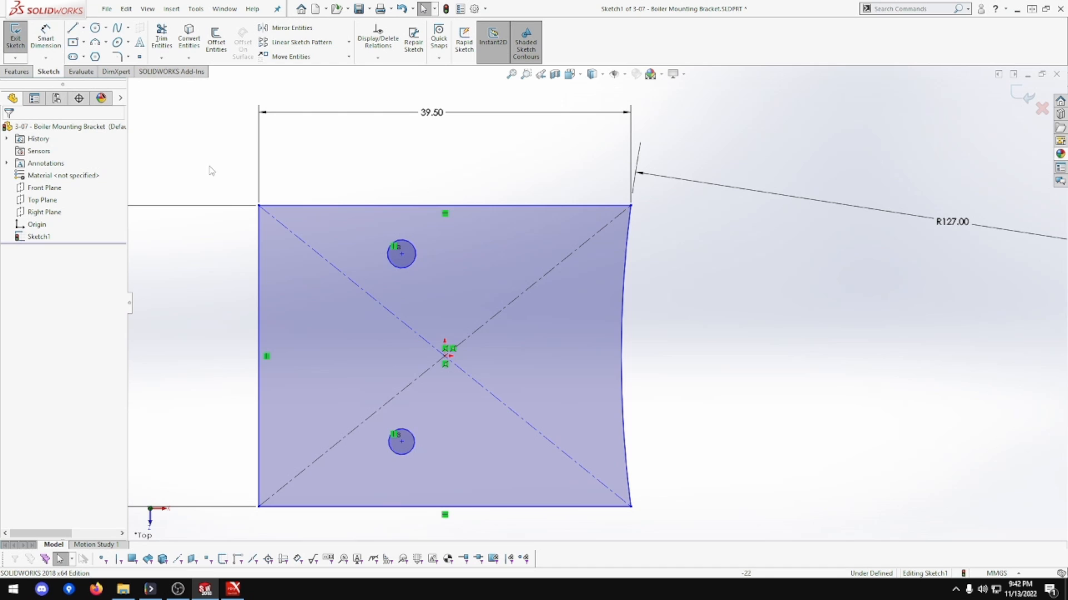
Dimension the upper circle's centre 16 mm horizontally from the profile's straight left edge
click(45, 39)
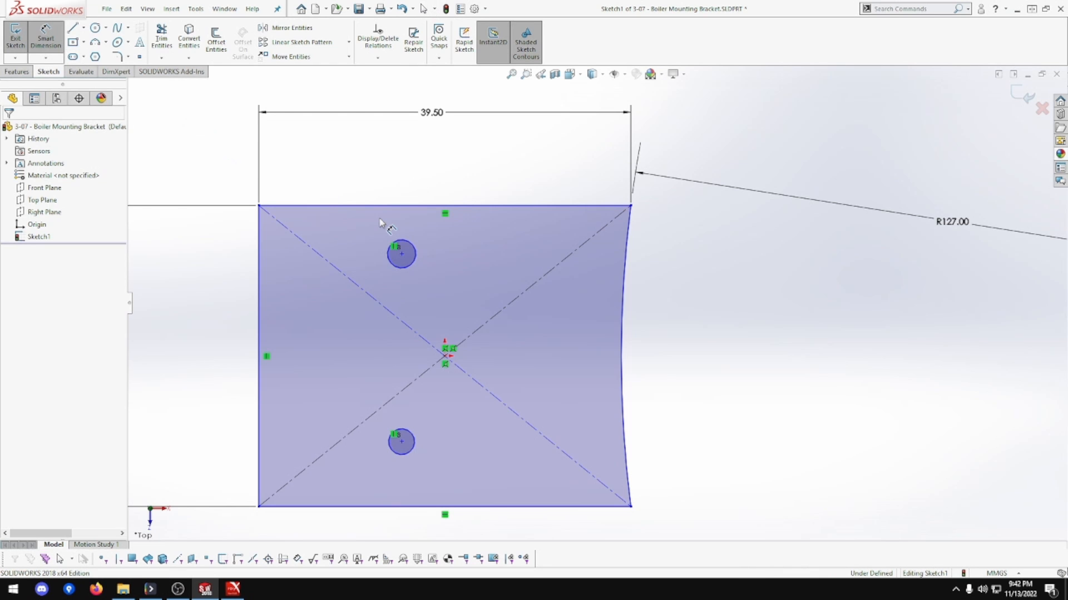
click(402, 254)
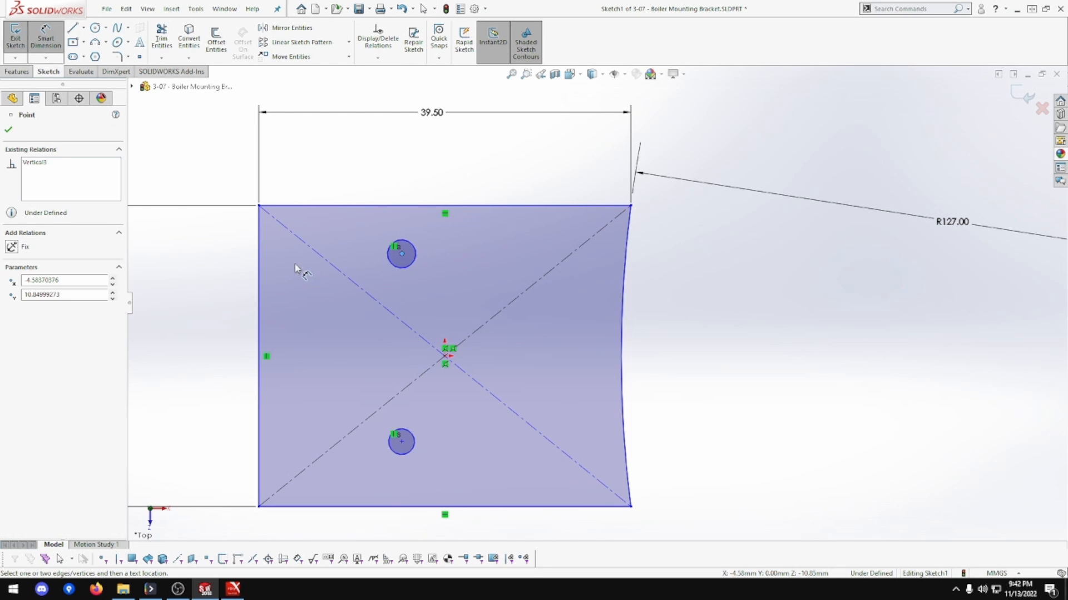
click(260, 267)
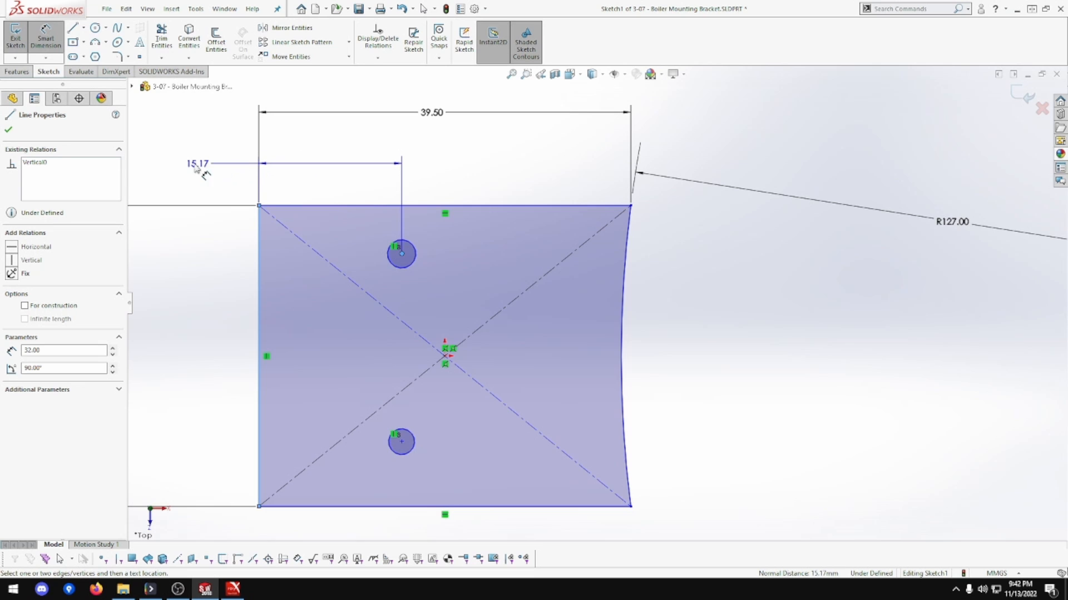
click(287, 165)
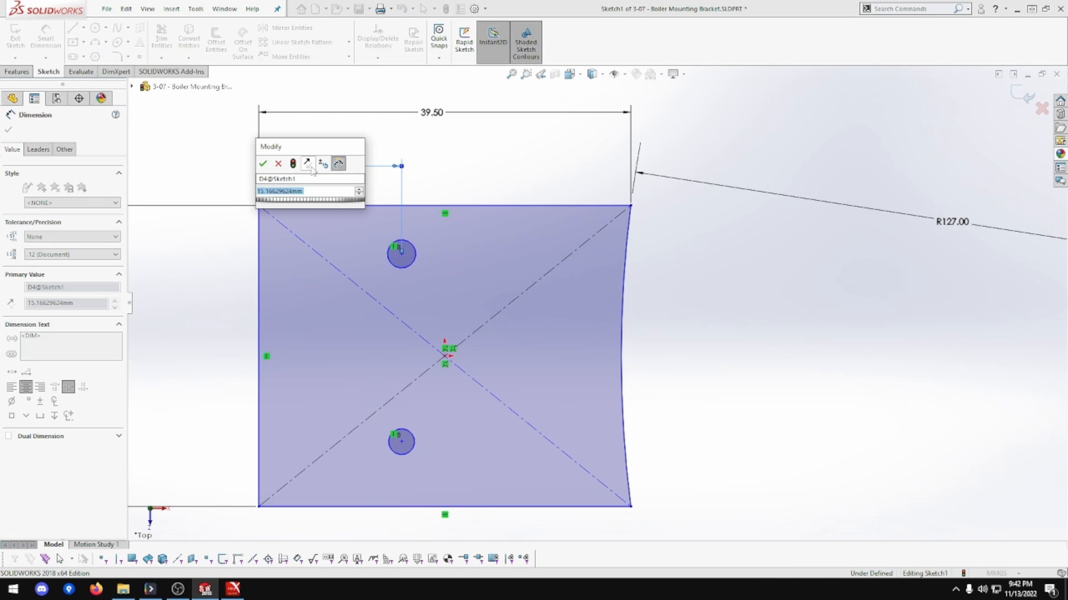
text(16)
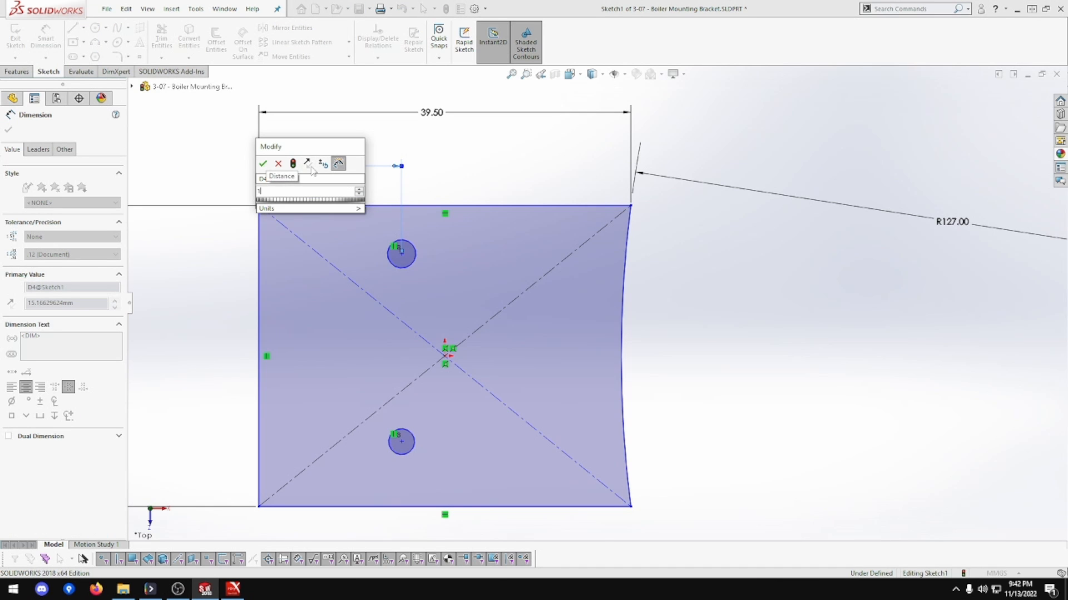
key(Return)
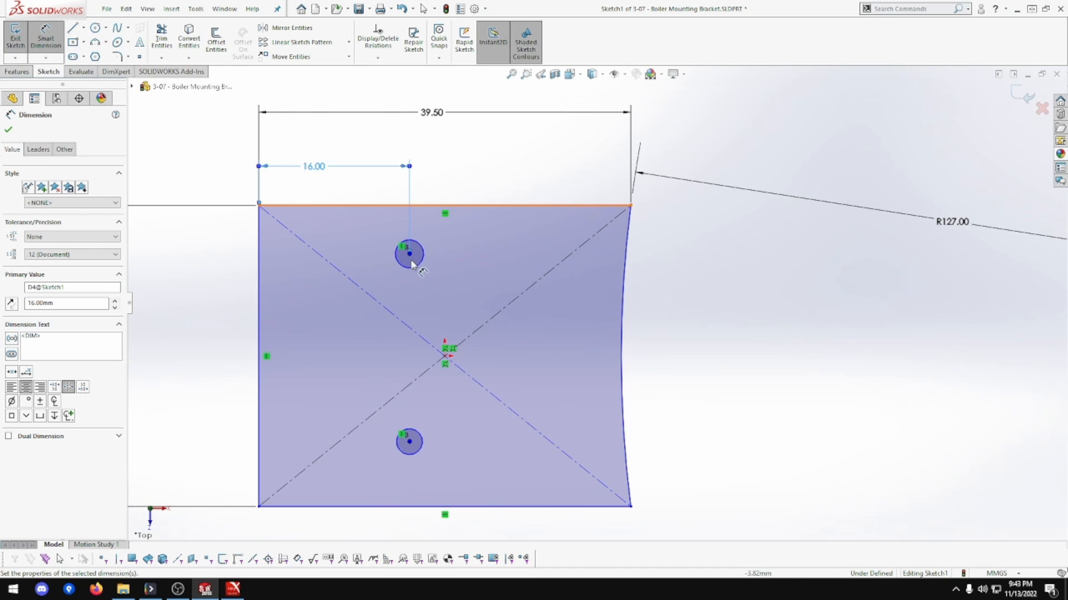
Dimension the upper circle's centre 16 mm vertically from the profile's upper edge
click(410, 256)
click(312, 205)
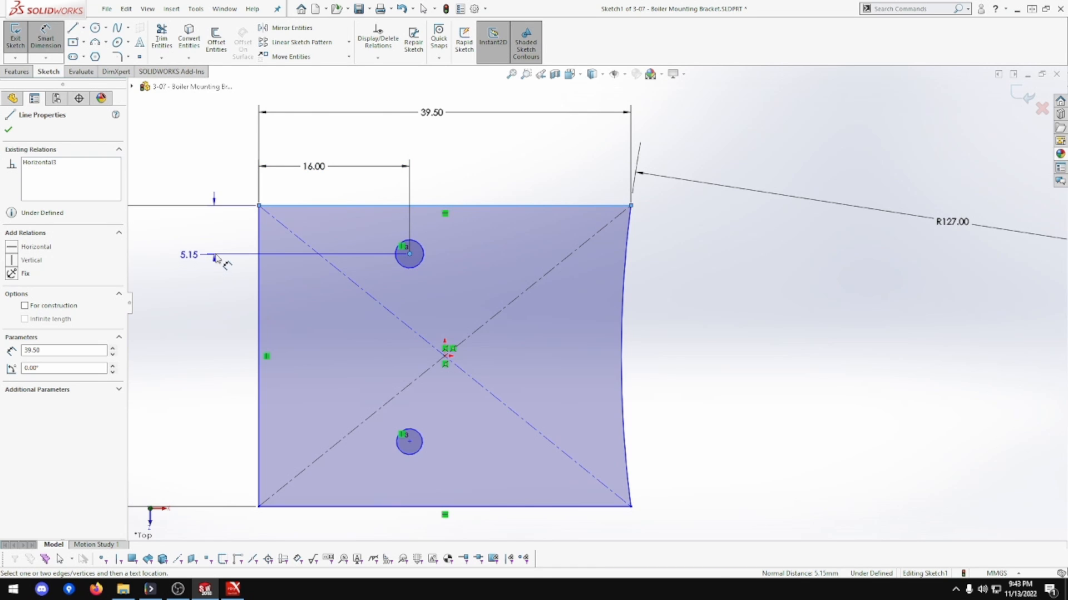
click(212, 236)
text(16)
key(Return)
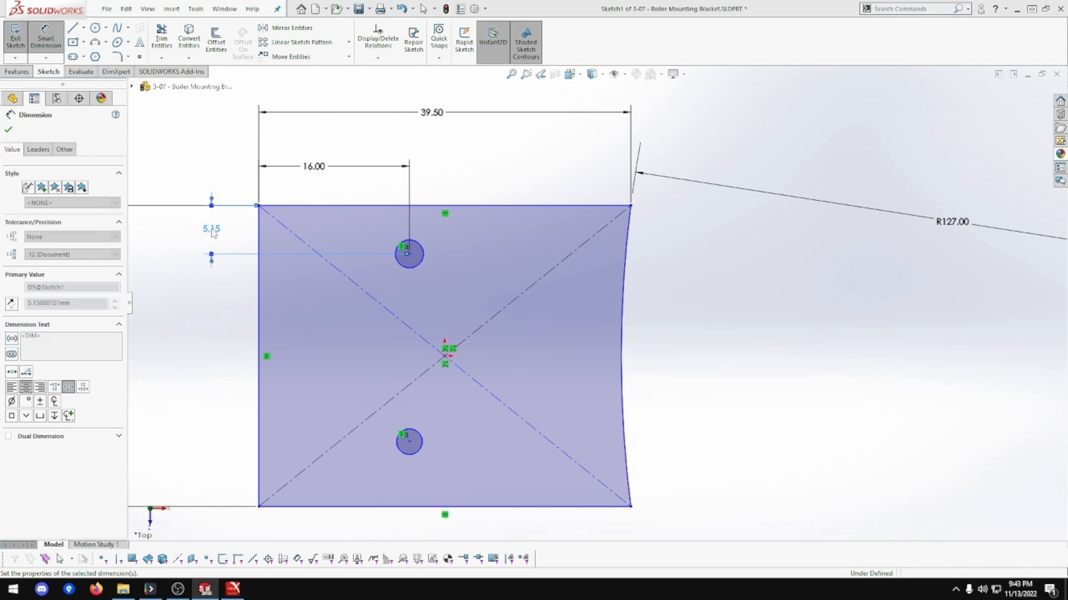
scroll(409, 391, down, 4)
scroll(409, 390, up, 8)
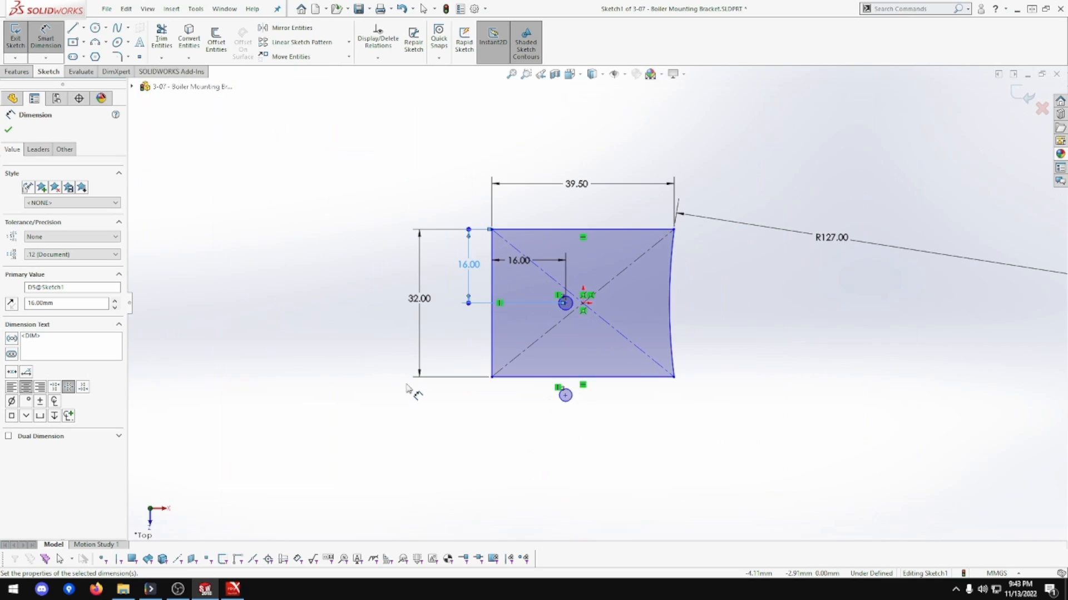
key(Escape)
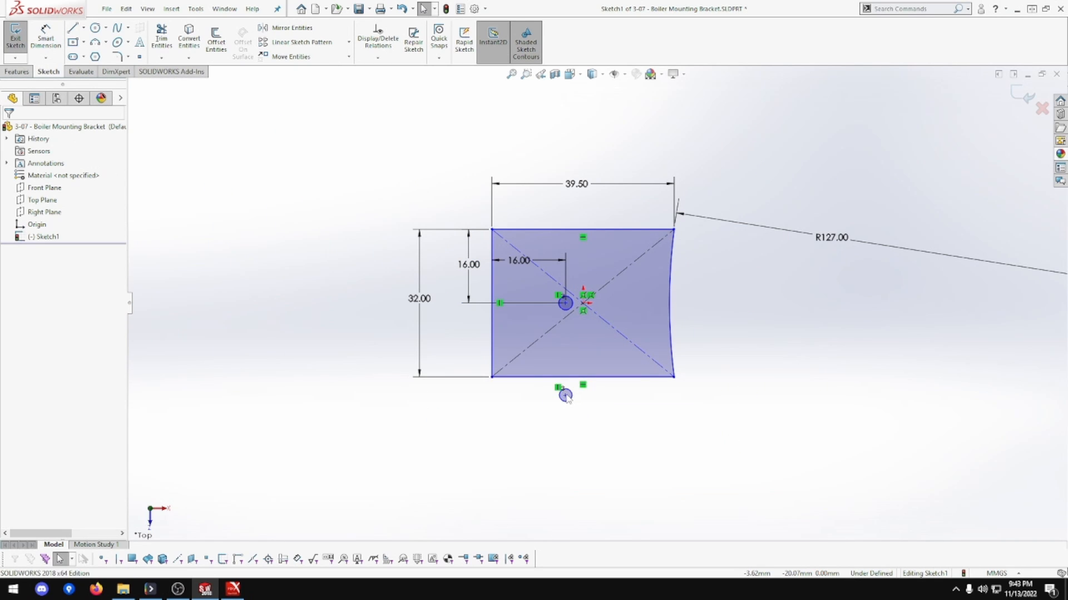
Try to move the lower circle inside the profile, about 11 mm below the origin, and undo the move
drag(565, 395, 565, 355)
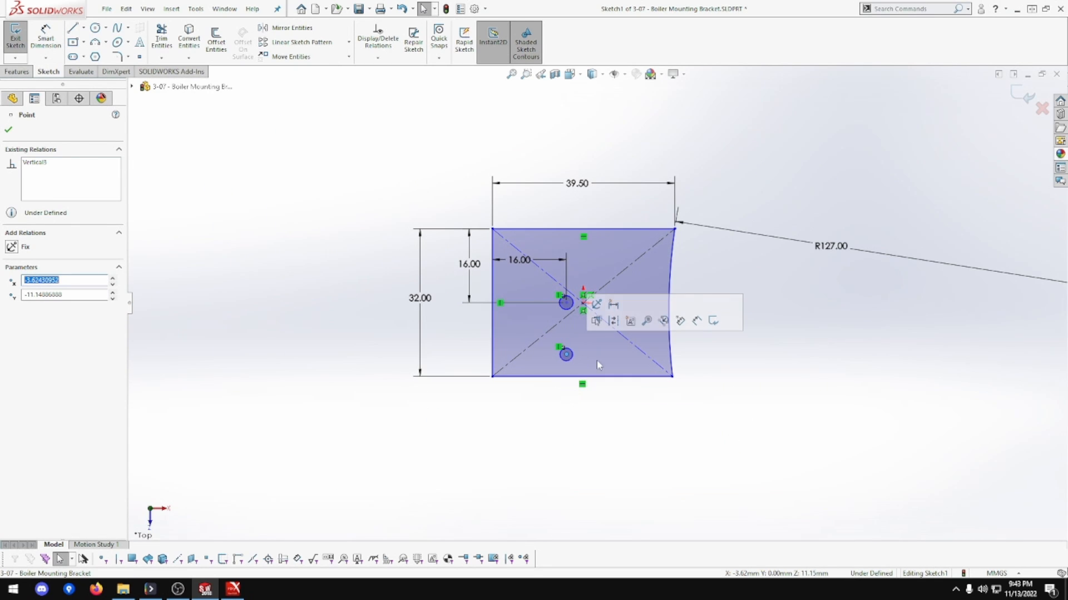
key(ctrl+z)
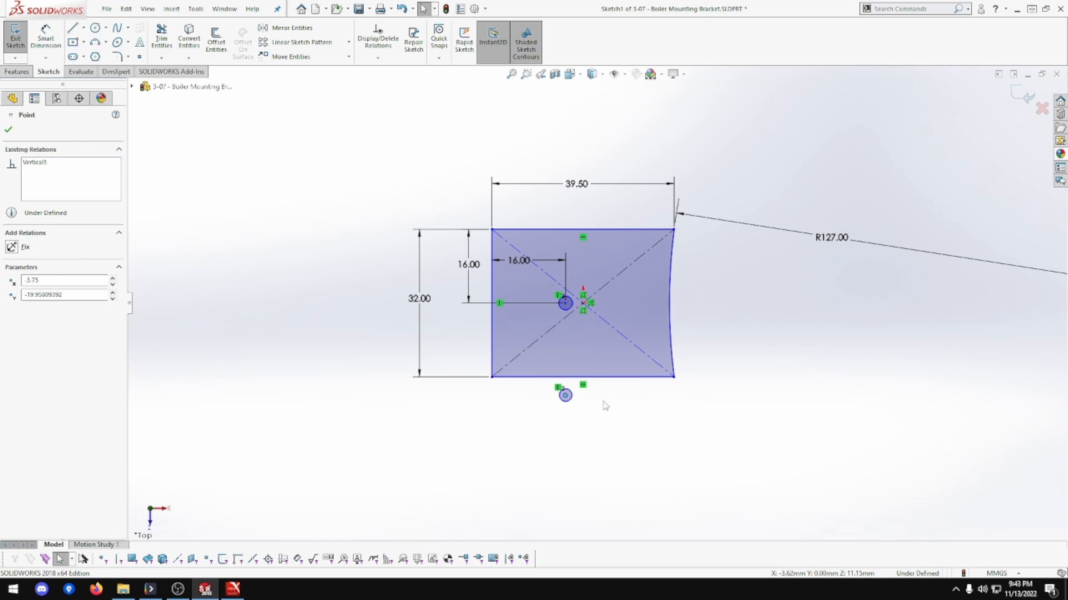
scroll(636, 407, down, 2)
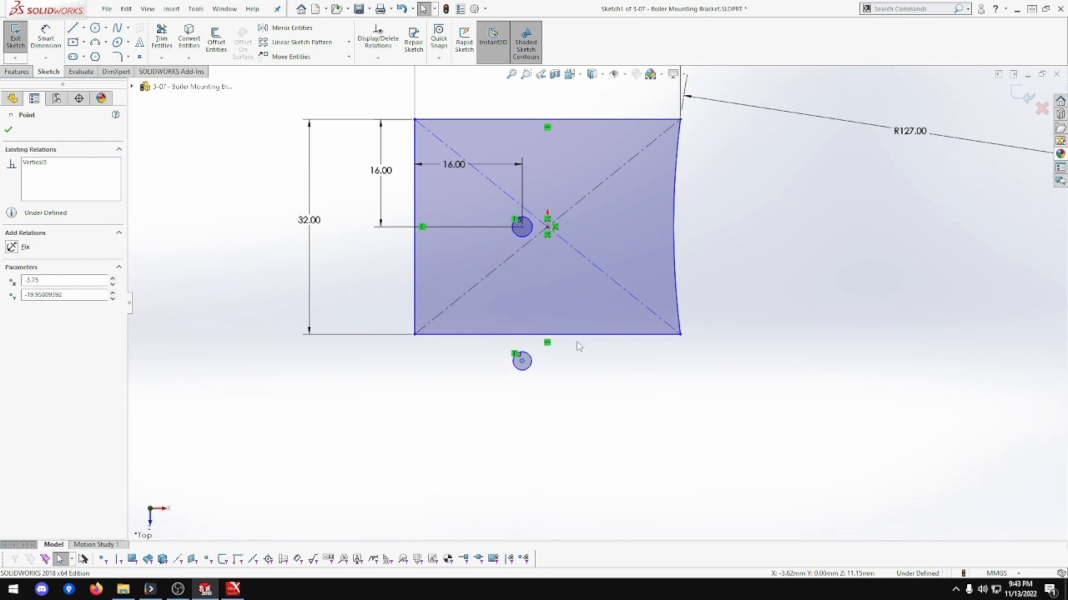
click(548, 340)
key(Escape)
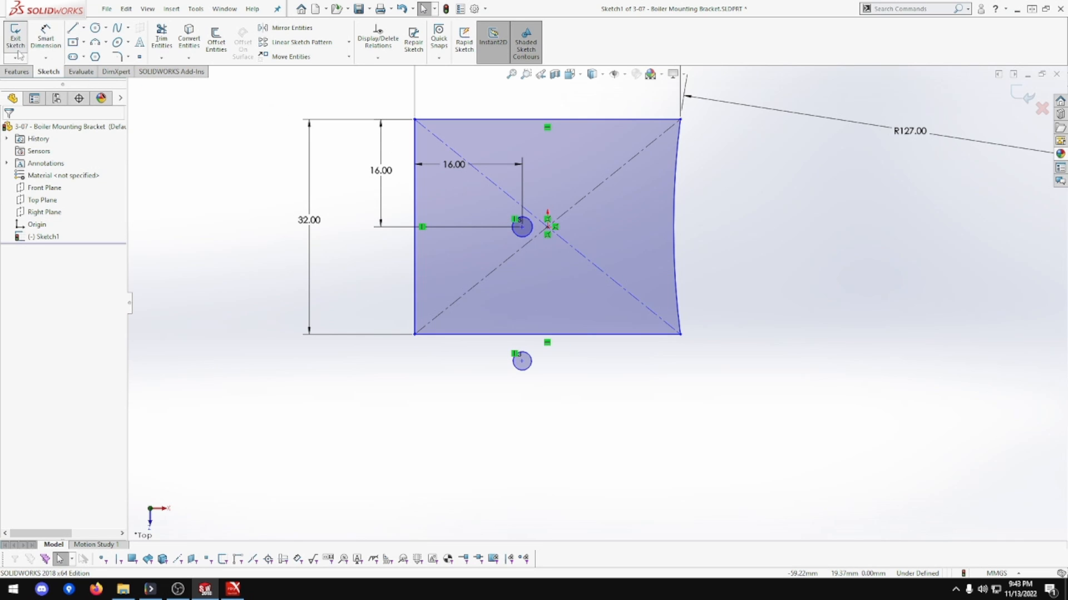
Dimension the horizontal distance from the origin to the profile's left edge, accepting the proposed value
click(45, 39)
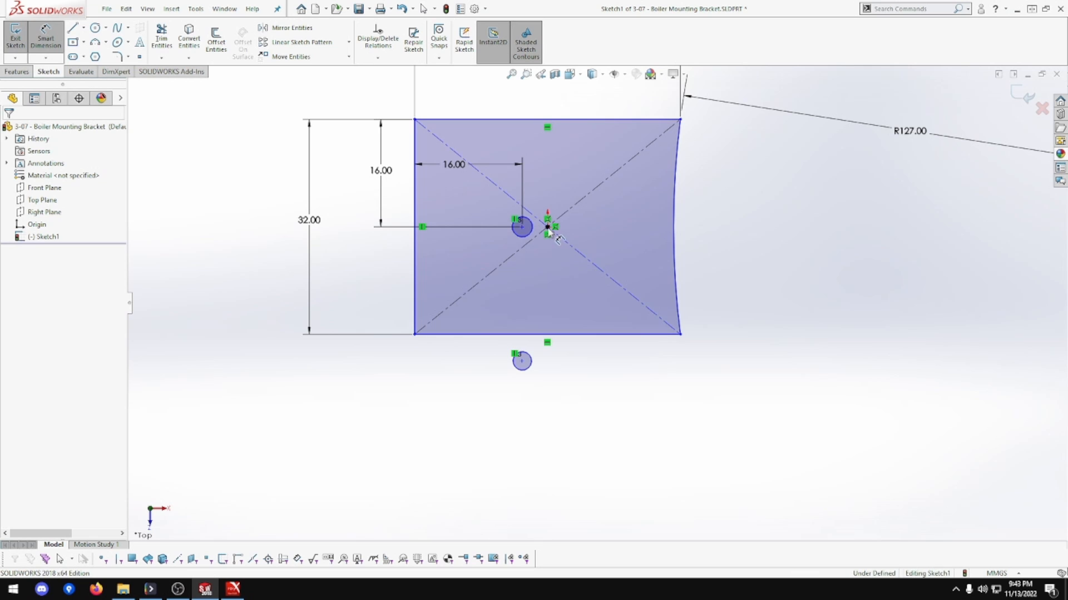
click(548, 228)
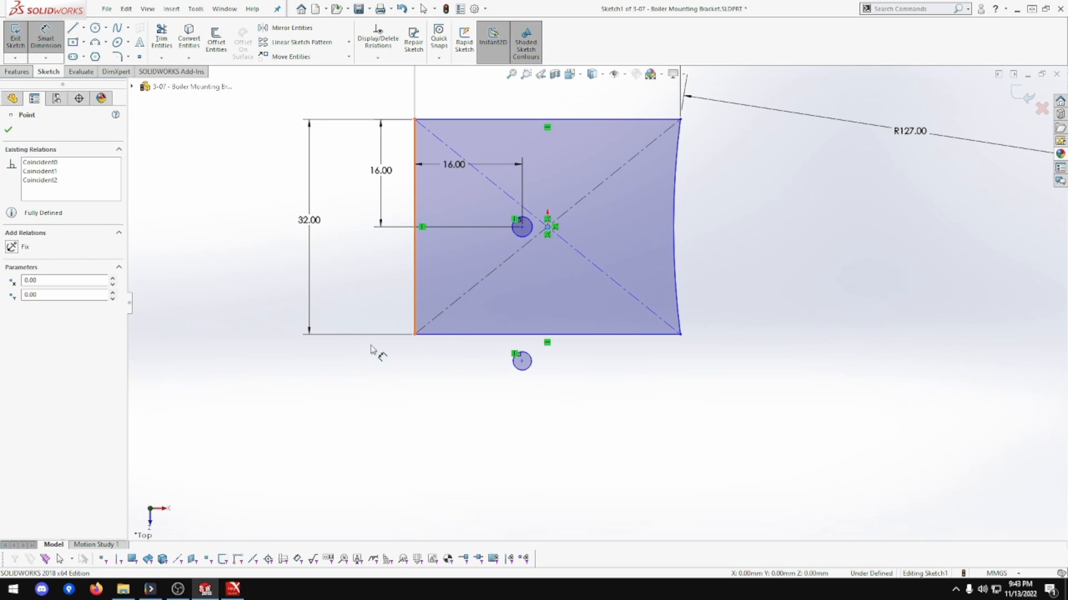
click(415, 309)
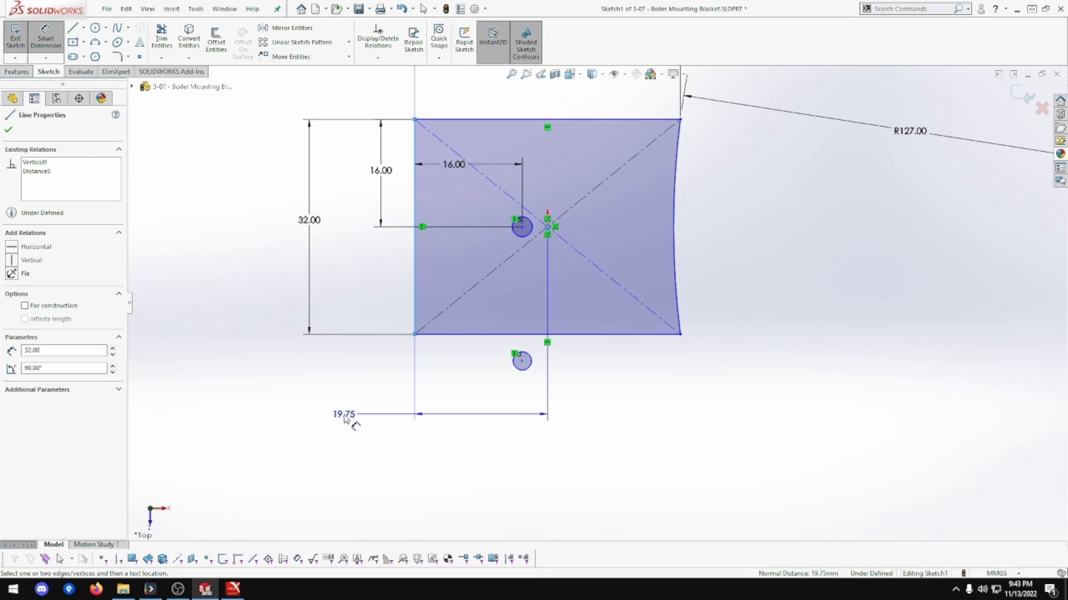
click(344, 419)
key(Return)
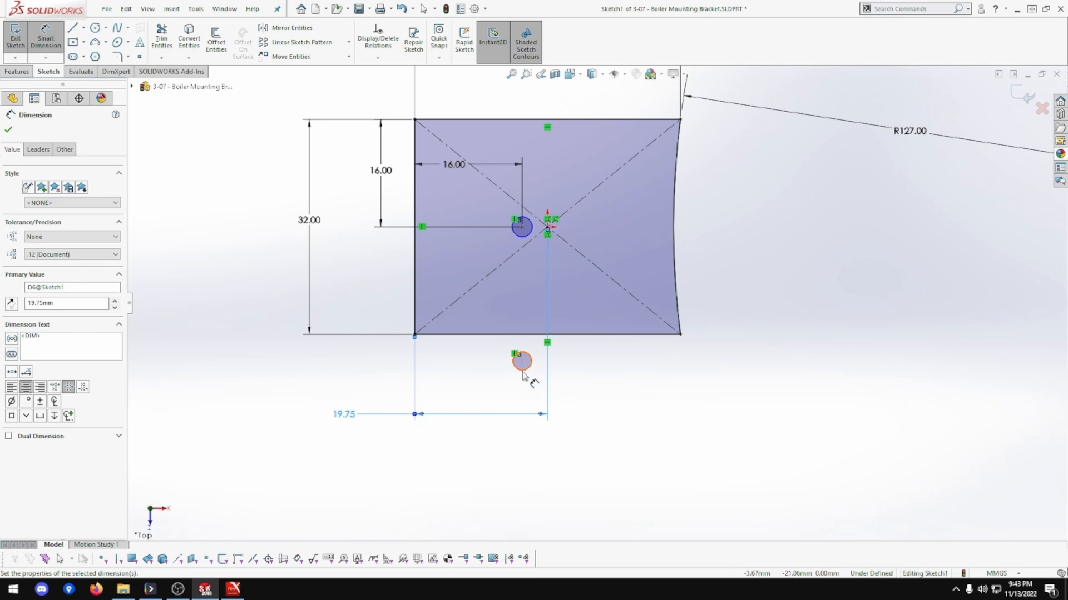
key(Escape)
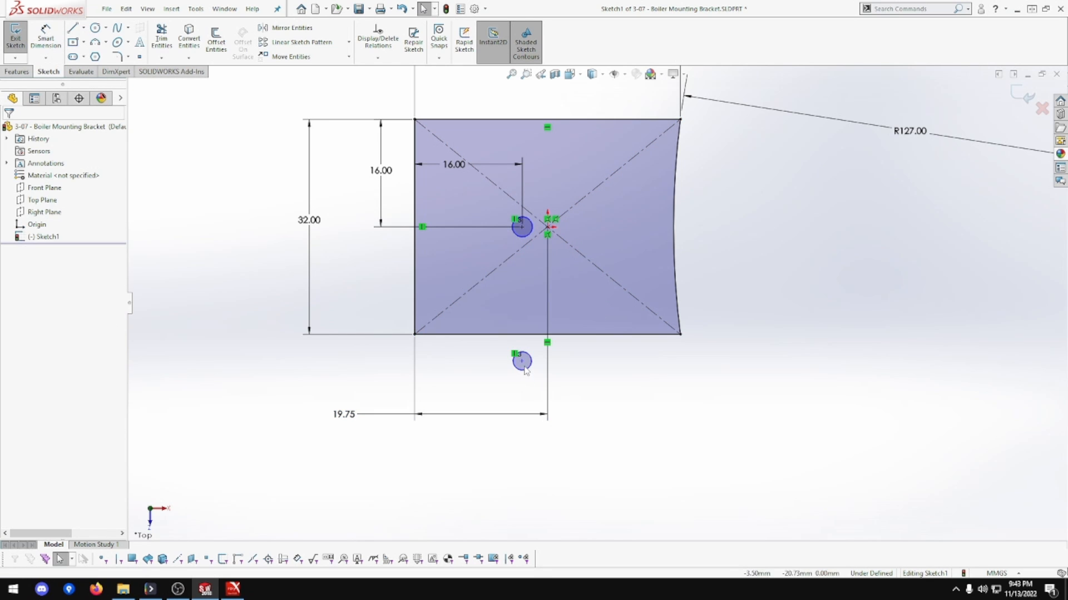
Move the lower circle inside the profile about 12 mm below the origin, and bring the origin-to-left-edge dimension closer to the lower edge
drag(523, 365, 523, 309)
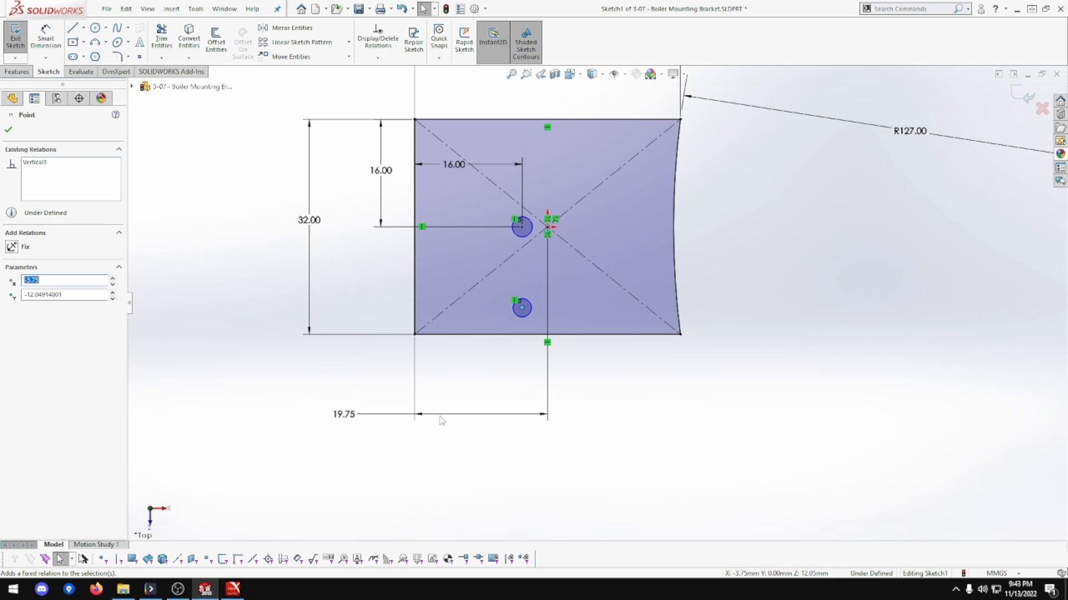
drag(443, 414, 445, 365)
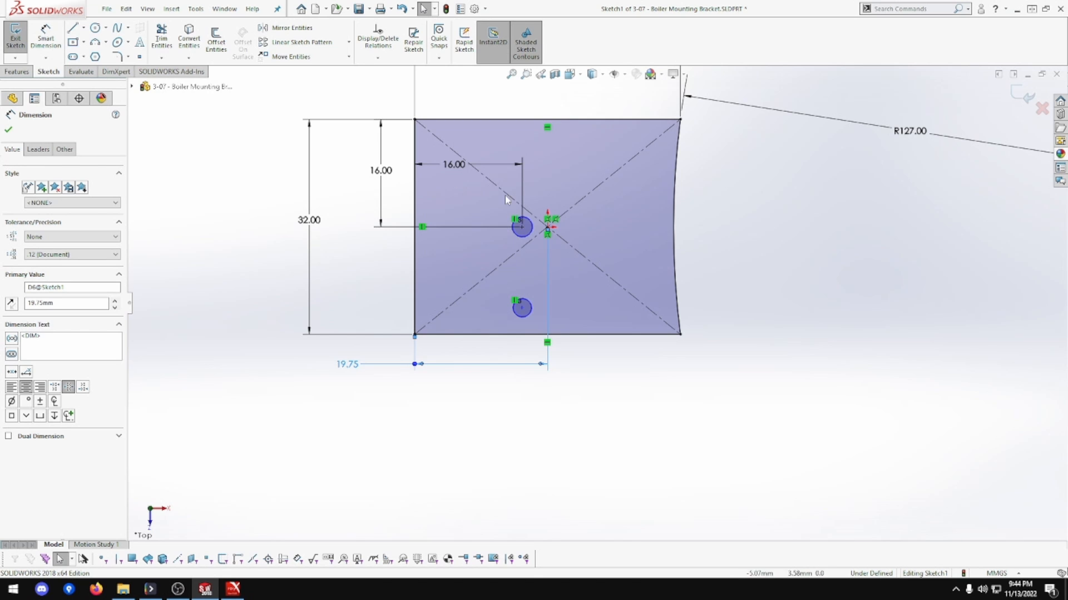
Set the vertical distance from the upper edge to the upper circle's centre to 8 mm
double_click(381, 170)
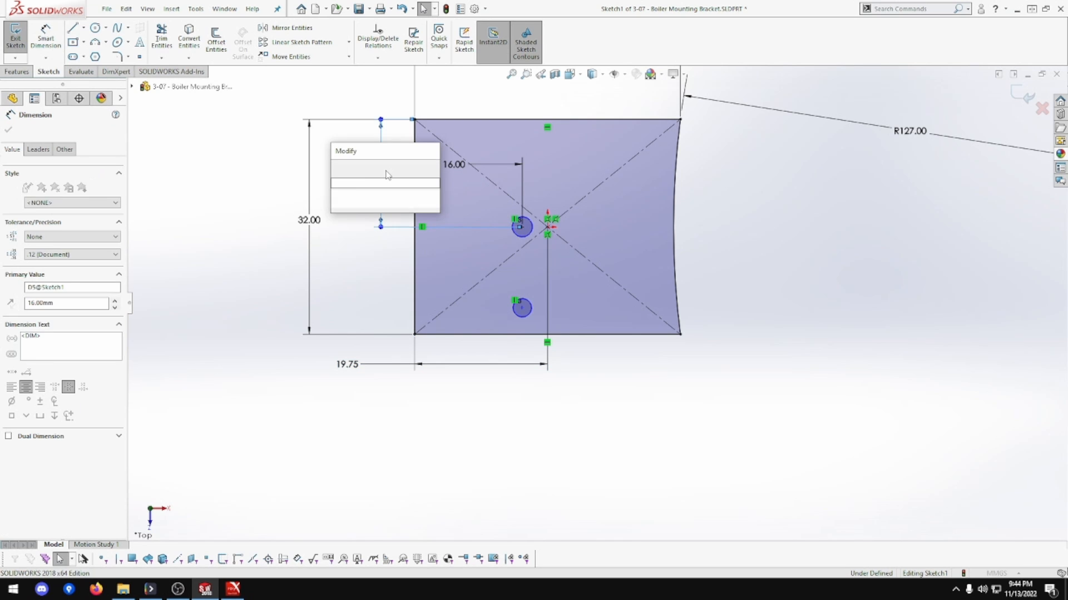
text(8)
key(Return)
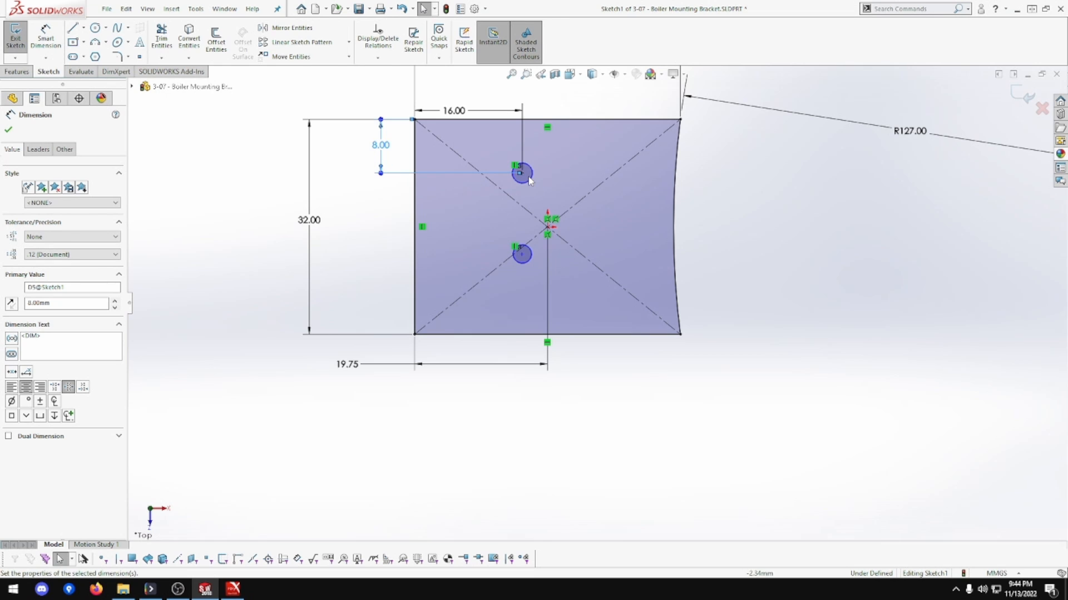
Dimension the two circles' centres 16 mm apart vertically, and move the upper circle's horizontal dimension farther above the profile
click(46, 37)
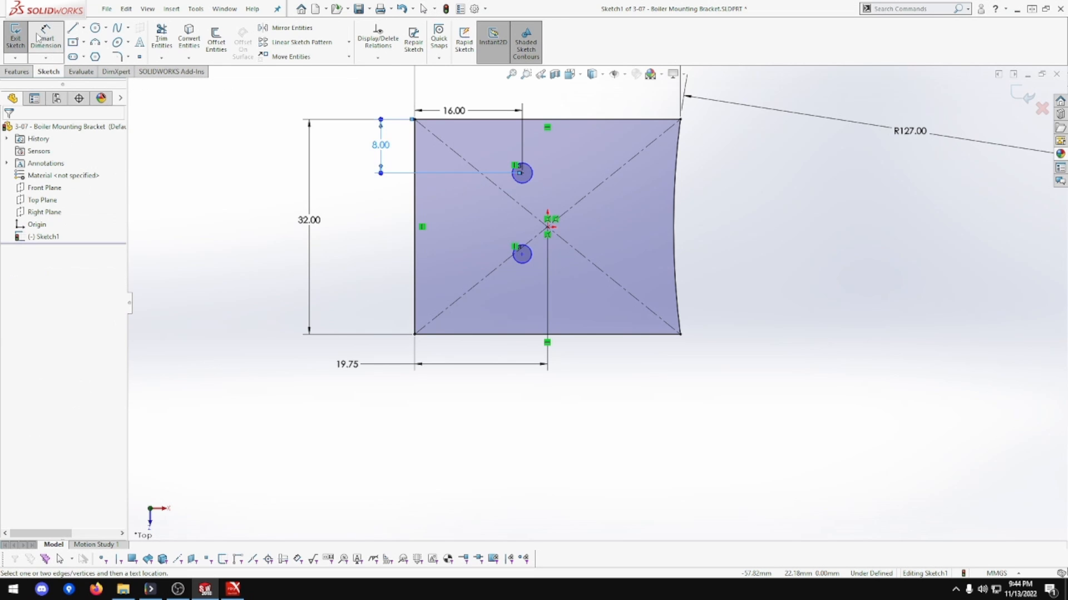
click(522, 173)
click(522, 255)
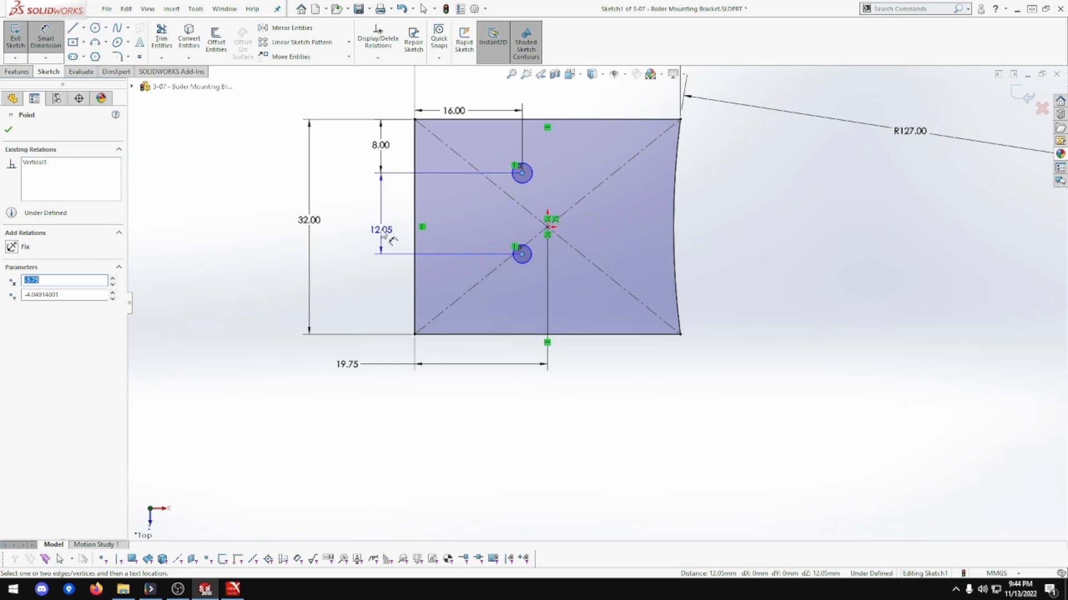
click(378, 219)
text(16)
key(Return)
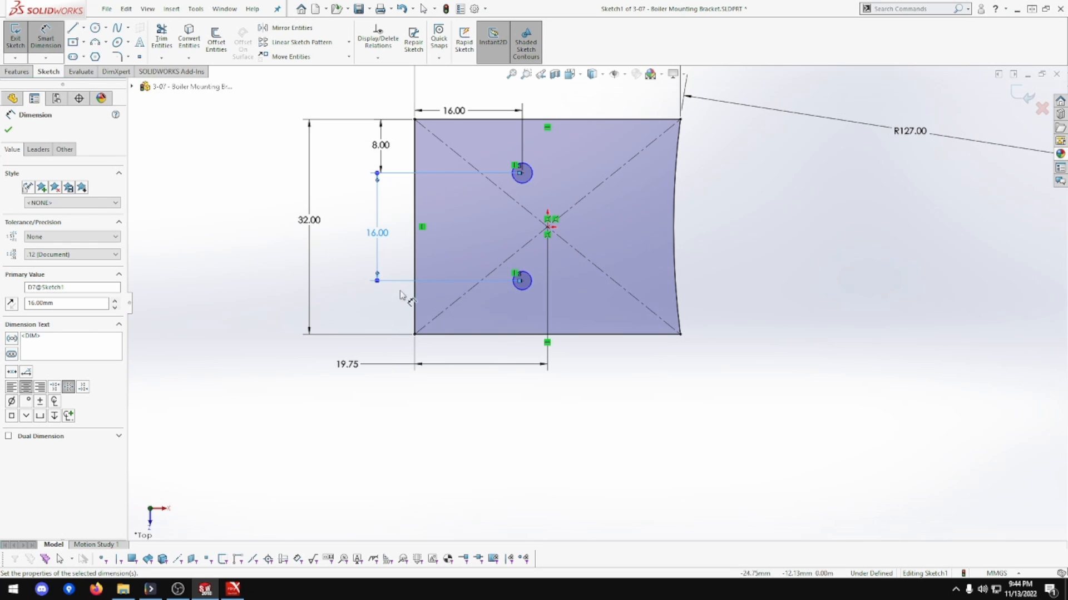
click(459, 111)
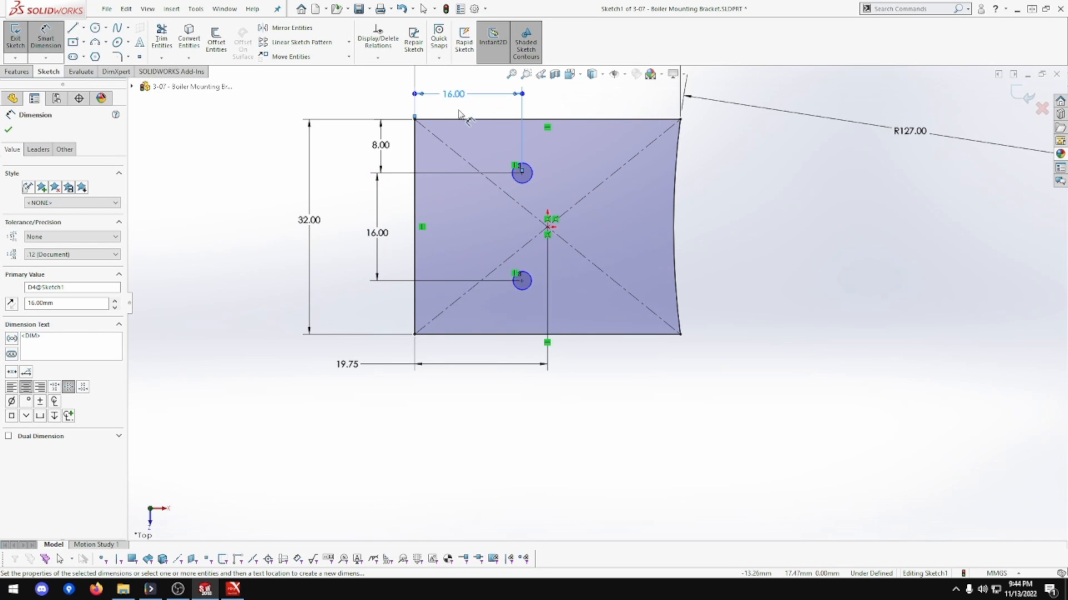
key(Escape)
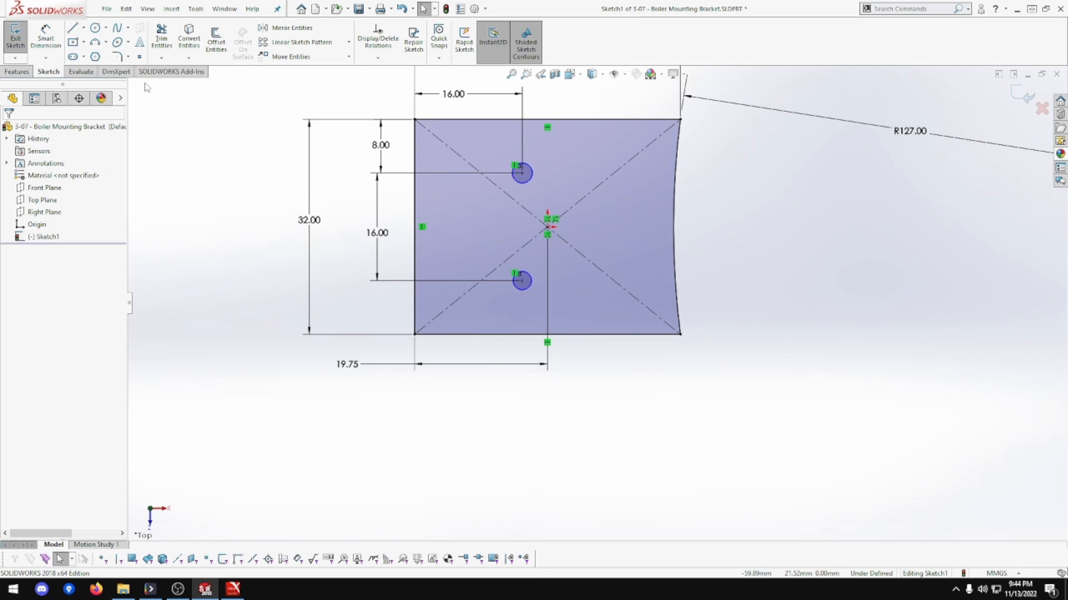
Start a blind boss extrusion of the base sketch with a depth of 5 mm
click(25, 72)
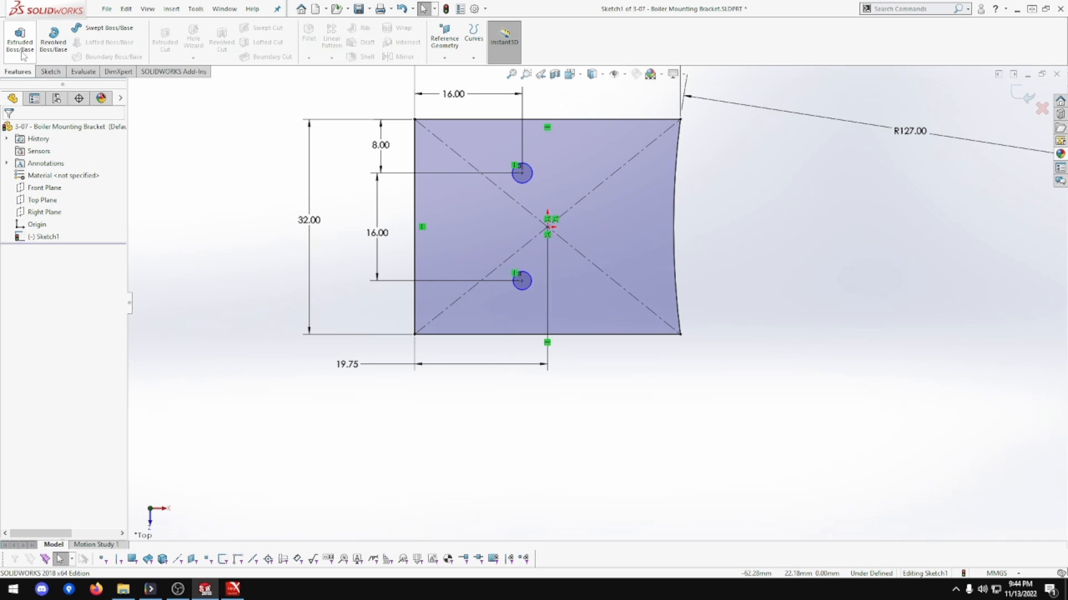
click(21, 51)
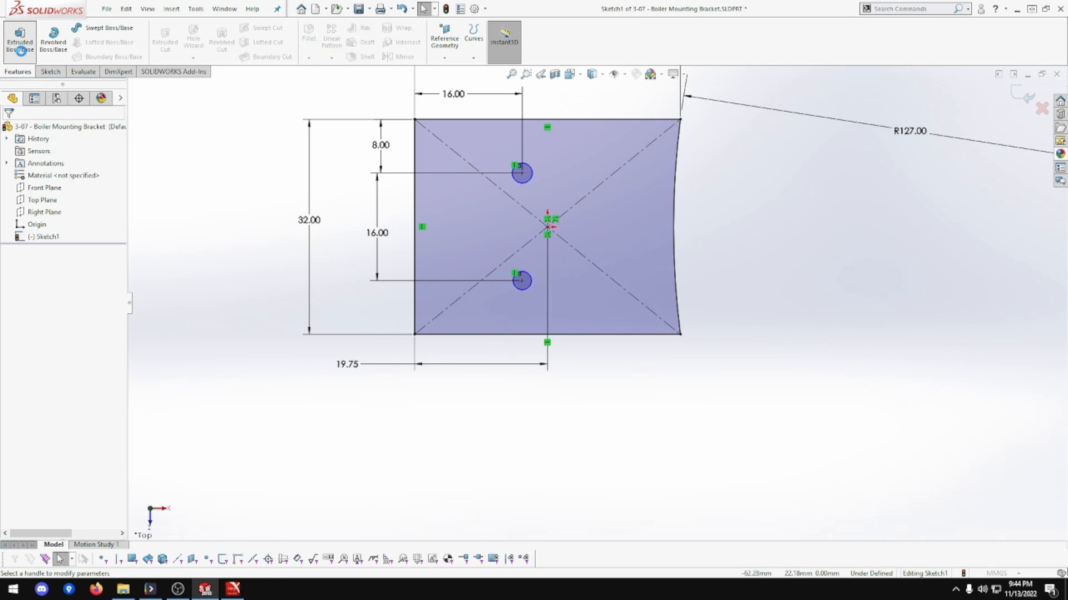
text(5)
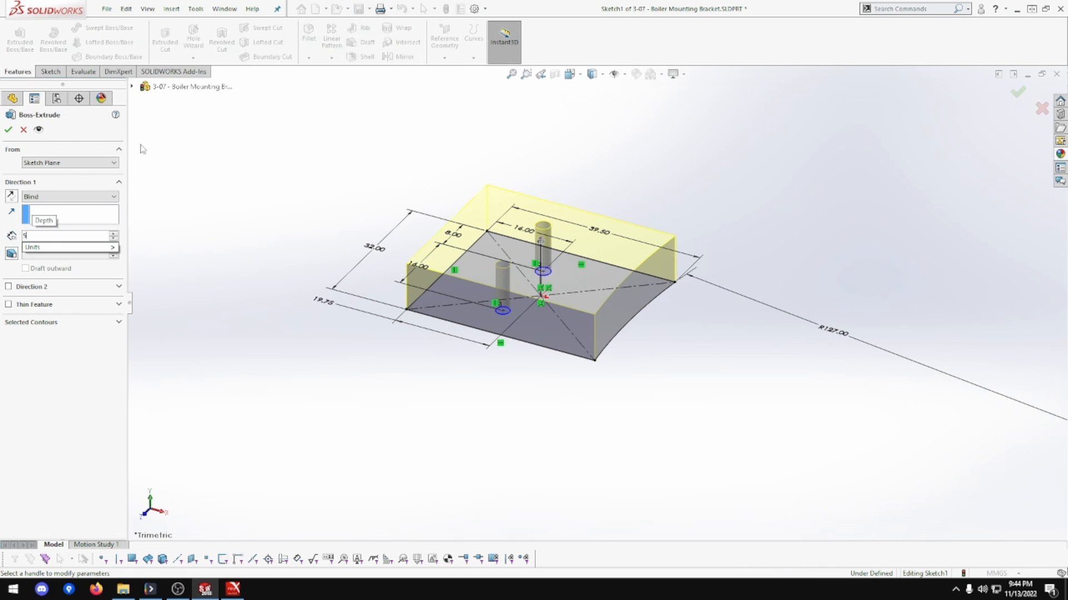
key(Return)
Try to extrude the base sketch with the Up To Body end condition, picking the sketch profile for the extrusion
click(94, 196)
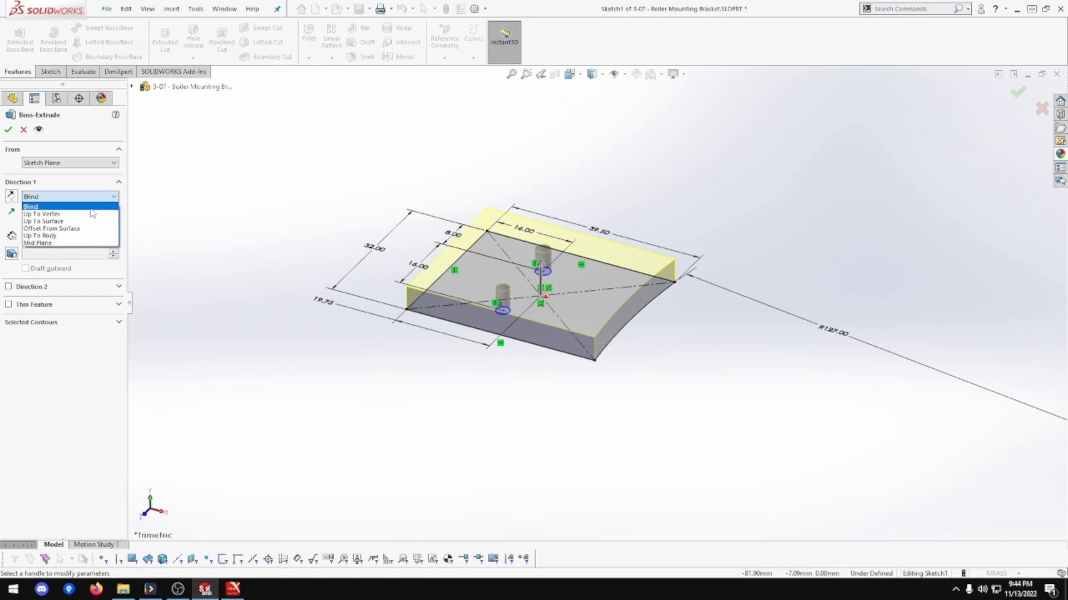
click(85, 239)
click(10, 131)
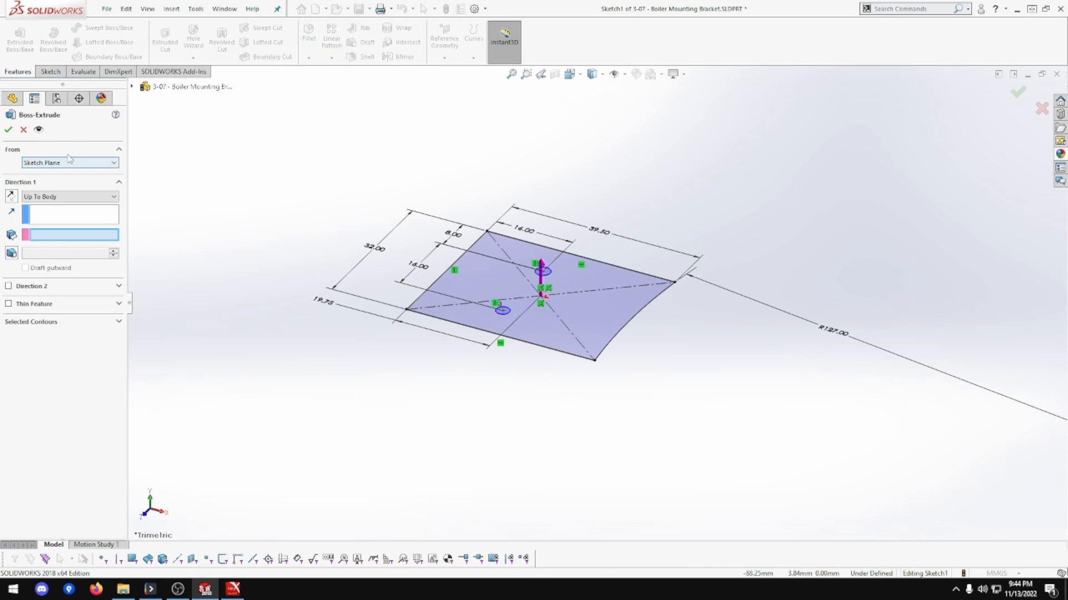
click(7, 131)
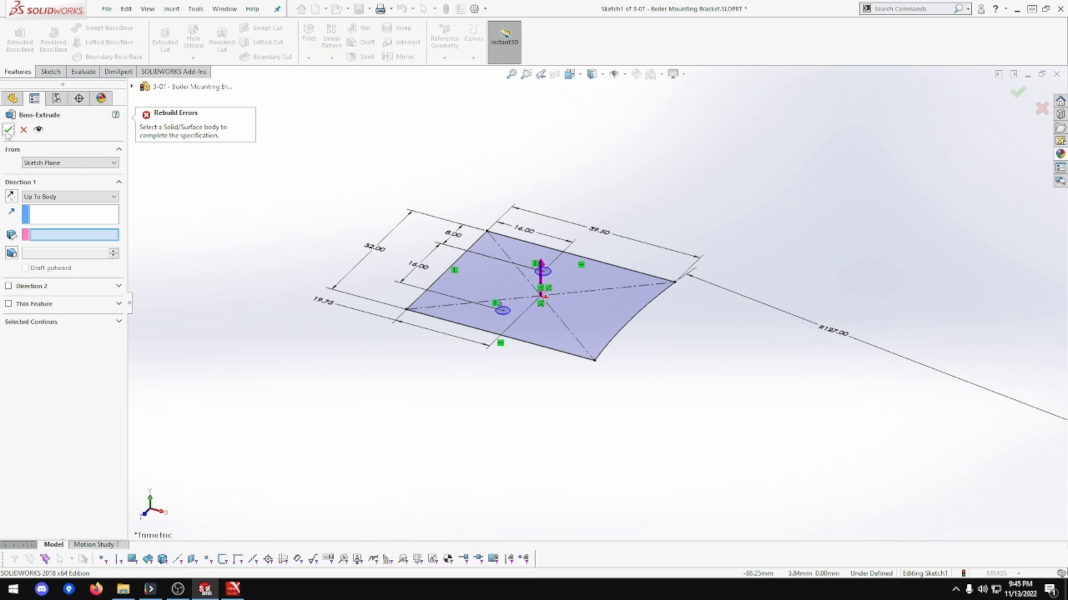
click(71, 216)
click(471, 280)
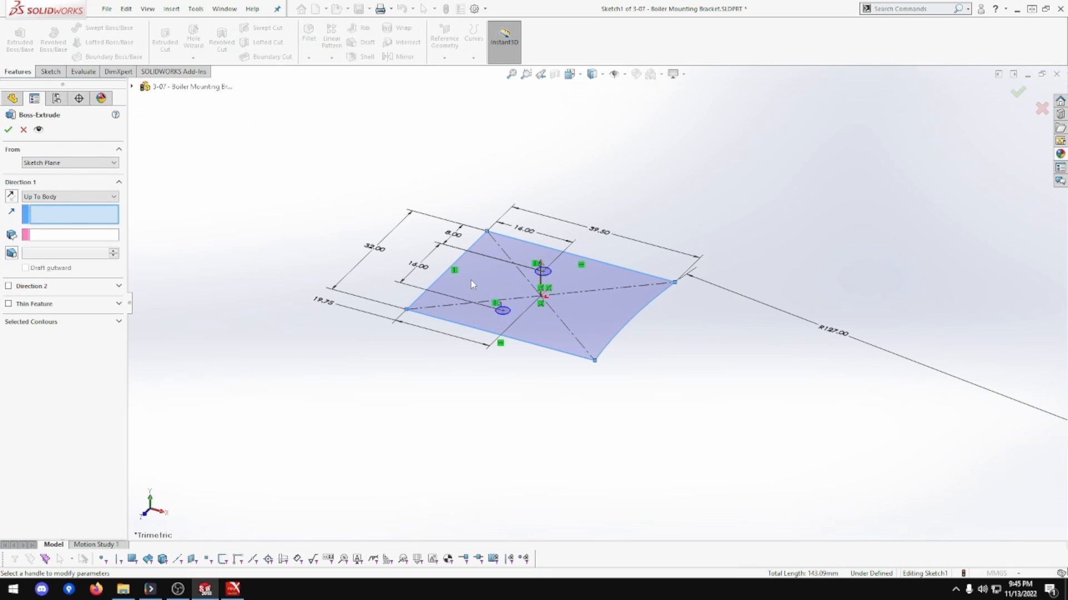
click(8, 131)
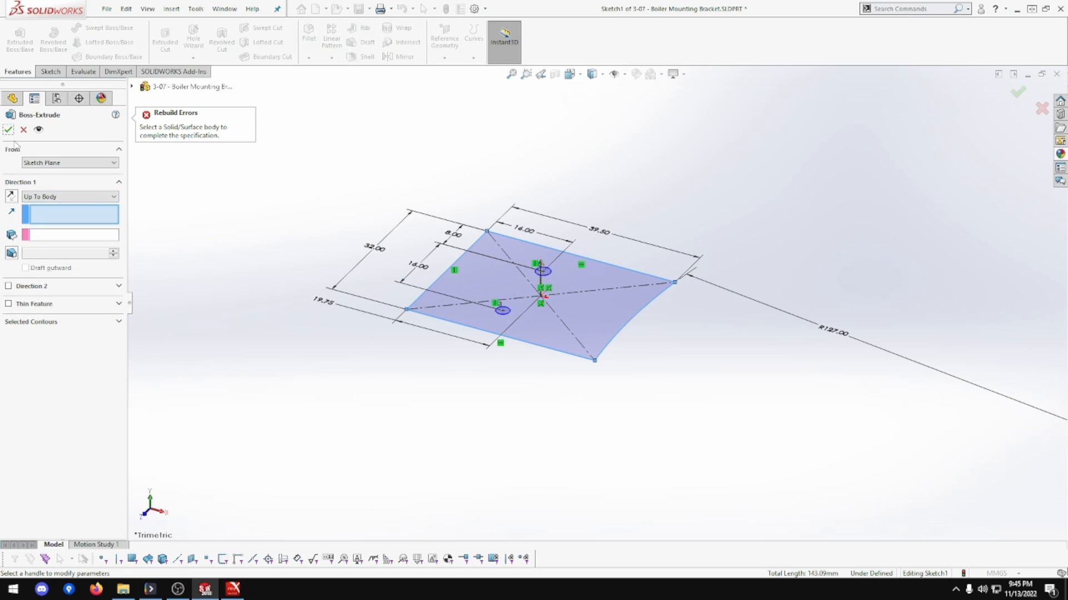
click(63, 234)
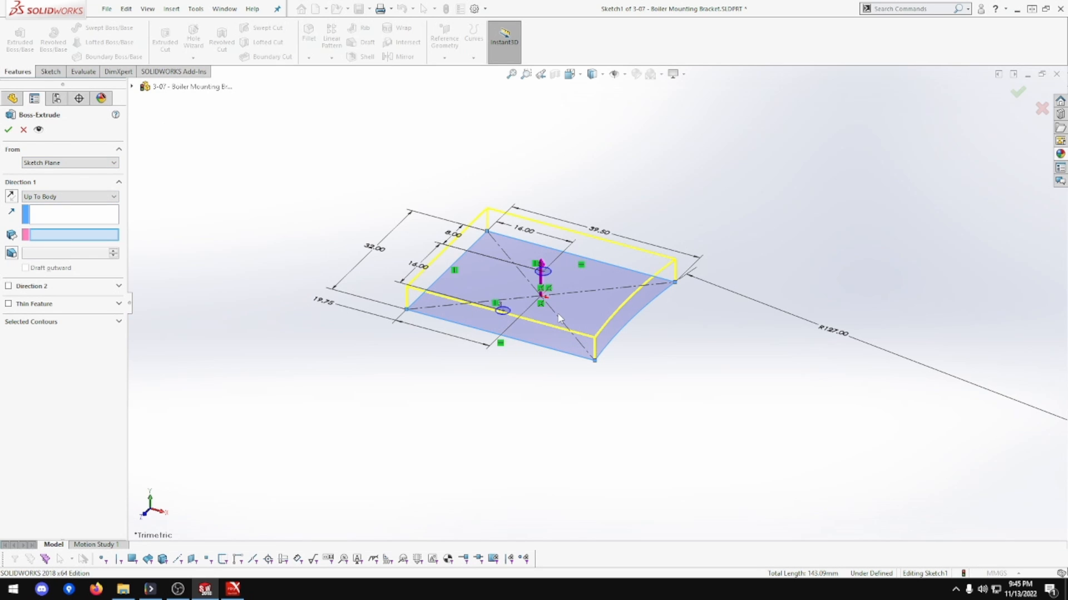
Switch the extrusion's end condition to Mid Plane, keep the 5 mm depth, and create the solid
click(66, 196)
click(70, 242)
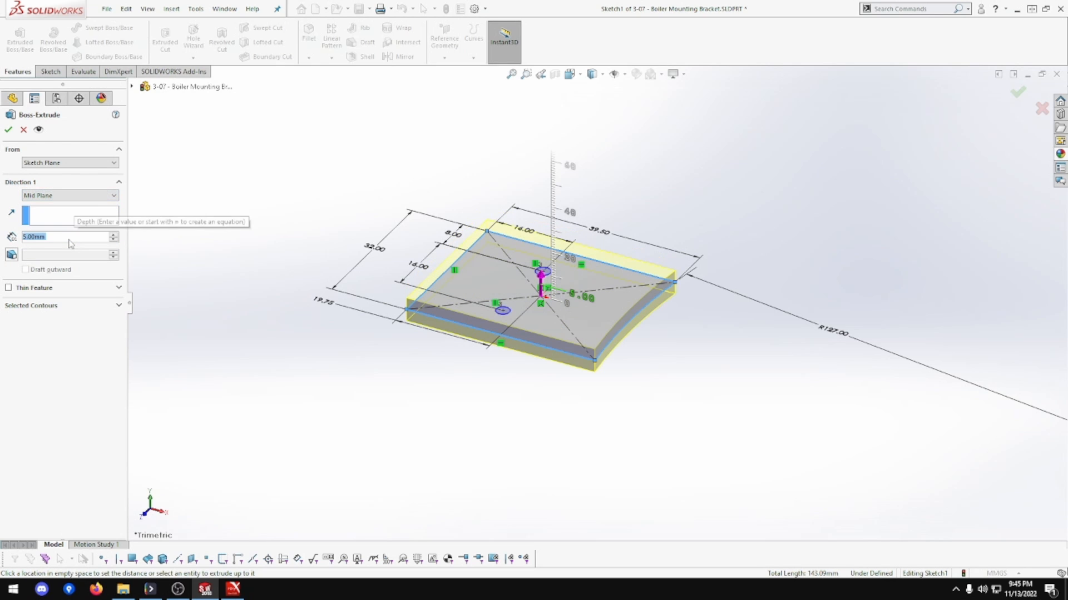
click(51, 199)
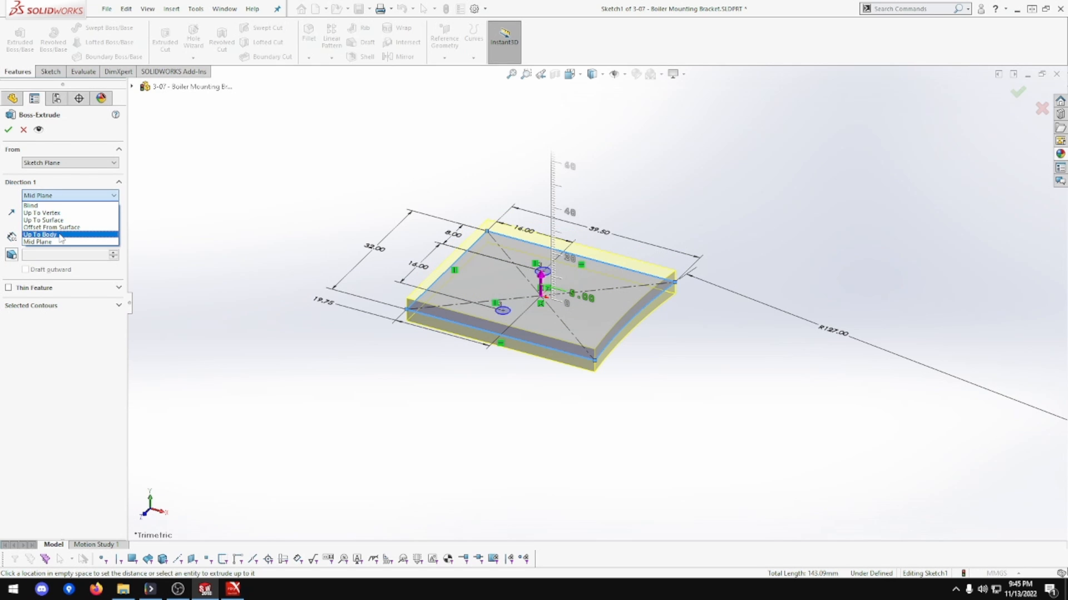
click(62, 242)
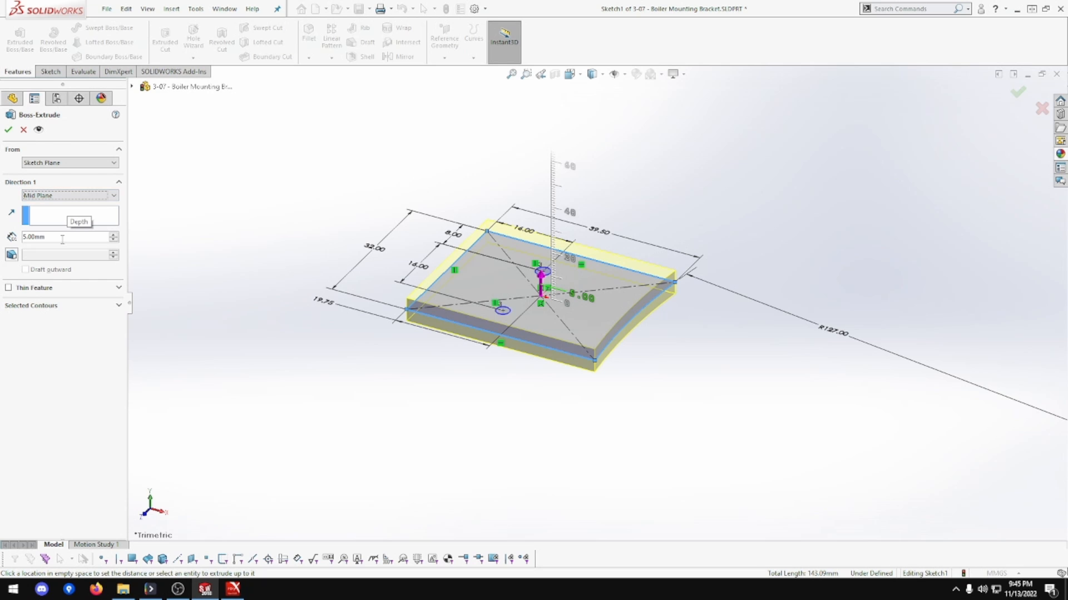
click(9, 130)
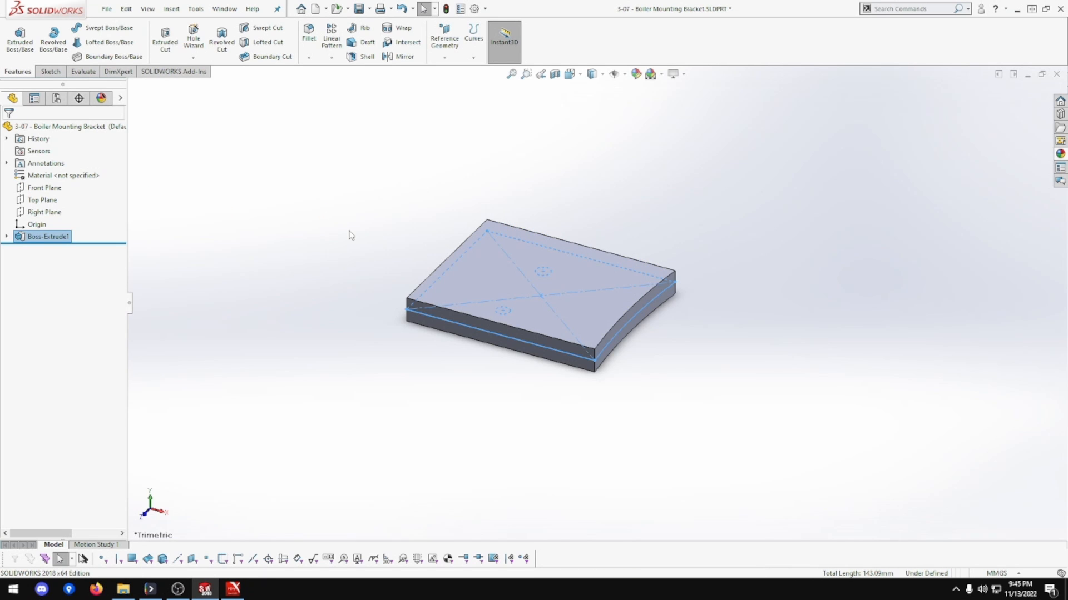
Reopen the extrusion for editing, enlarge the lower circle to about 6 mm in diameter, and accept the feature
middle_drag(348, 229, 317, 322)
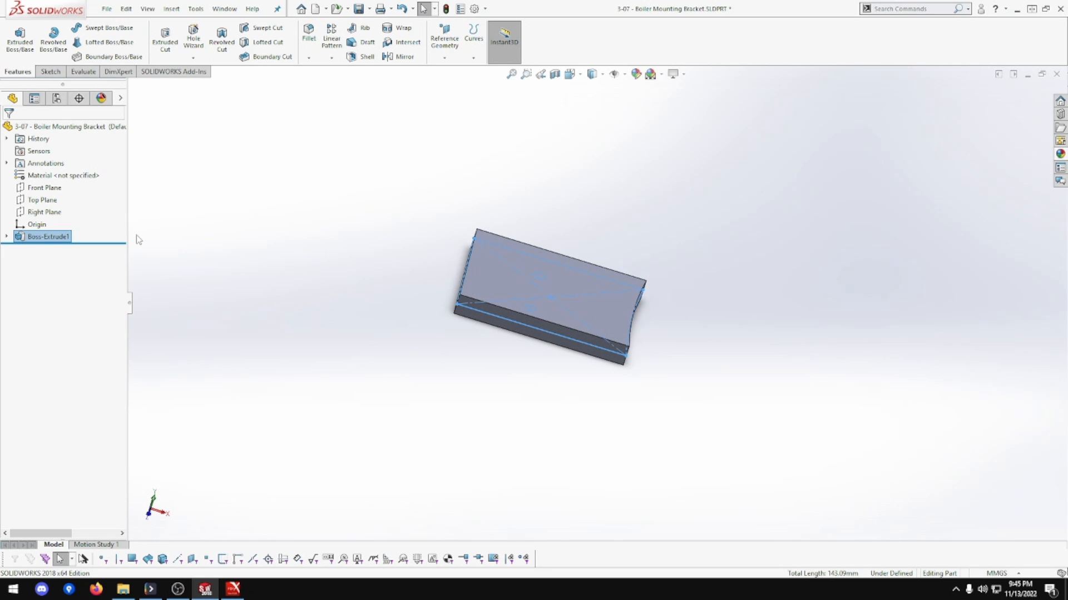
click(6, 237)
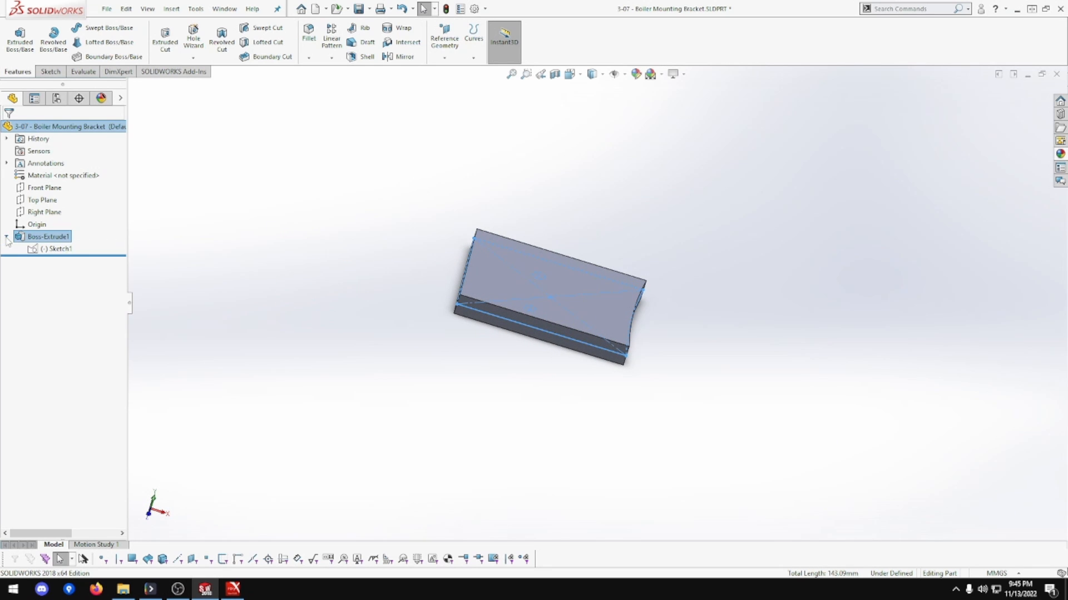
click(55, 249)
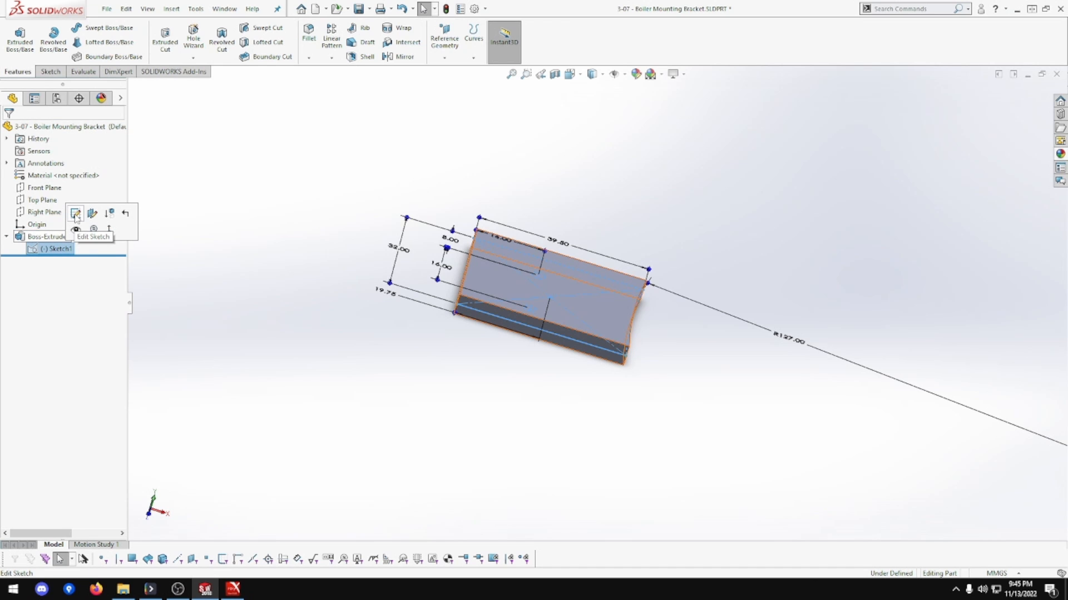
click(49, 237)
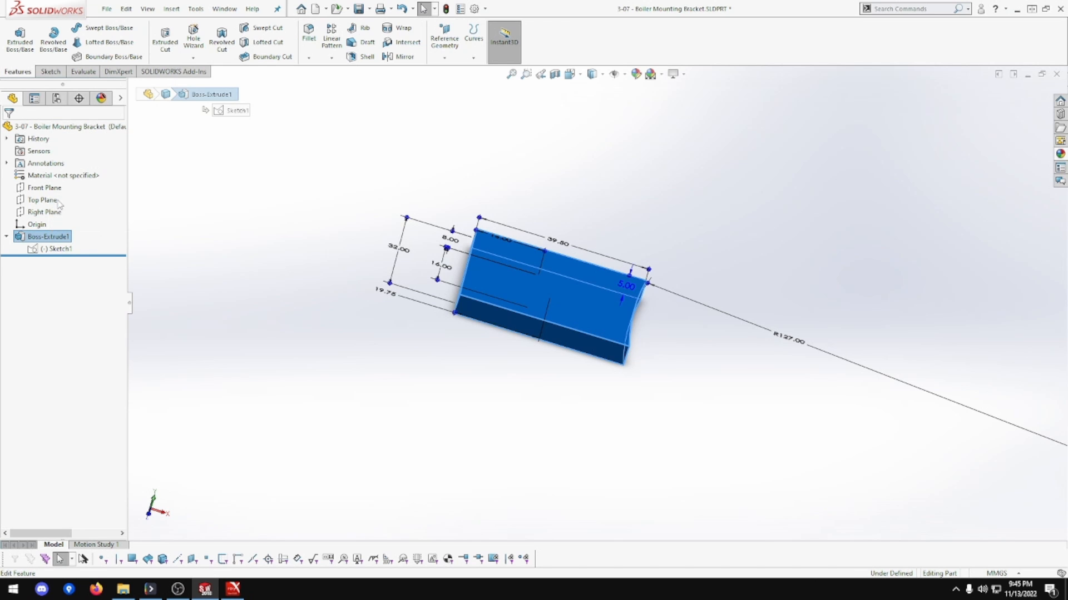
click(59, 204)
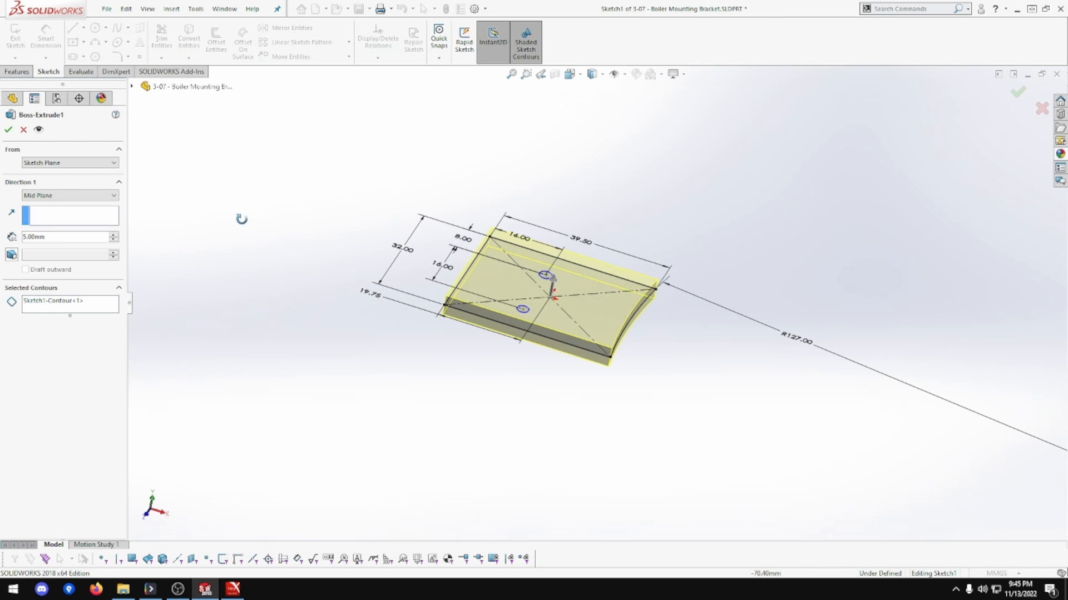
scroll(608, 308, down, 1)
scroll(617, 311, down, 3)
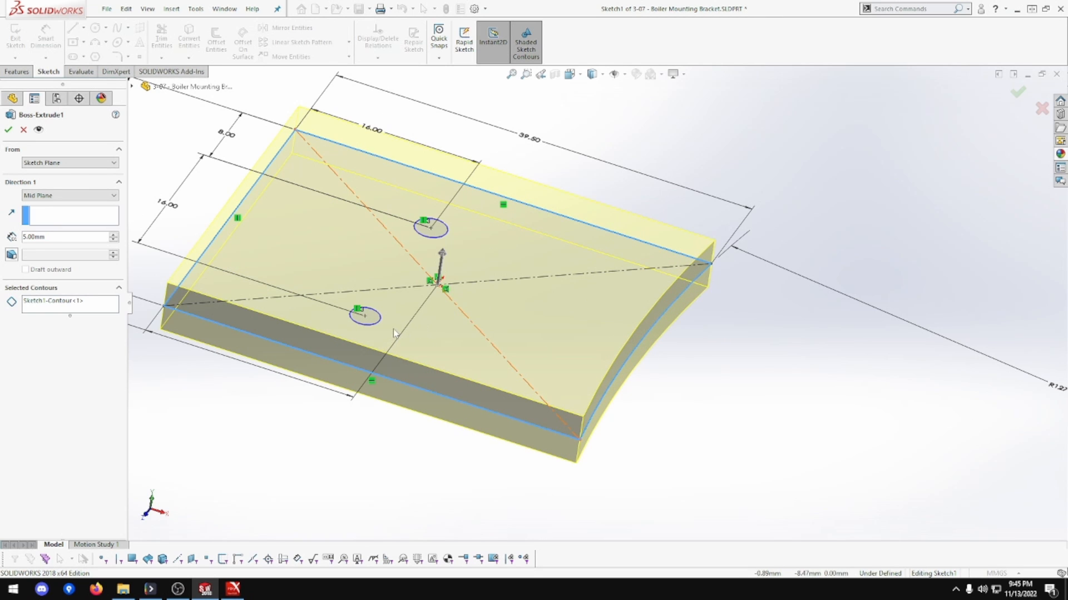
drag(375, 322, 405, 325)
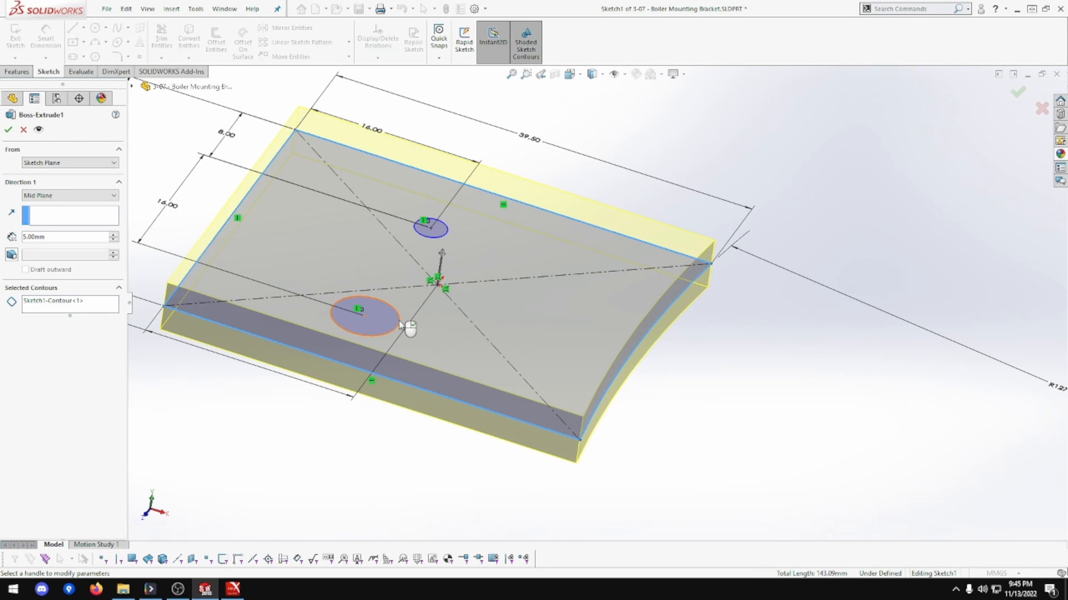
click(8, 130)
Edit the extrusion's base sketch and set the upper circle's diameter to 8 mm
click(50, 249)
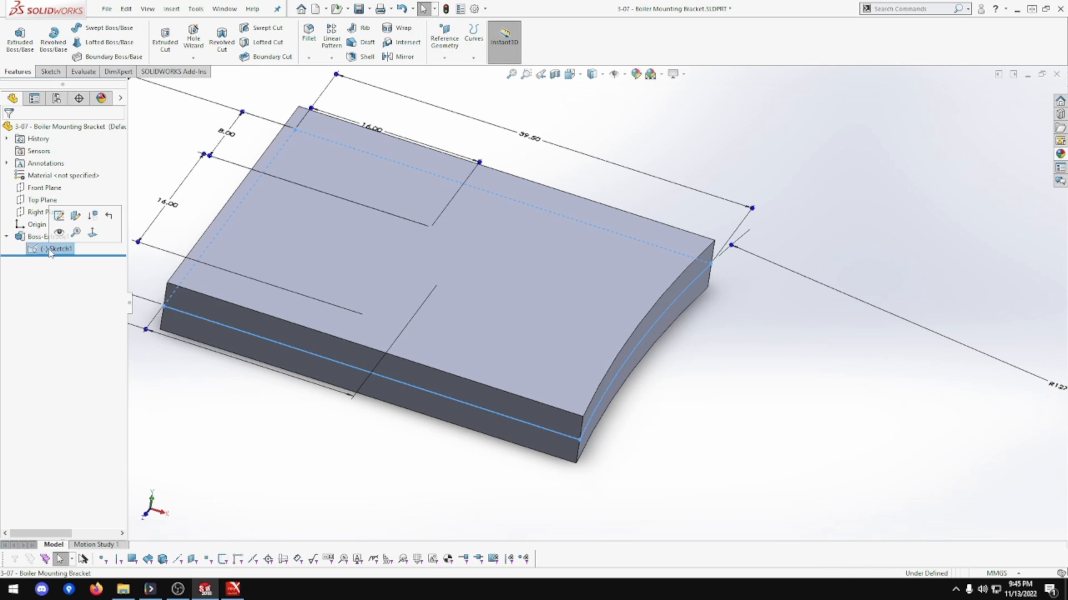
click(71, 217)
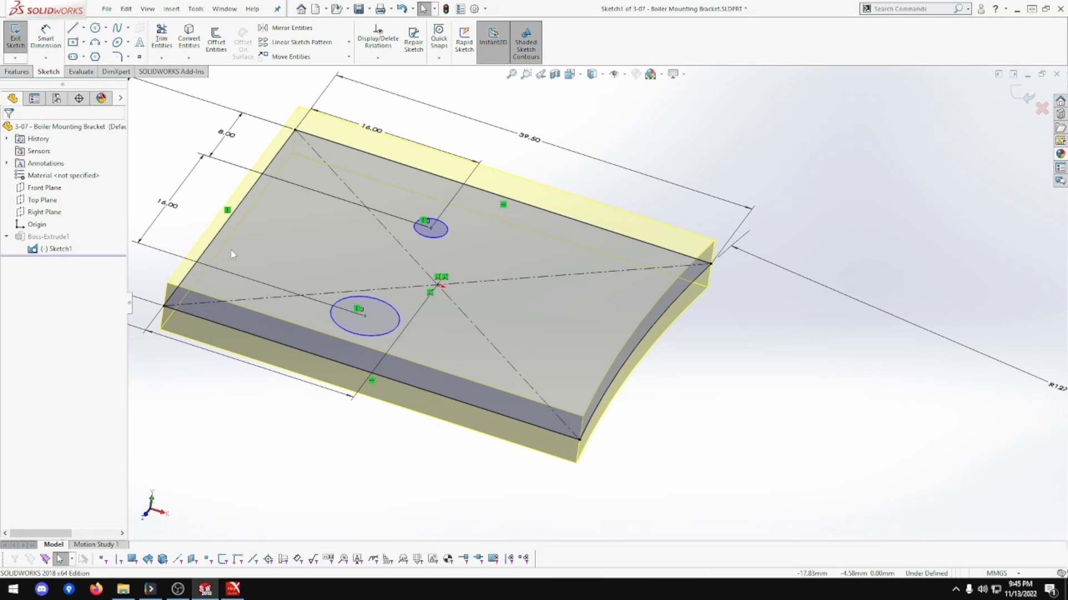
click(48, 40)
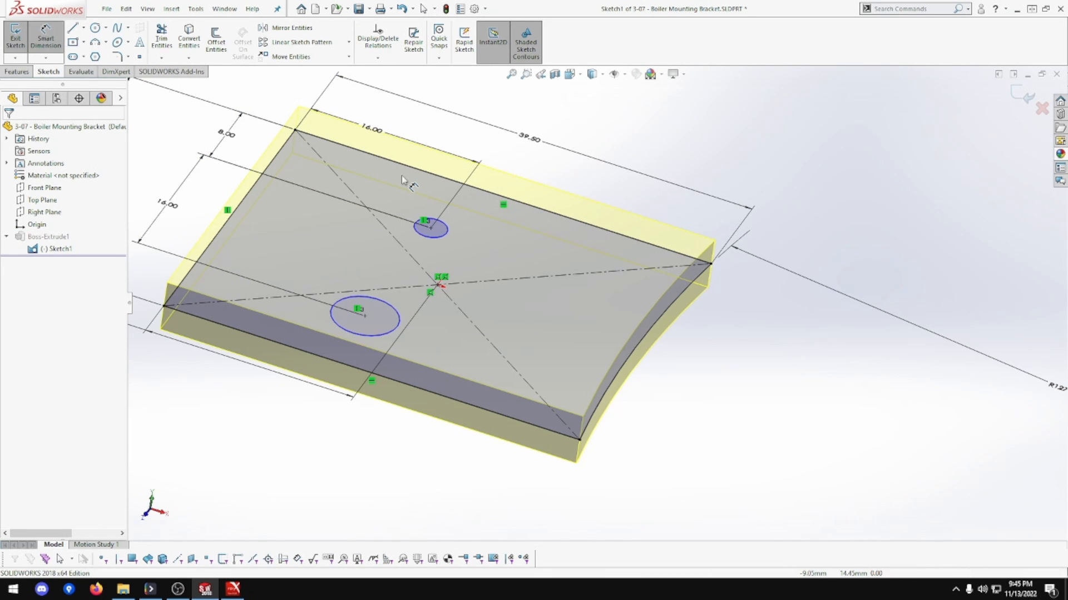
click(447, 225)
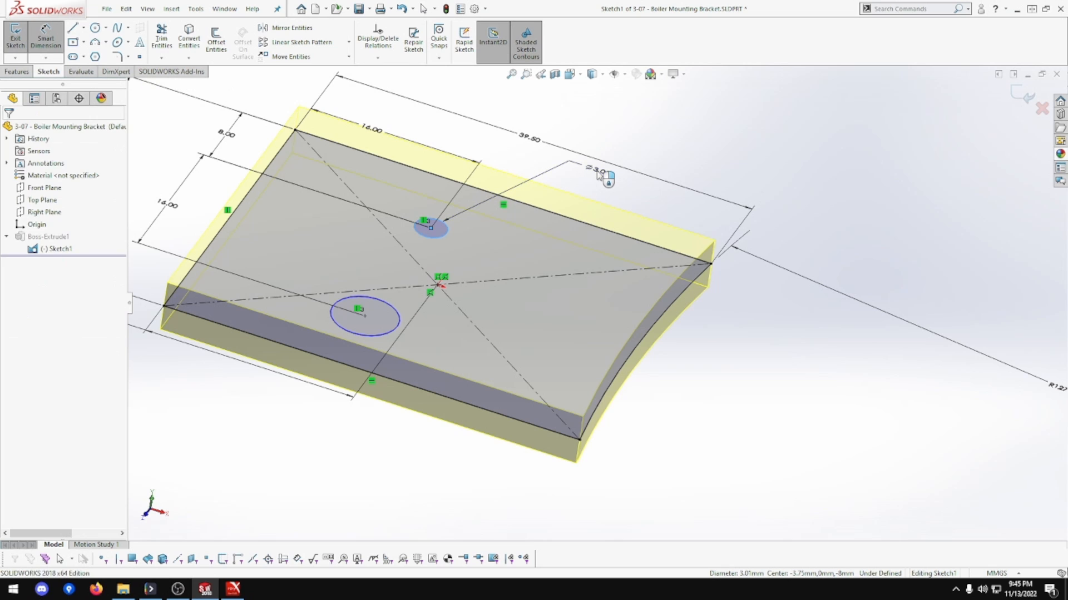
click(598, 176)
text(8.00mm)
key(Return)
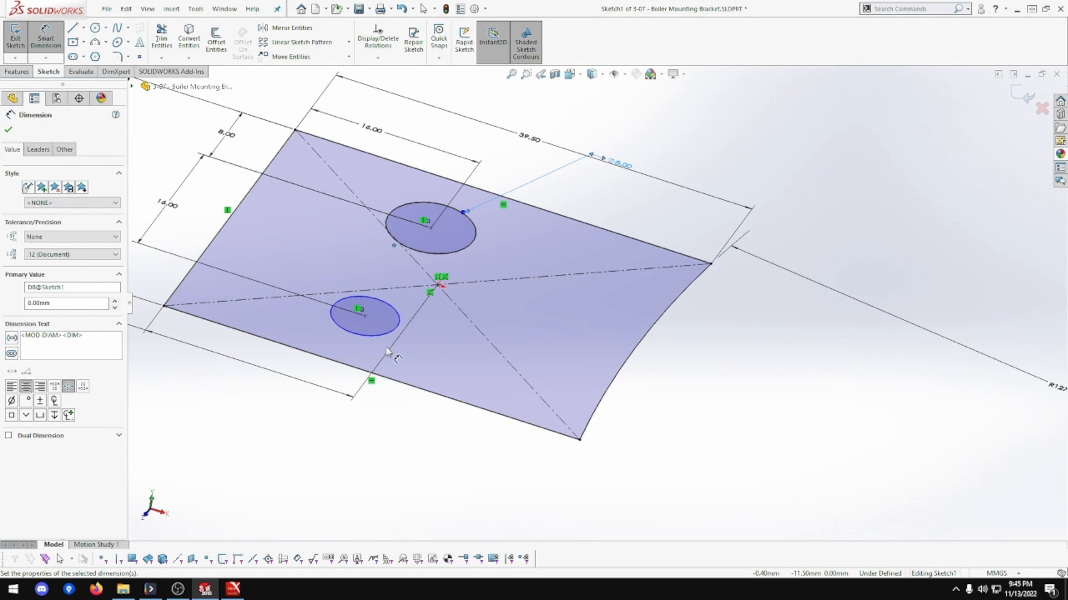
Set the lower circle's diameter to 8 mm and exit the sketch
click(390, 332)
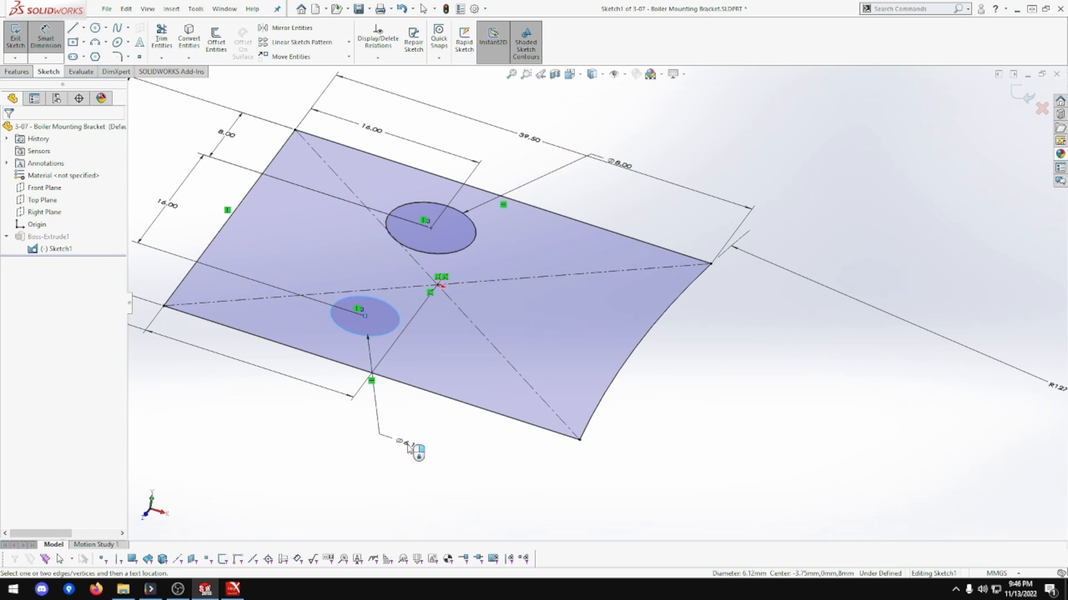
click(409, 449)
text(8)
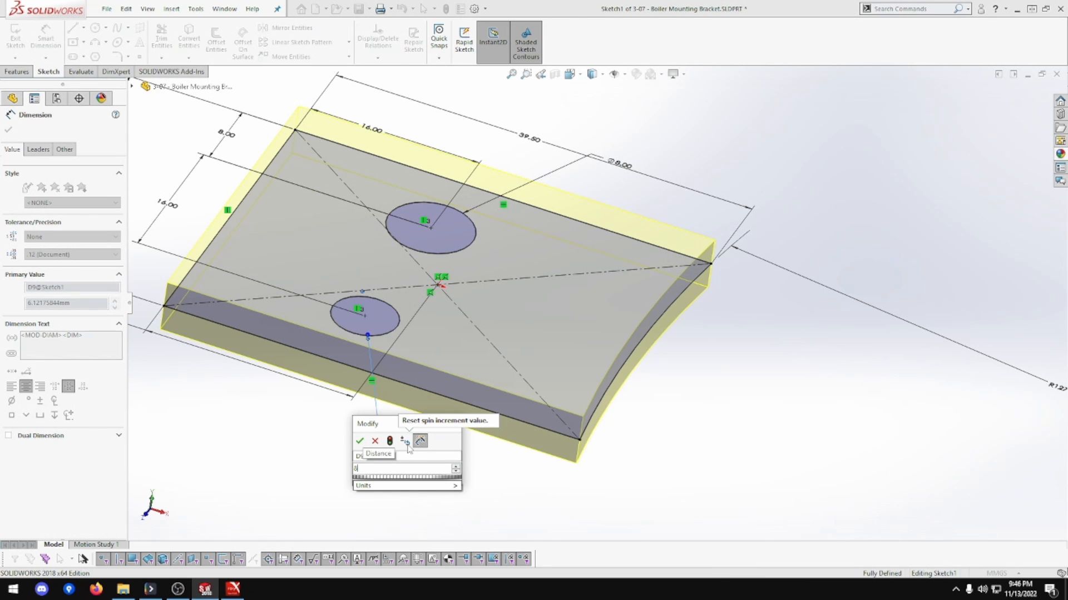
key(Return)
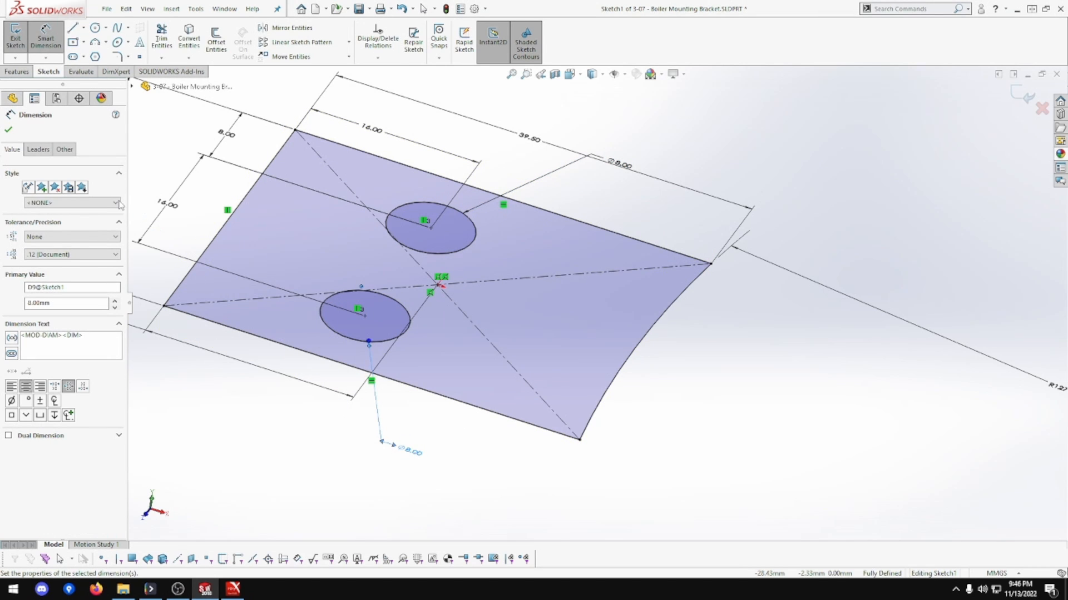
click(8, 130)
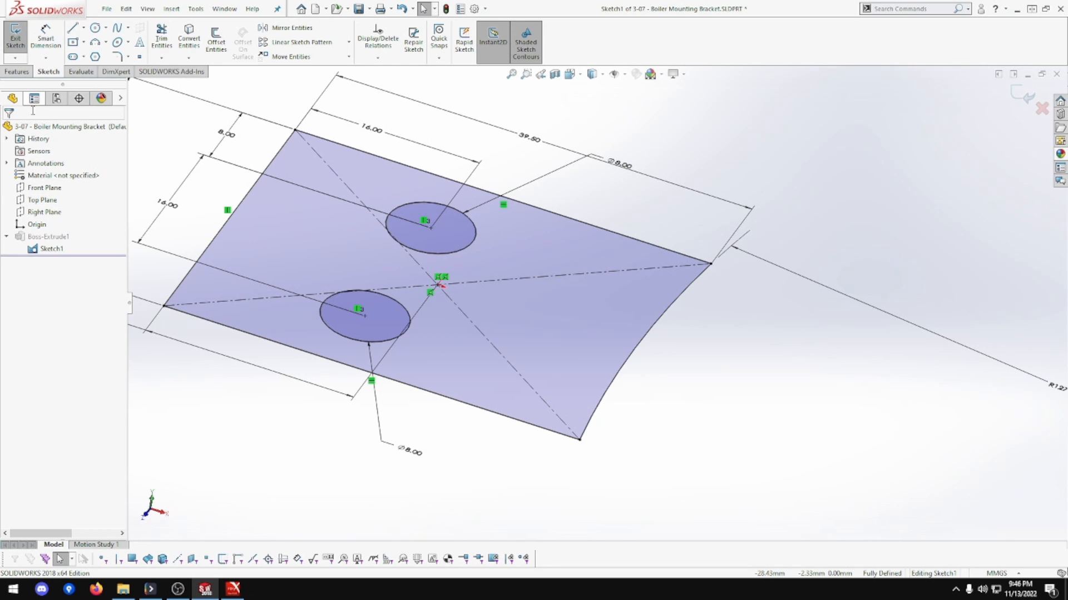
click(15, 39)
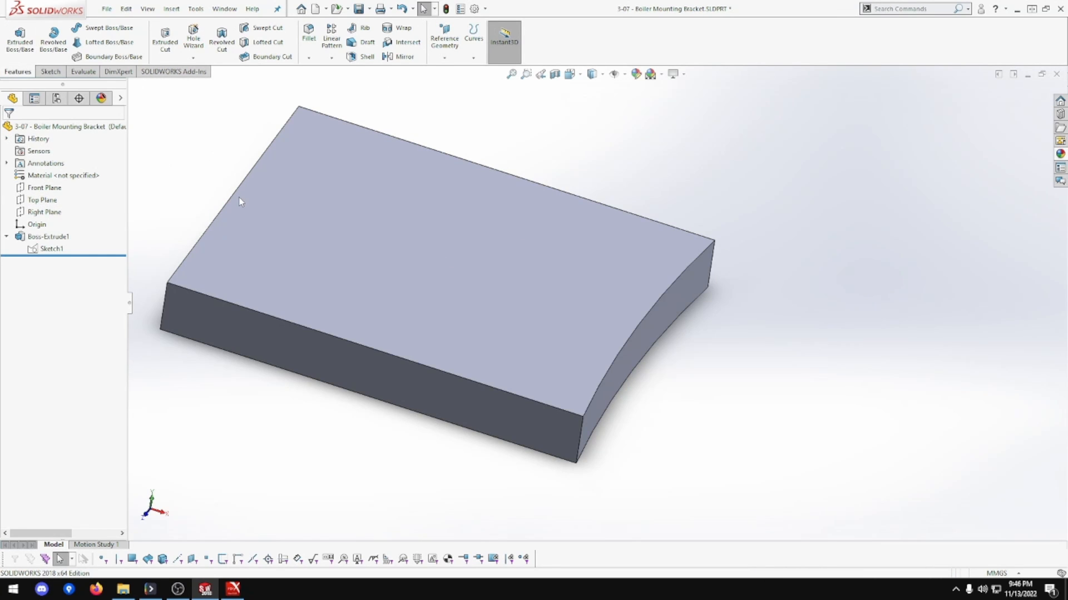
Delete the boss extrusion while keeping its base sketch
click(50, 237)
key(Delete)
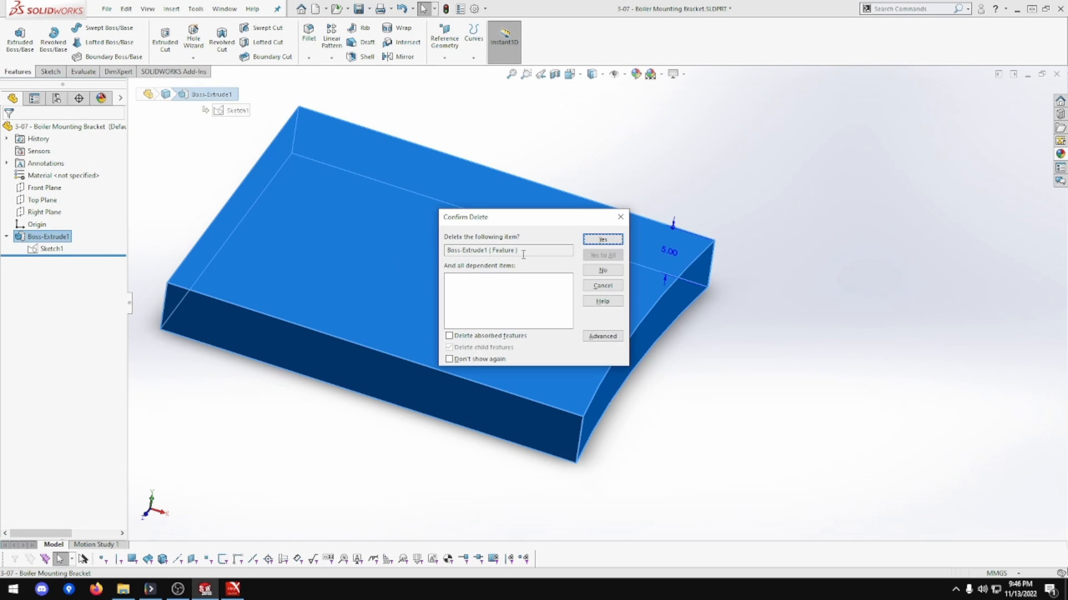
click(621, 243)
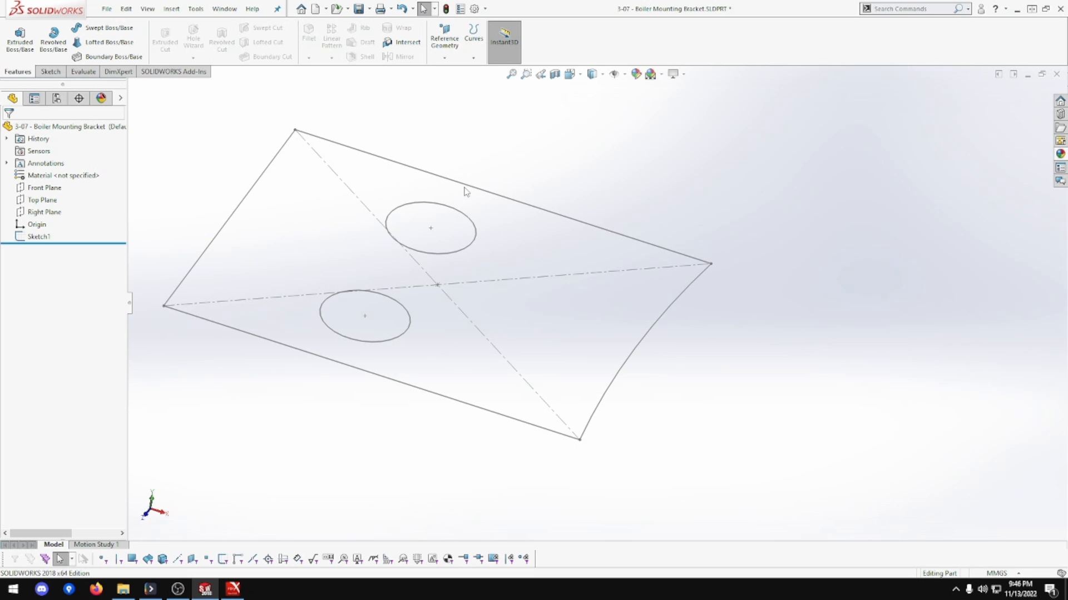
Reopen the base sketch for editing and delete the 8 mm and 16 mm vertical position dimensions of the two circles
right_click(51, 200)
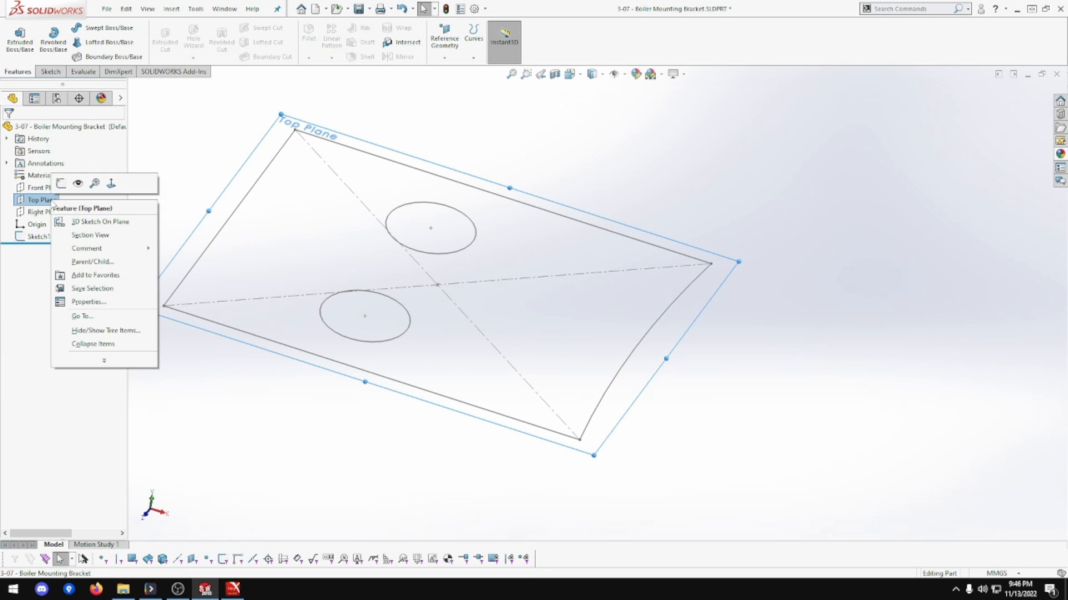
click(111, 183)
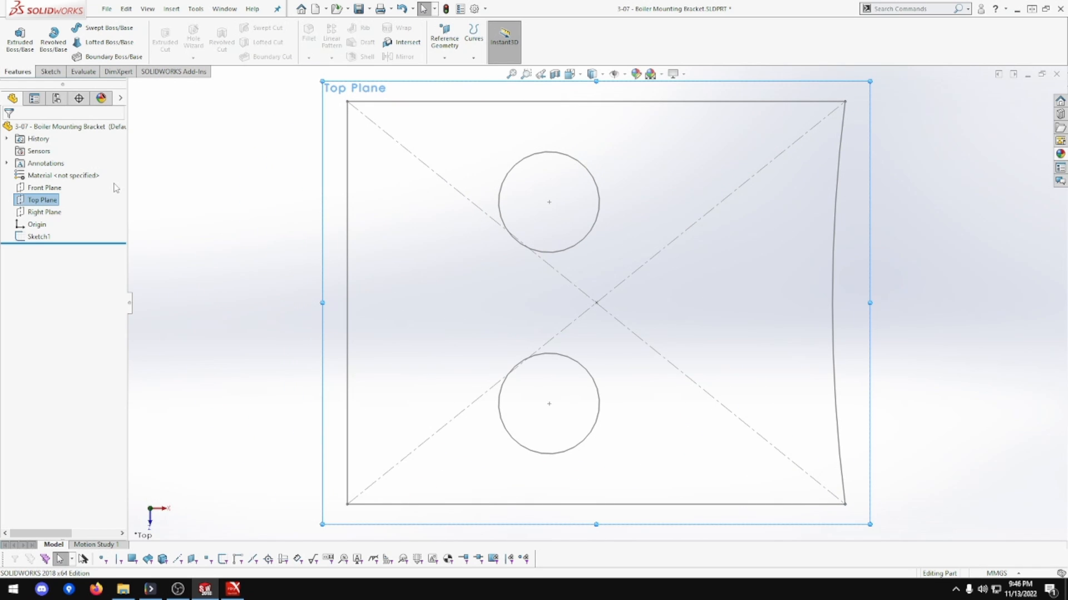
click(38, 236)
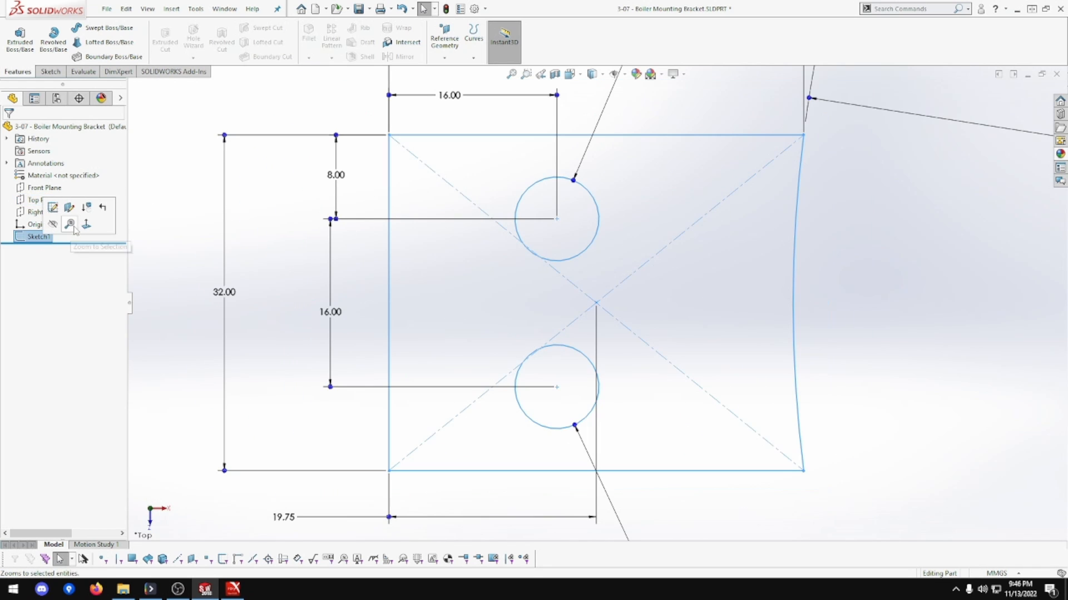
click(52, 208)
key(f)
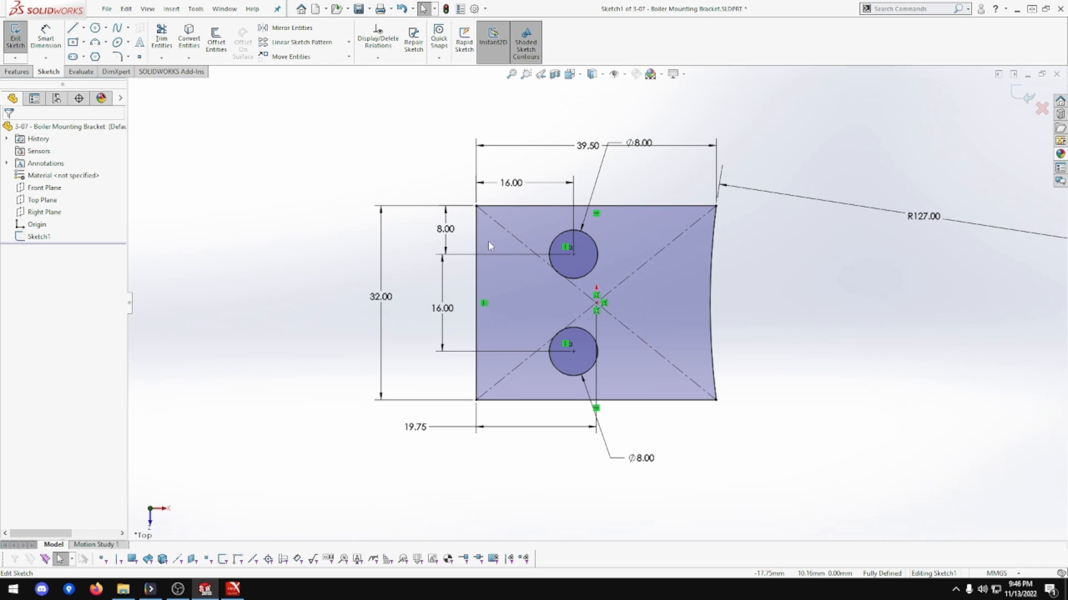
drag(449, 232, 449, 231)
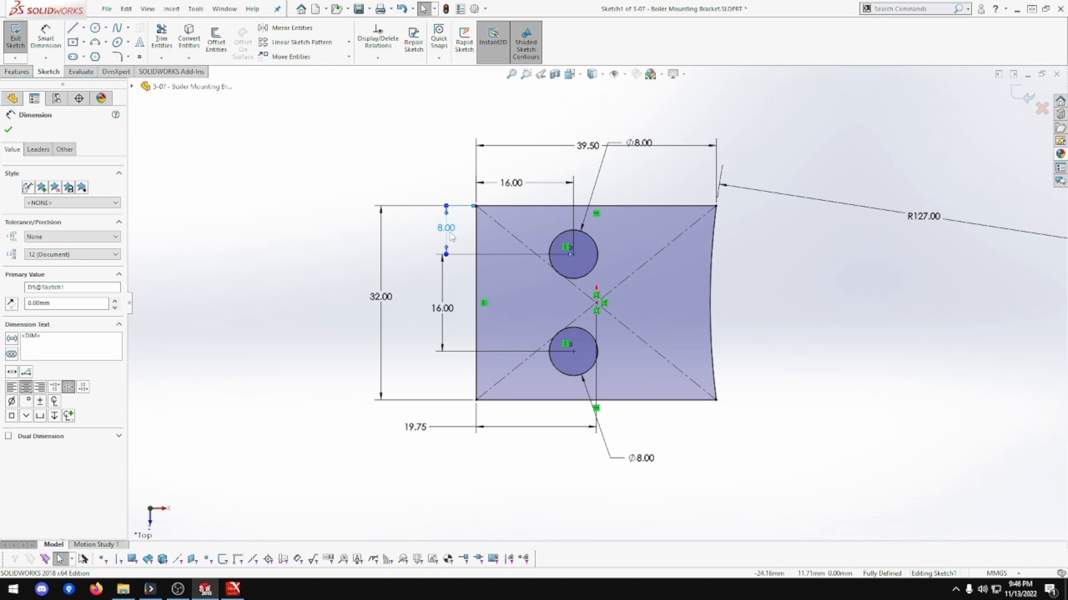
key(Delete)
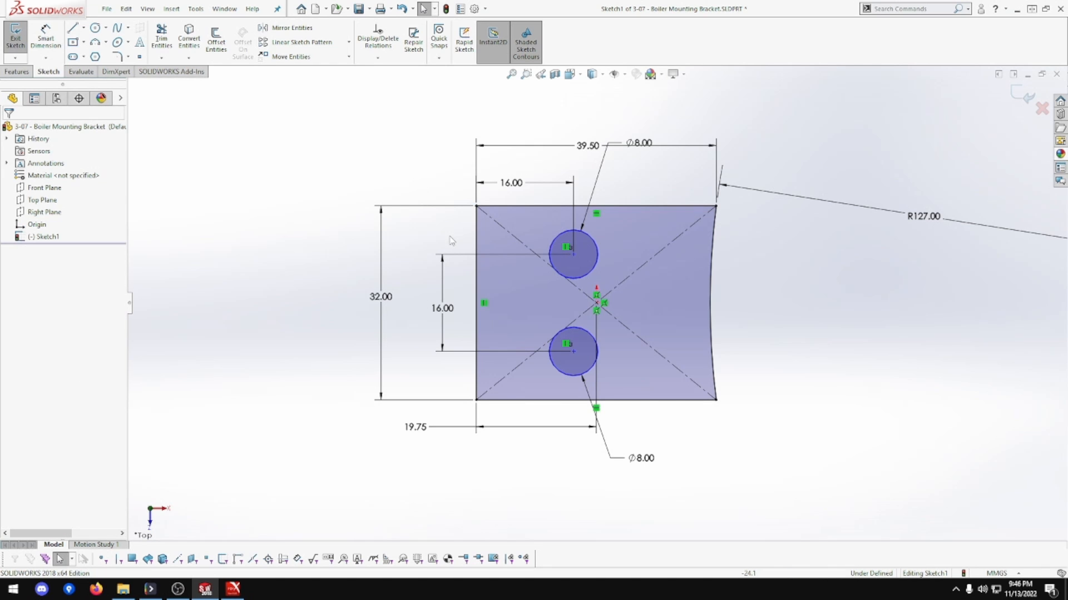
click(443, 309)
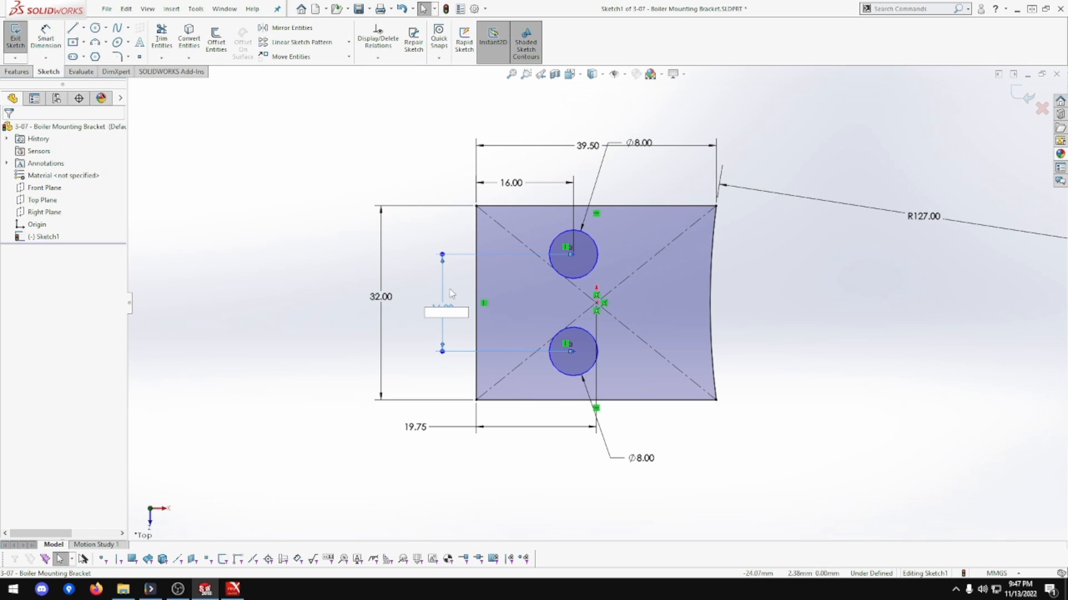
key(Return)
key(Return)
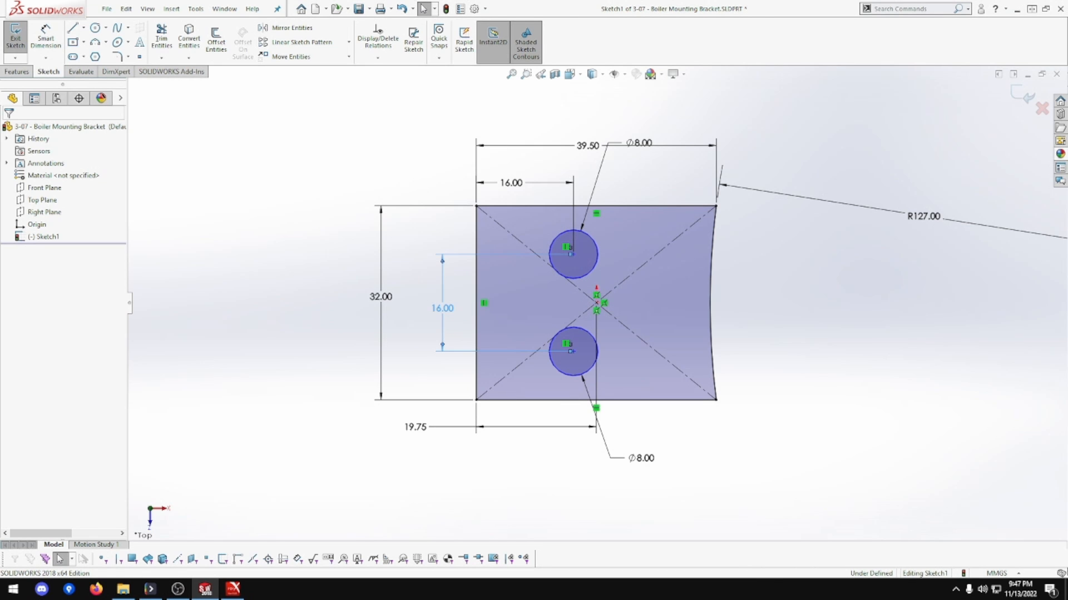
click(443, 297)
key(Delete)
Set the plate's vertical side to 50 mm and move the lower circle down toward the plate's lower edge
double_click(384, 297)
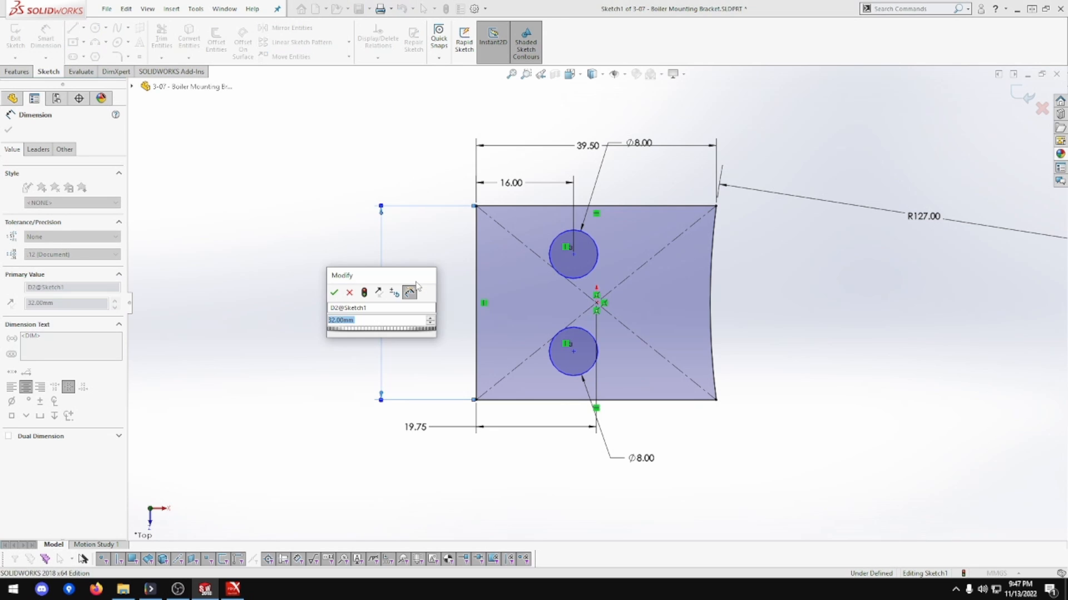
text(50)
key(Return)
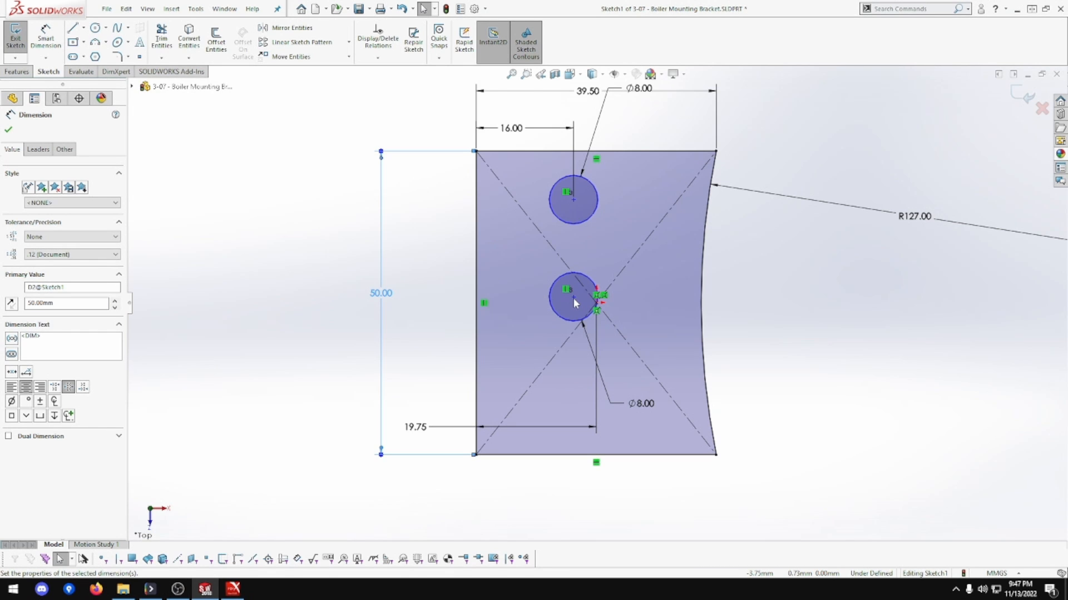
drag(574, 303, 573, 385)
click(433, 304)
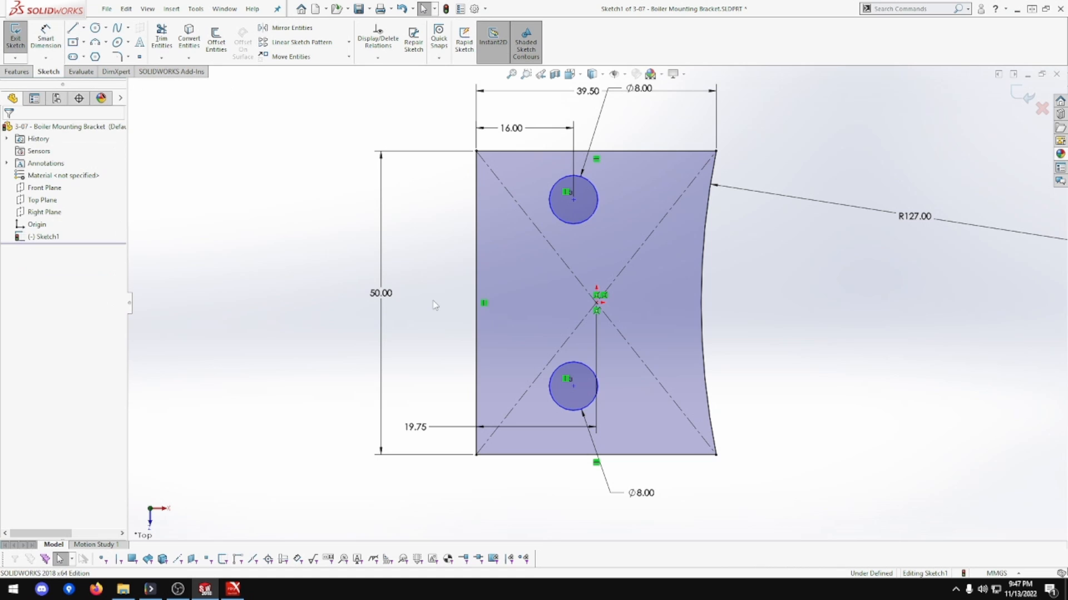
Dimension the upper circle's center 16 mm vertically from the origin
click(47, 39)
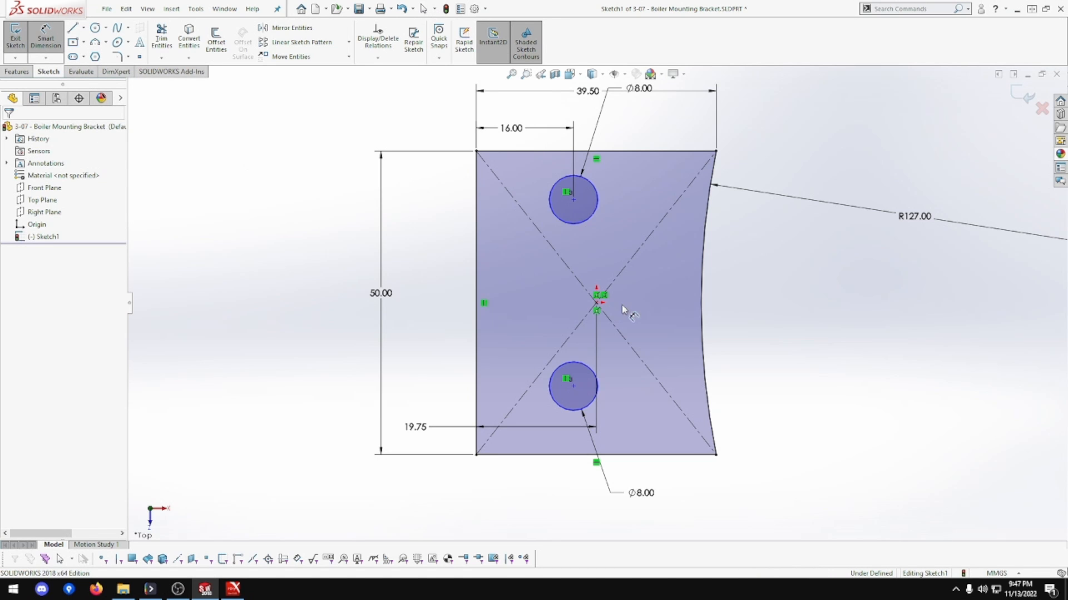
click(597, 303)
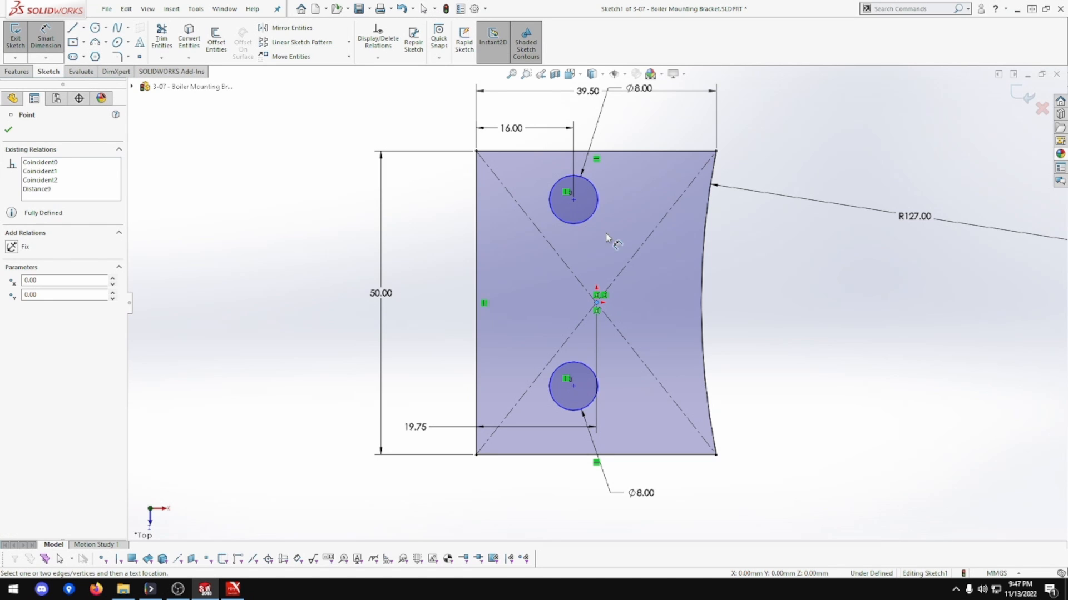
click(573, 199)
click(427, 233)
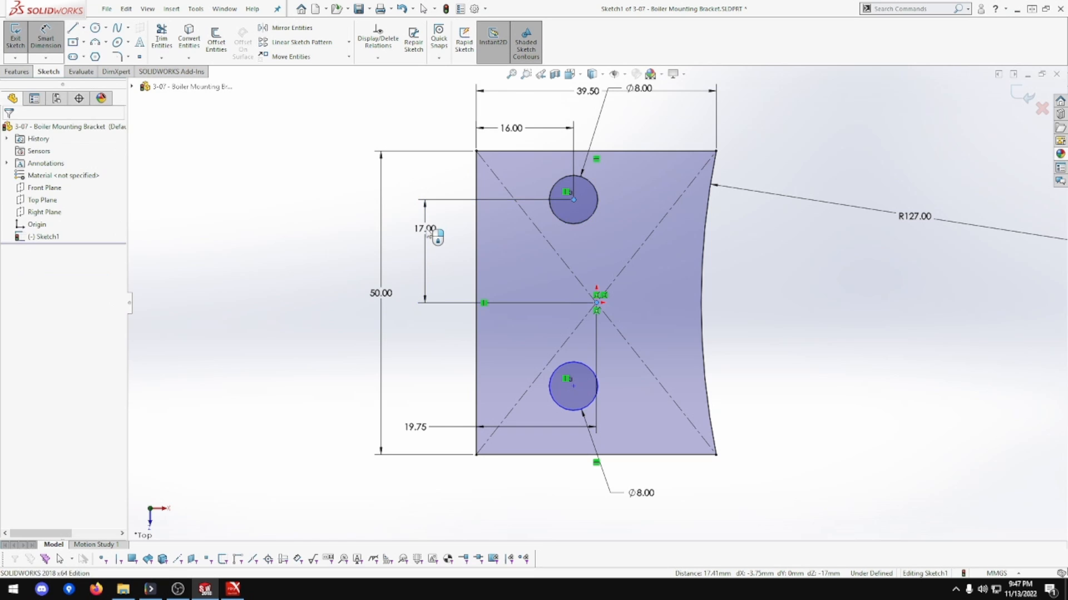
key(Return)
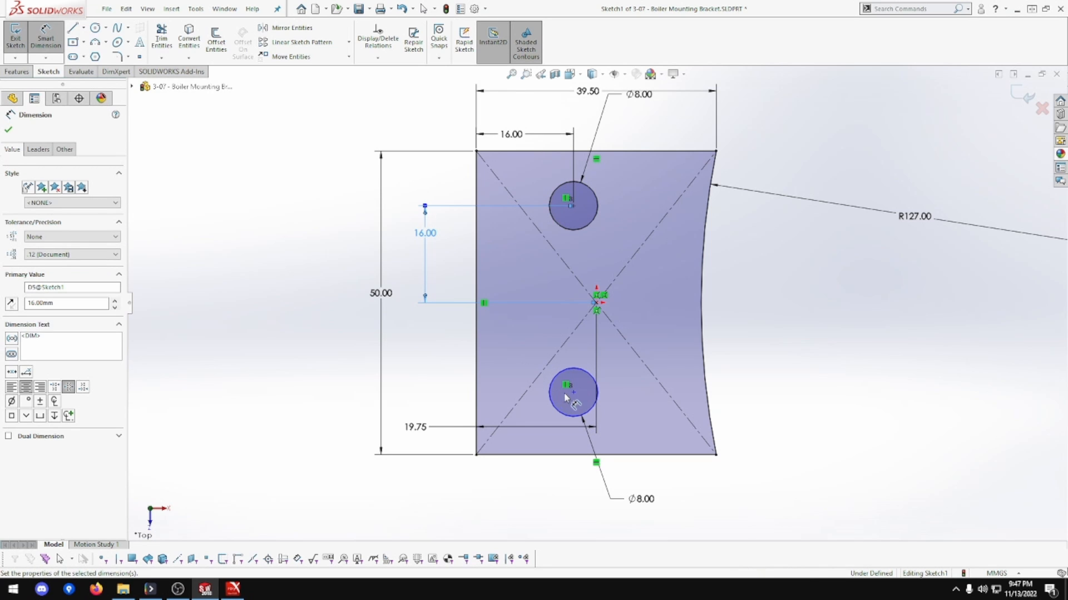
Dimension the lower circle's center 16 mm vertically from the origin
click(574, 389)
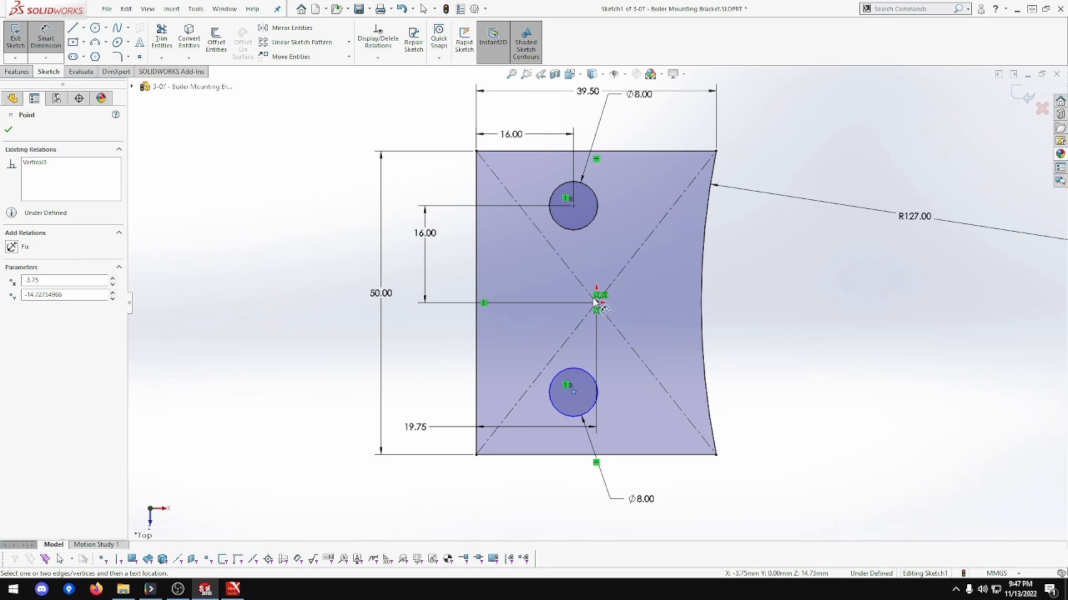
click(596, 303)
click(427, 353)
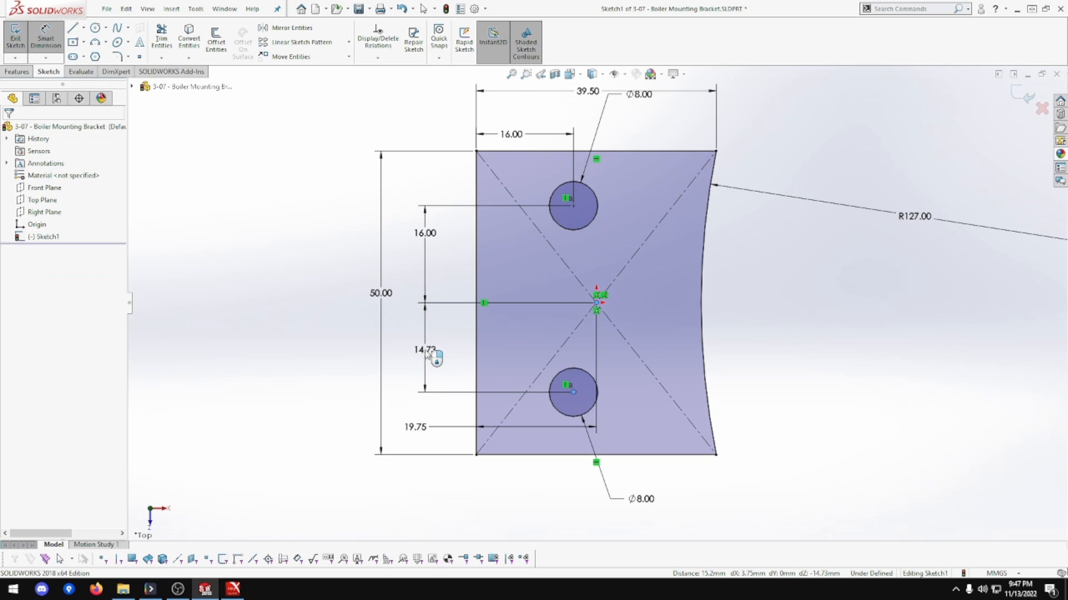
text(16)
key(Return)
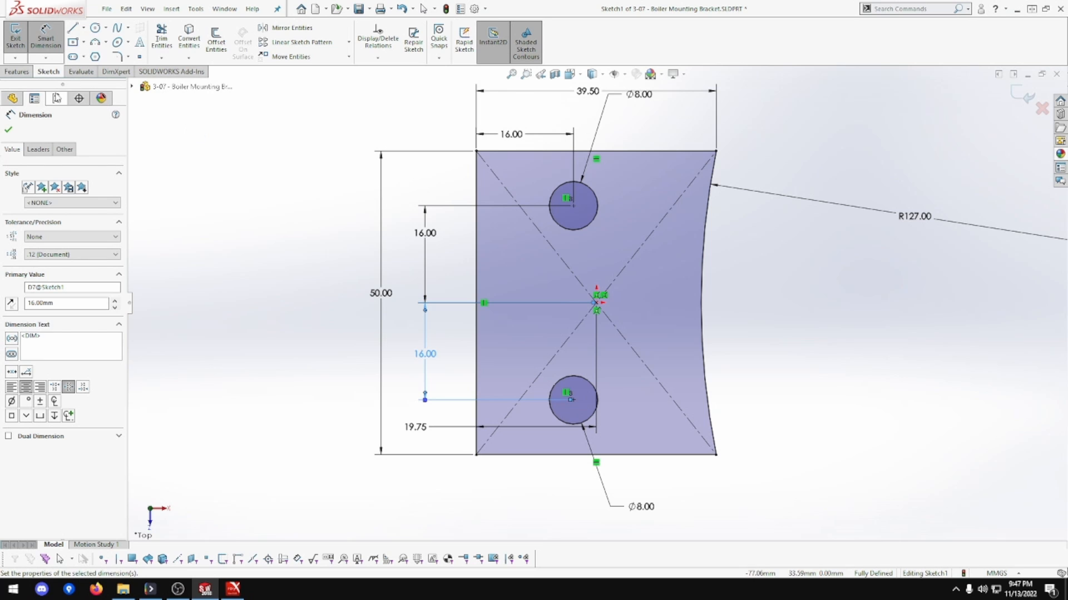
Extrude the base sketch as a boss with the Mid Plane end condition and a 5 mm depth
click(17, 72)
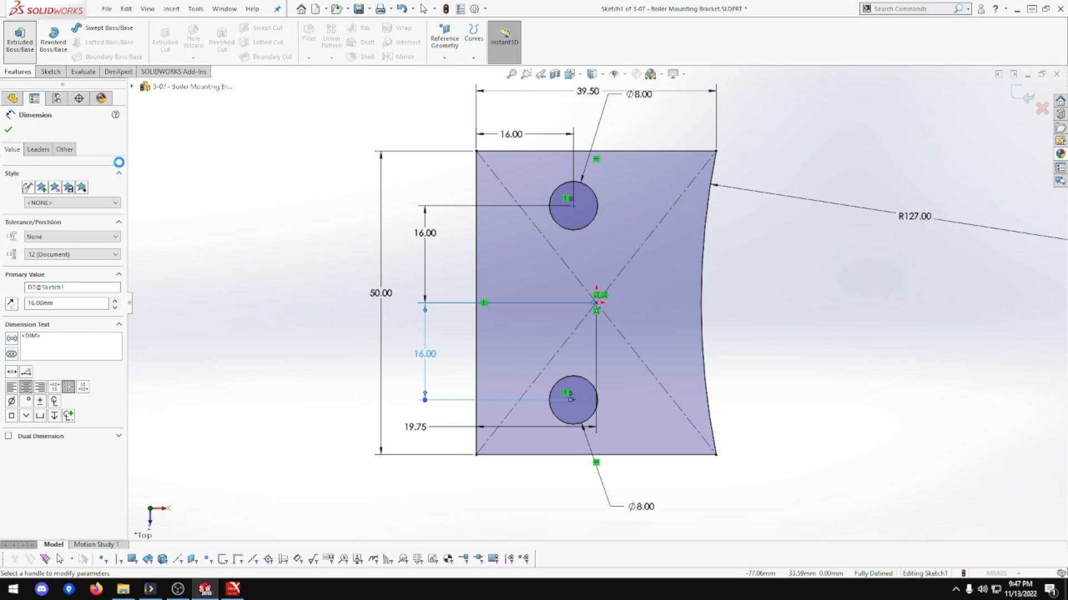
click(20, 37)
click(90, 197)
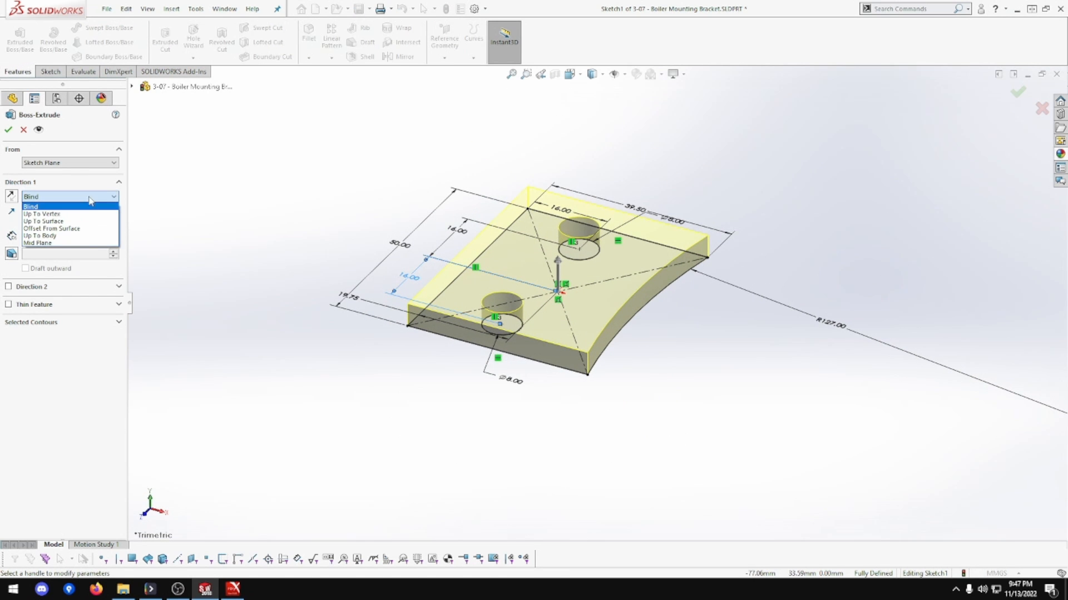
click(45, 243)
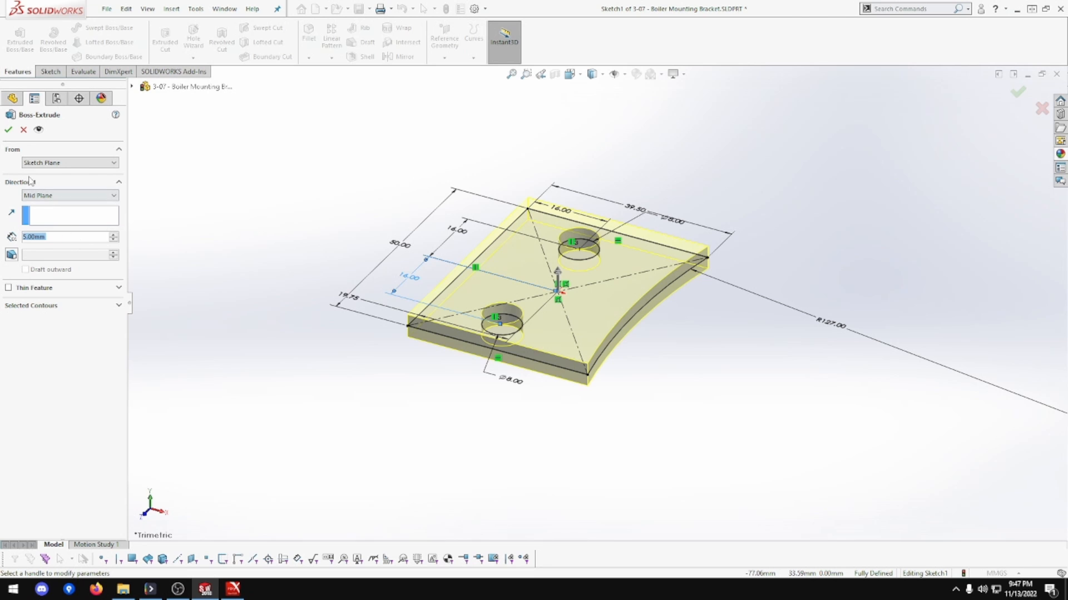
click(8, 130)
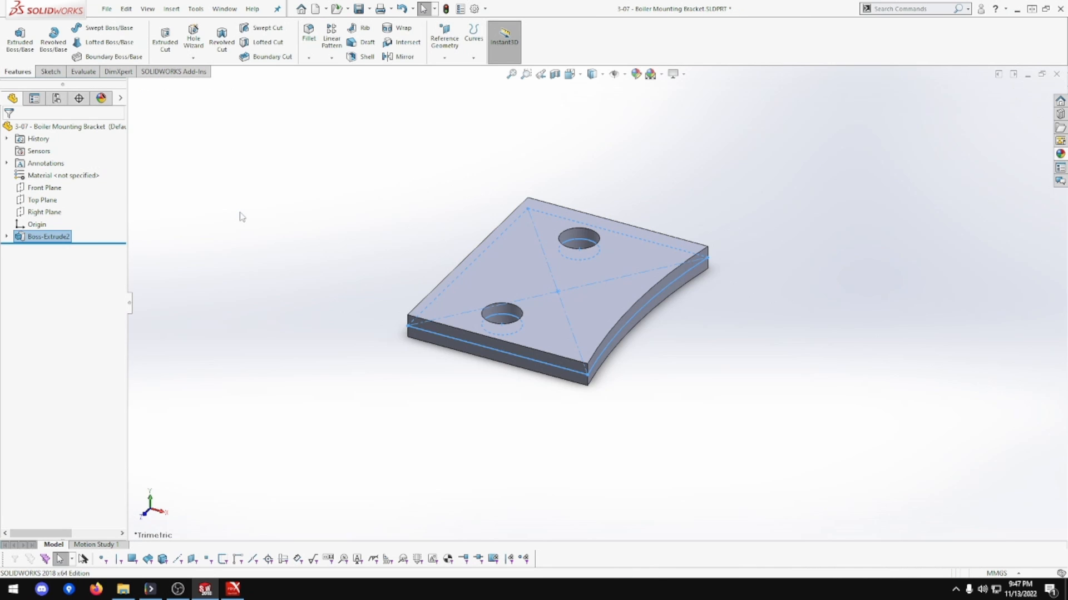
Start a new sketch on the plate's large upper face, viewed normal to it
middle_drag(298, 253, 284, 324)
scroll(313, 323, down, 1)
right_click(579, 303)
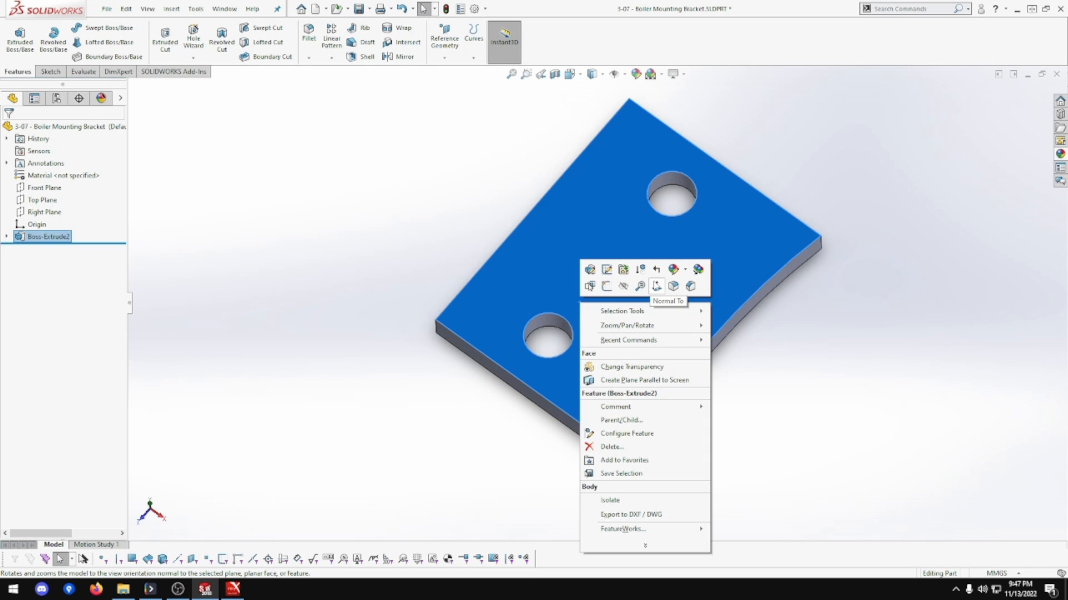
click(655, 286)
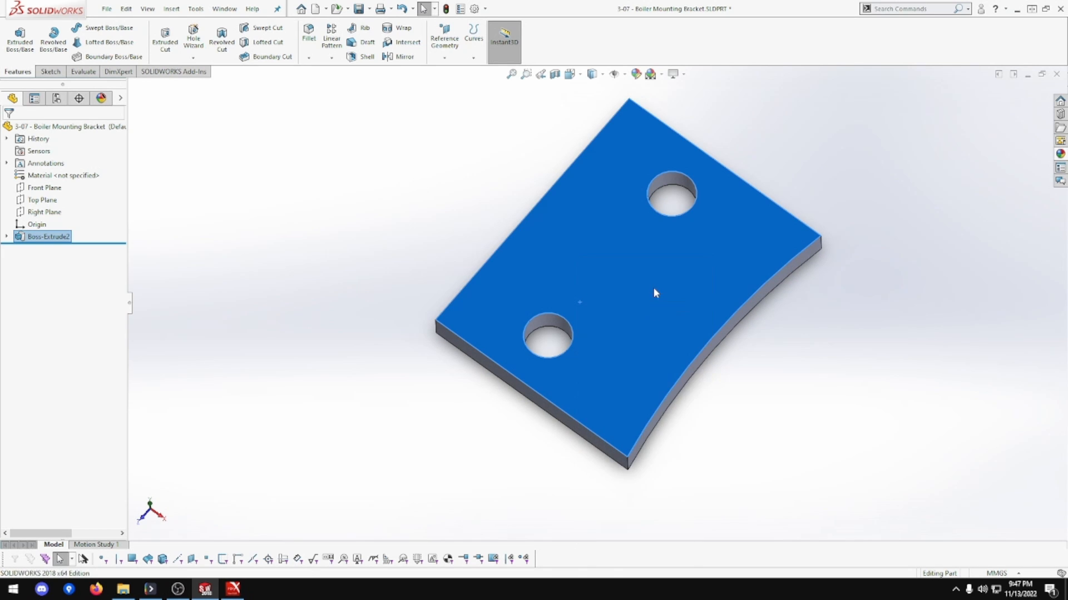
right_click(648, 289)
click(675, 272)
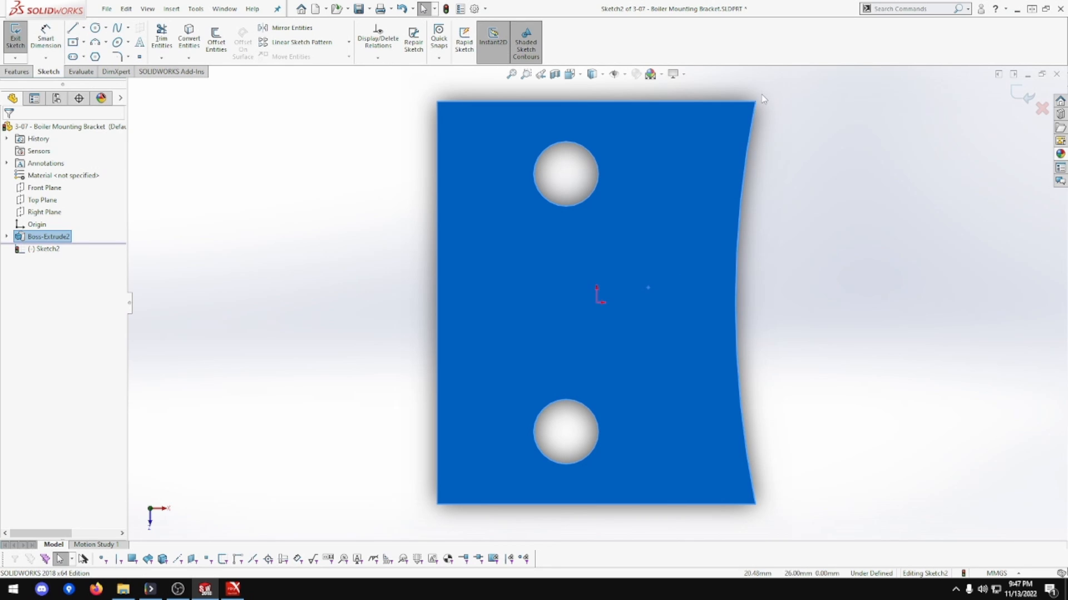
Draw a three-point arc with a 127 mm radius over the plate's concave edge, from corner to corner
click(100, 46)
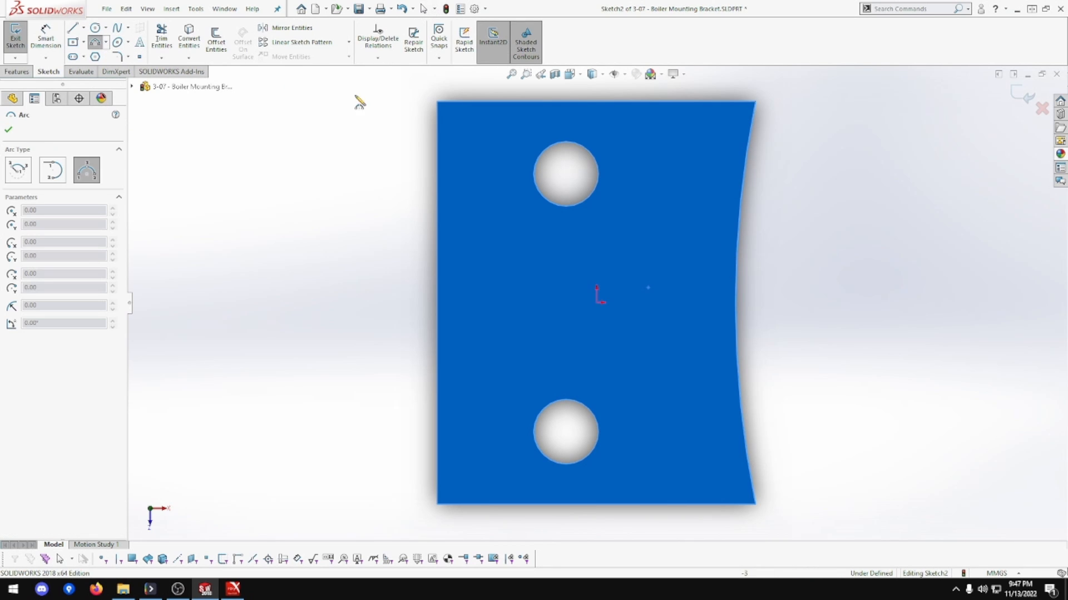
click(755, 102)
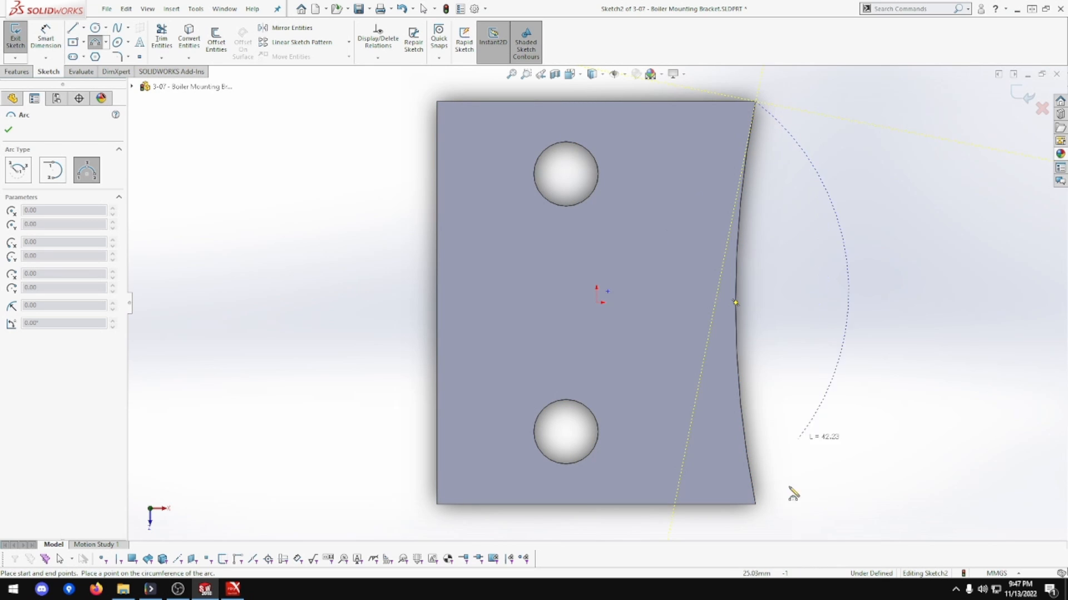
click(755, 504)
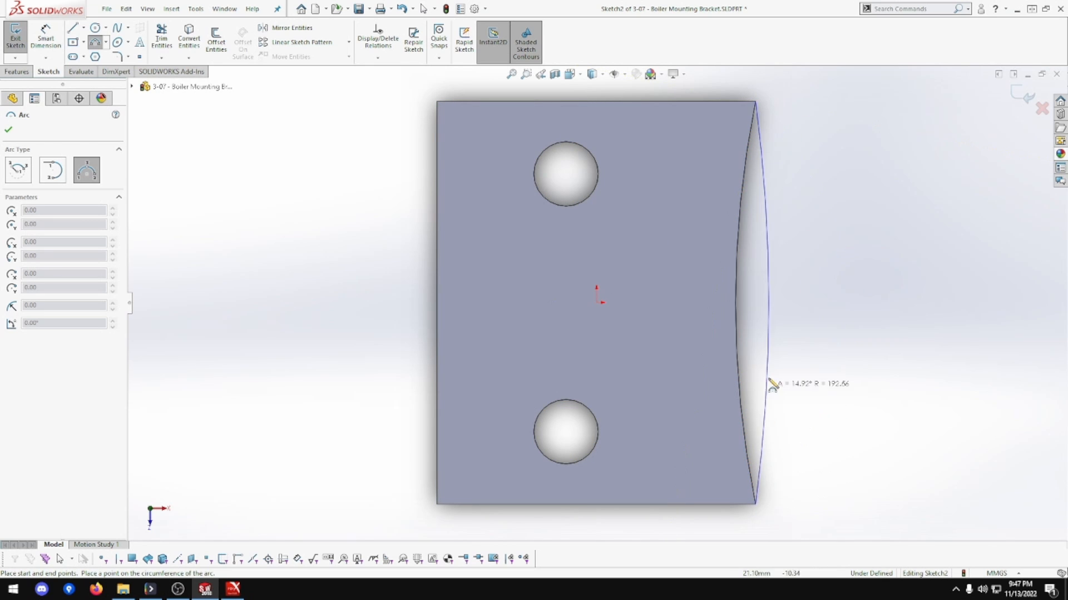
click(737, 312)
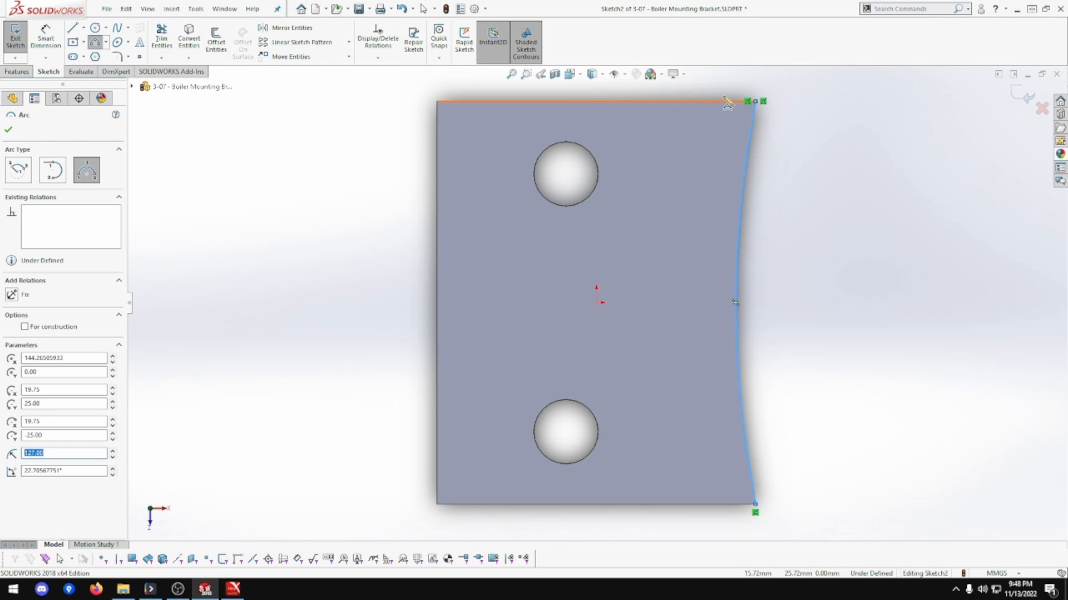
Draw a second three-point arc of about 62 mm radius inward of the concave edge, ending on the plate's upper and lower edges
click(754, 101)
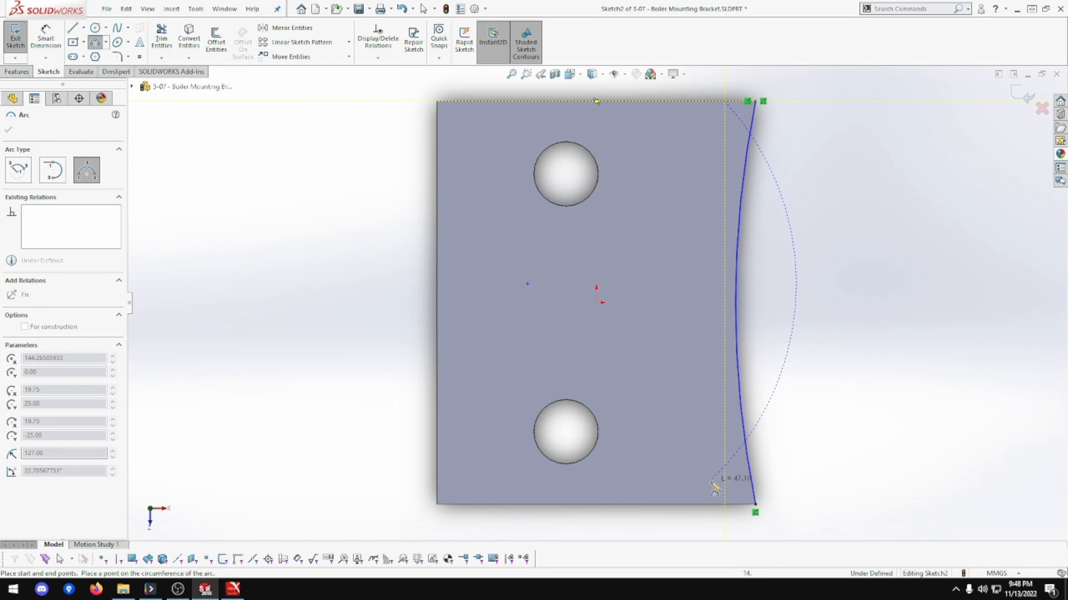
click(710, 504)
click(680, 353)
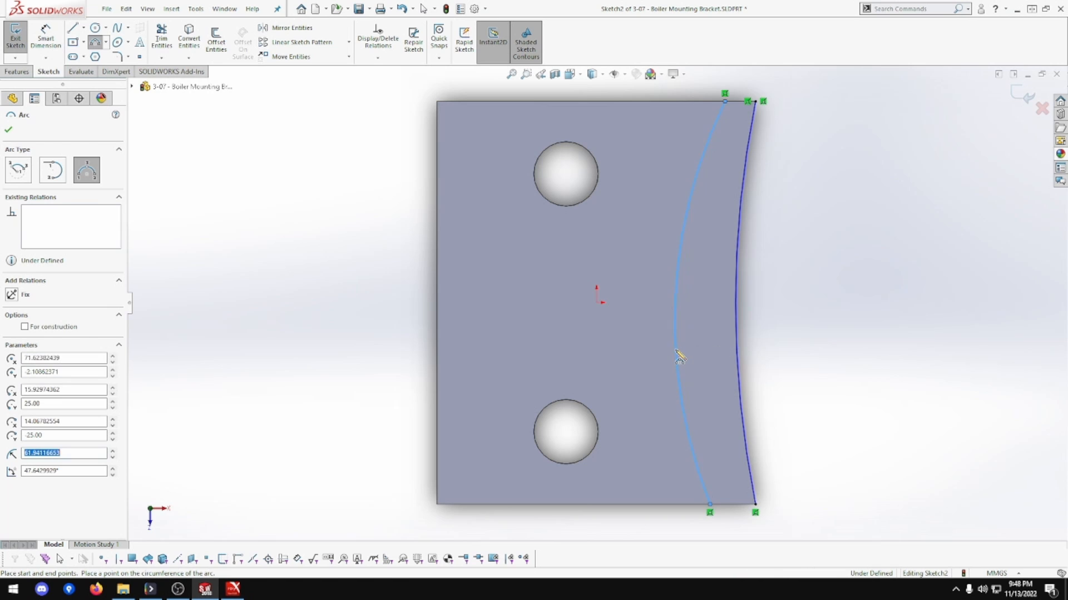
key(Escape)
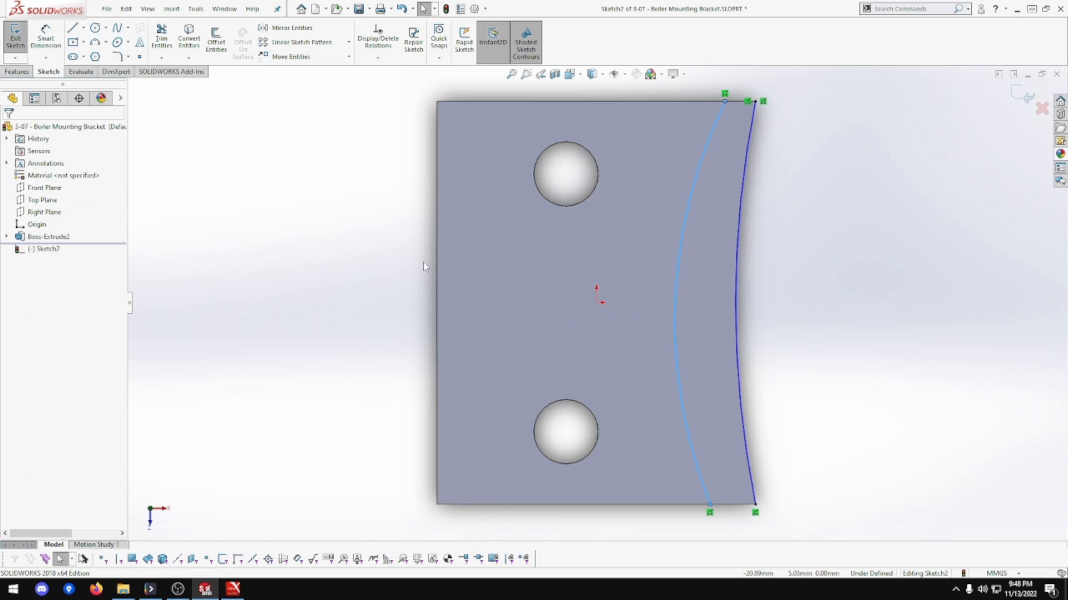
Add a concentric relation between the inner arc and the arc on the concave edge
click(682, 238)
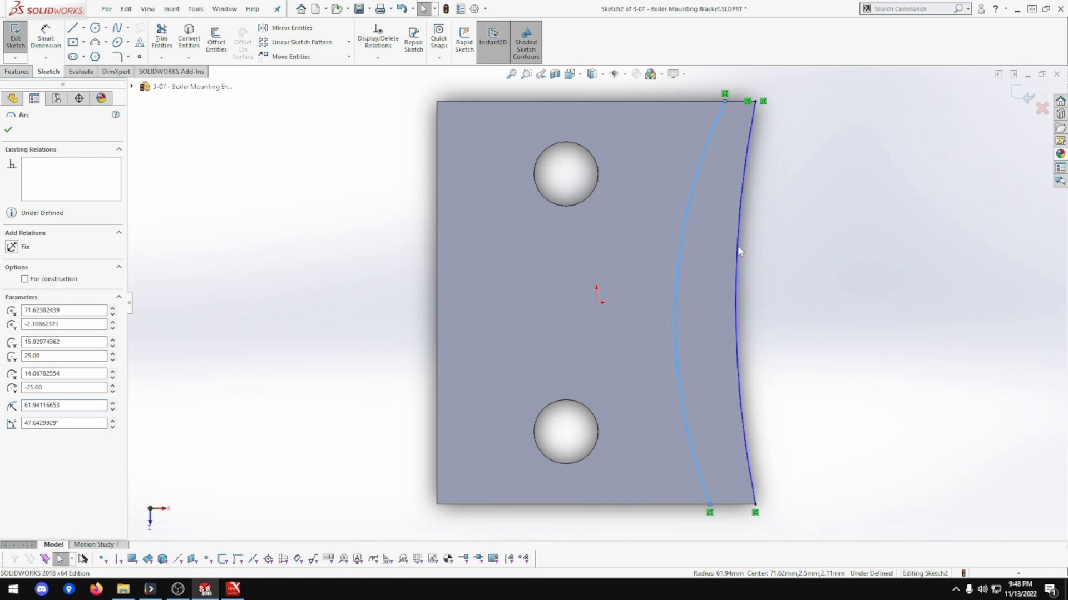
ctrl+click(737, 250)
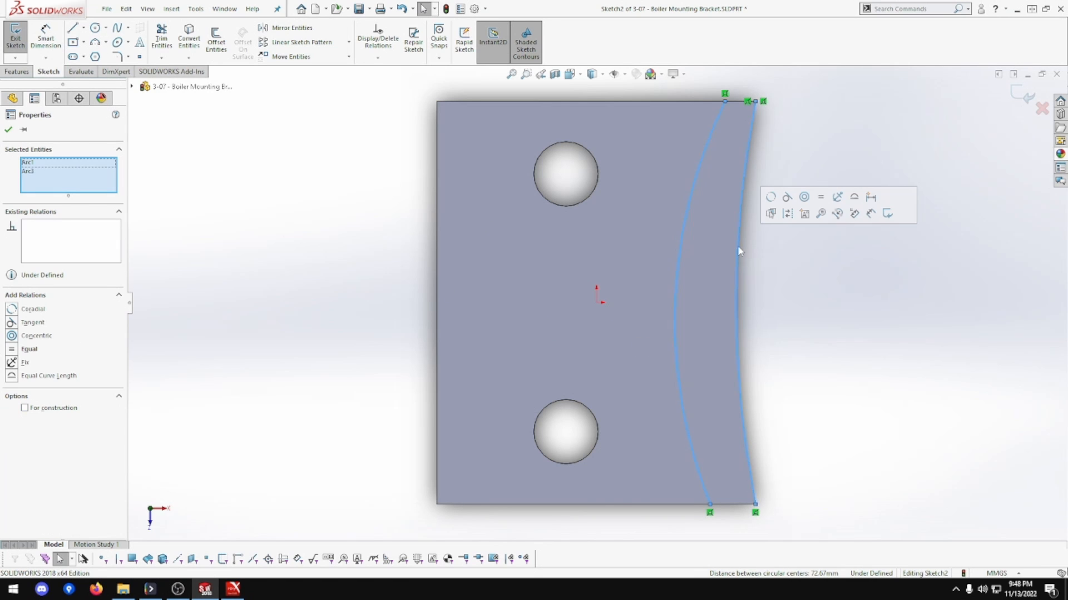
click(806, 200)
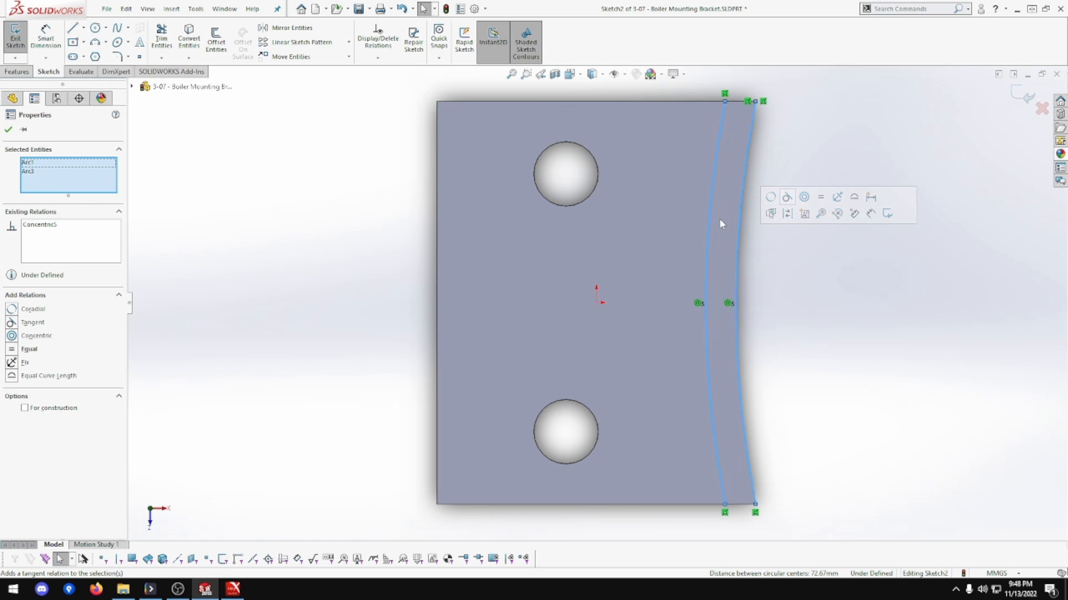
Close the curved strip by drawing straight lines between the endpoints of the two arcs at both ends
click(757, 295)
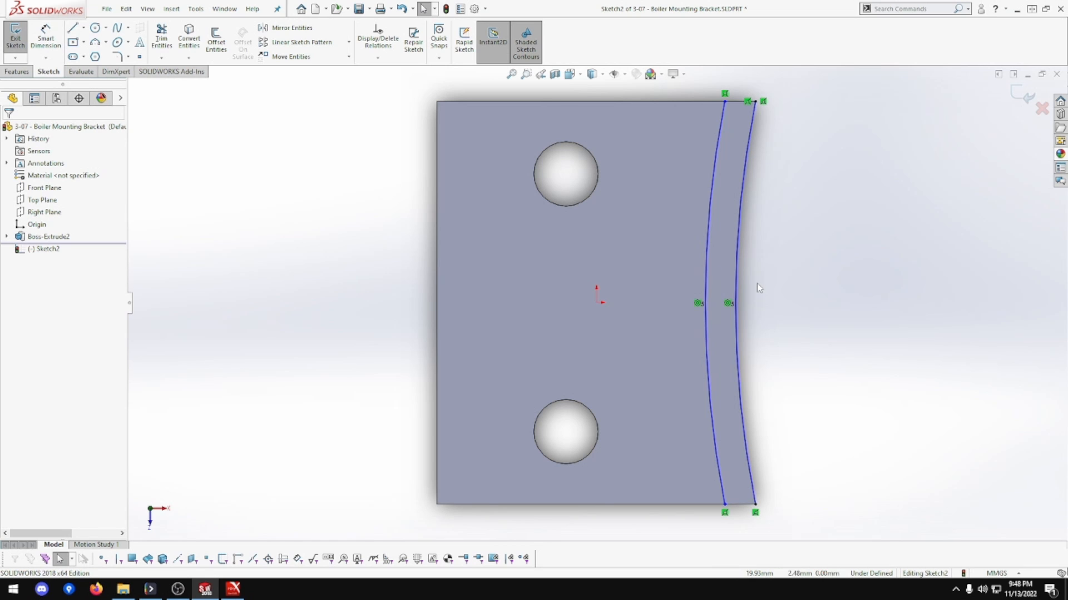
click(73, 28)
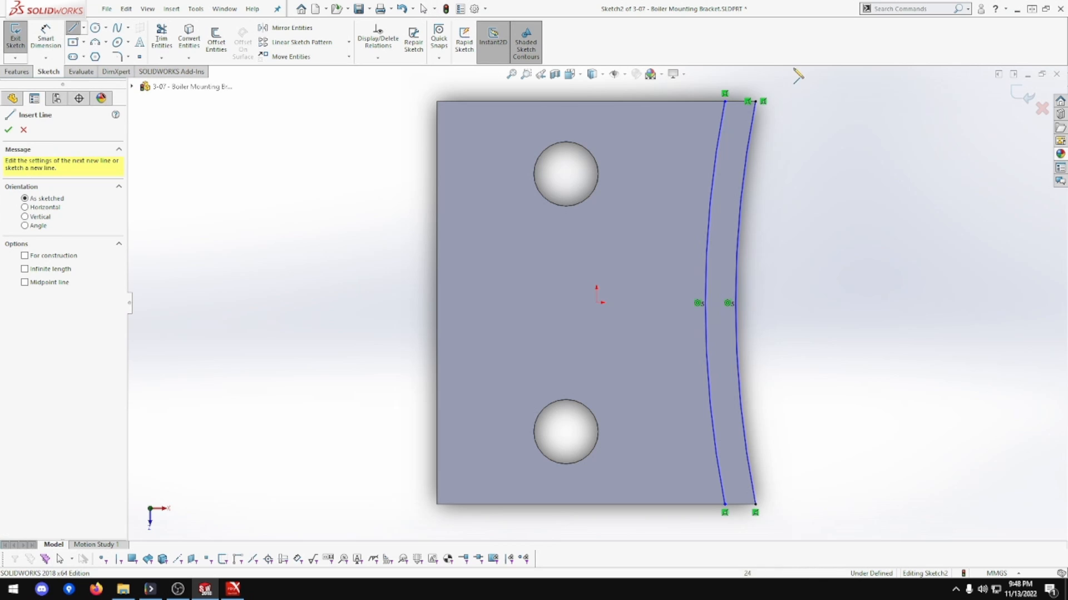
click(754, 101)
double_click(754, 102)
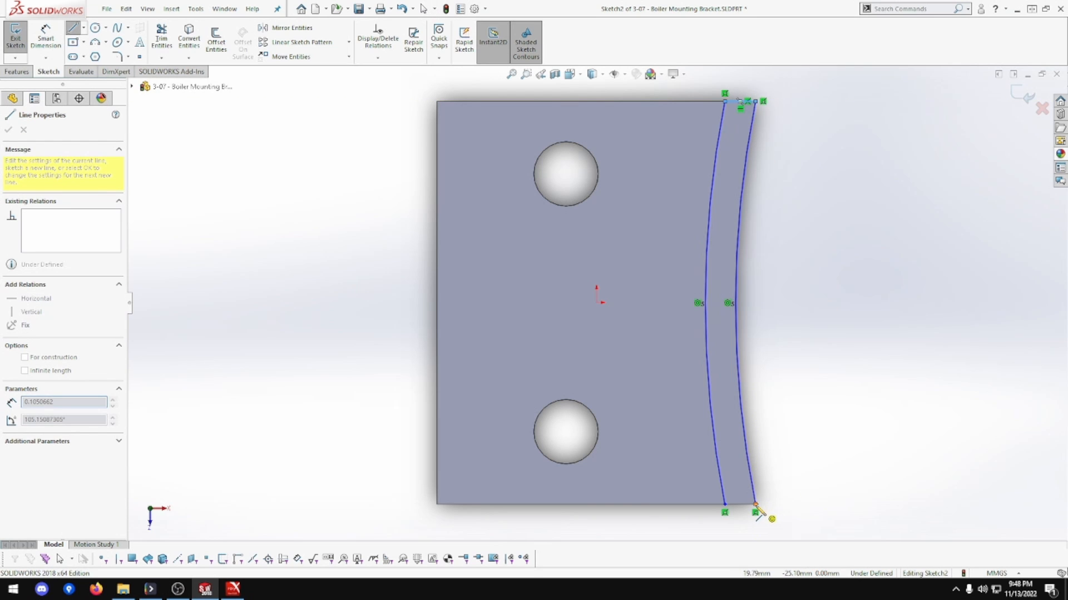
click(754, 504)
click(725, 504)
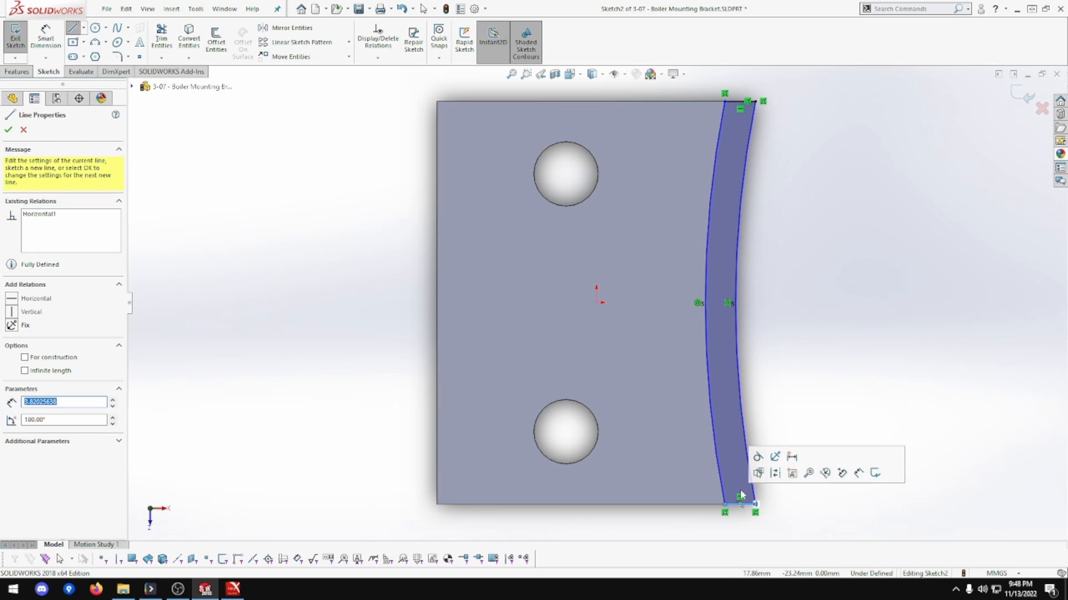
Dimension the distance between the two concentric arcs as 5 mm
click(42, 48)
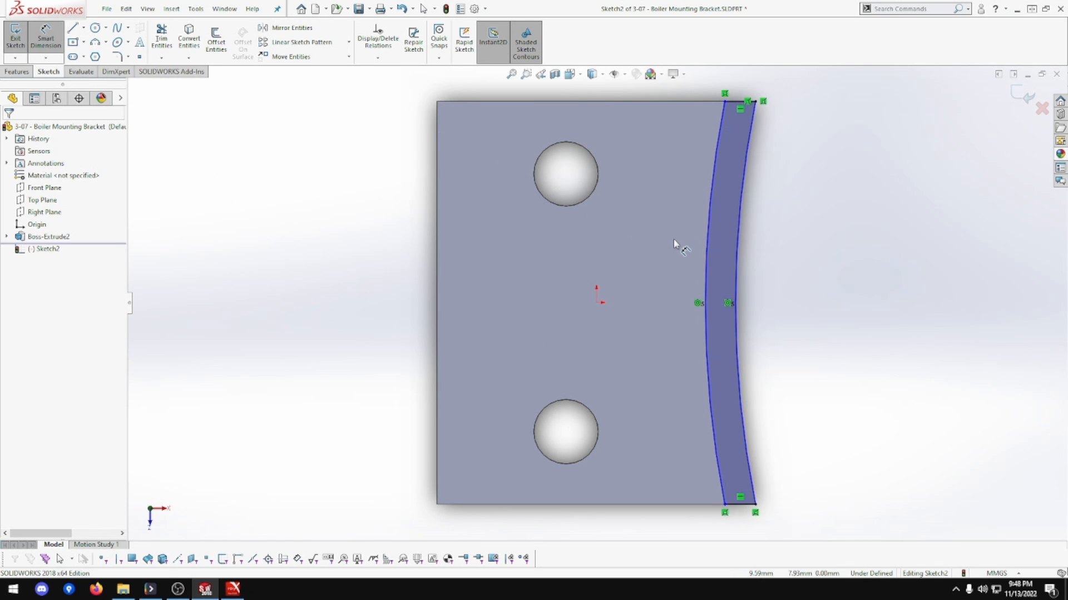
click(735, 266)
click(707, 267)
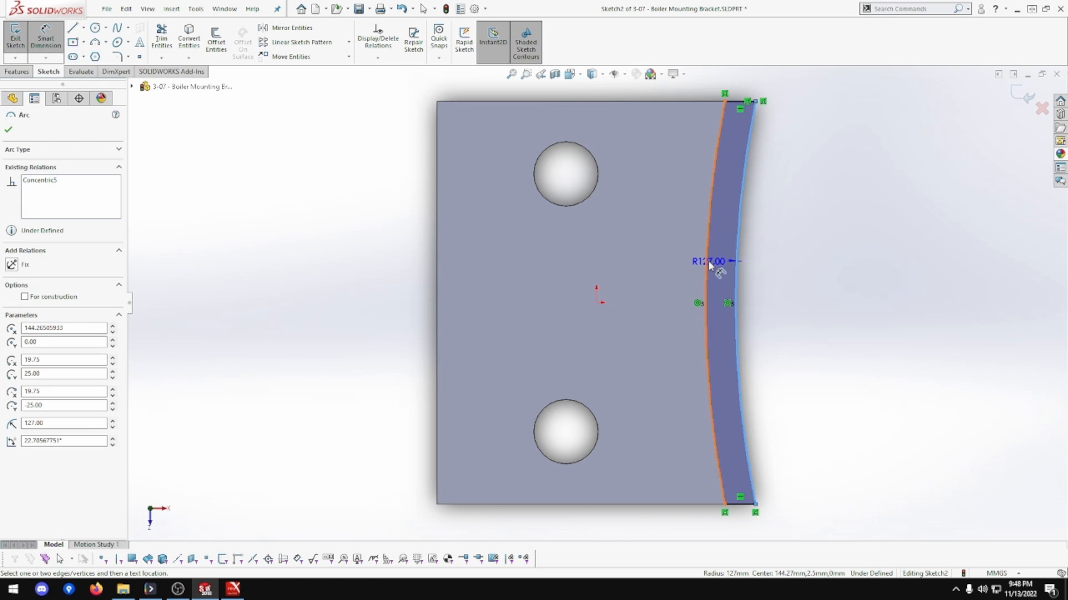
click(795, 271)
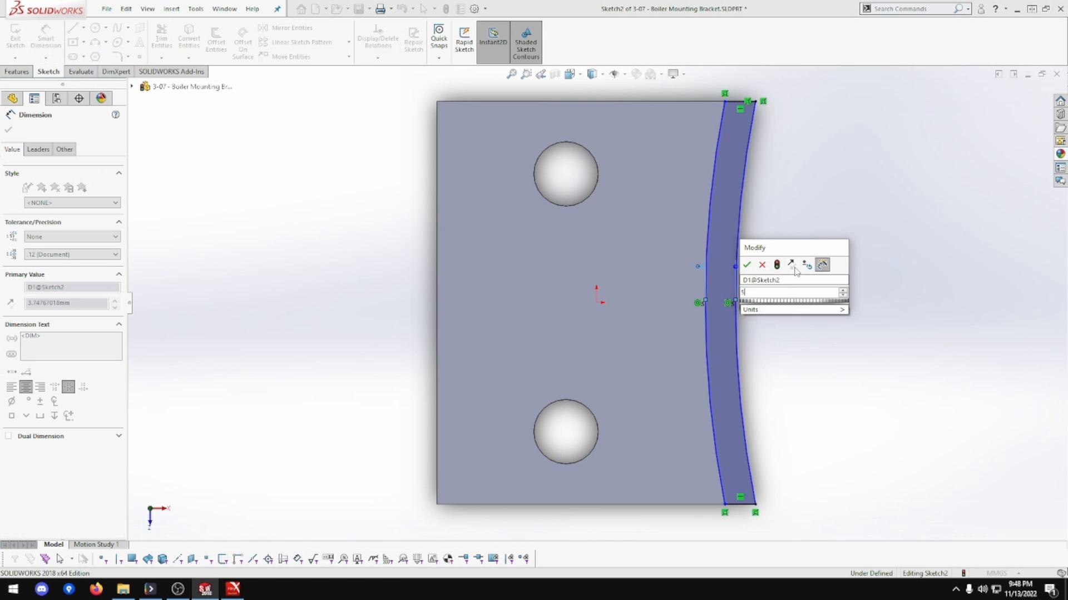
text(5)
key(Return)
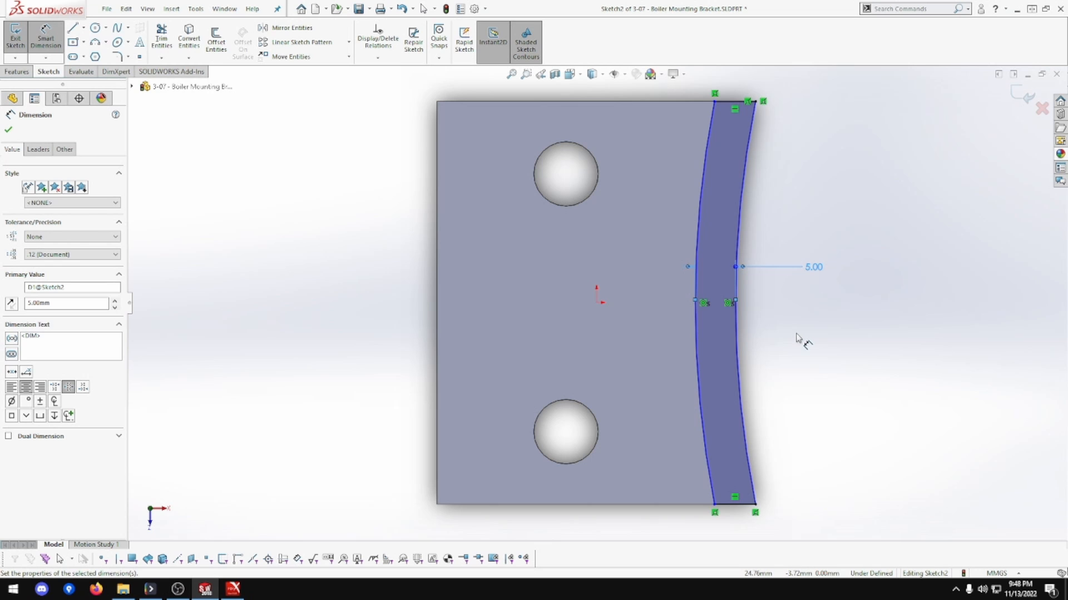
Extrude the curved strip profile as a blind boss 20 mm up from the plate's face
mouse_move(805, 372)
middle_down()
mouse_move(787, 314)
mouse_move(801, 320)
middle_up()
mouse_move(805, 356)
middle_down()
mouse_move(752, 331)
mouse_move(772, 322)
middle_up()
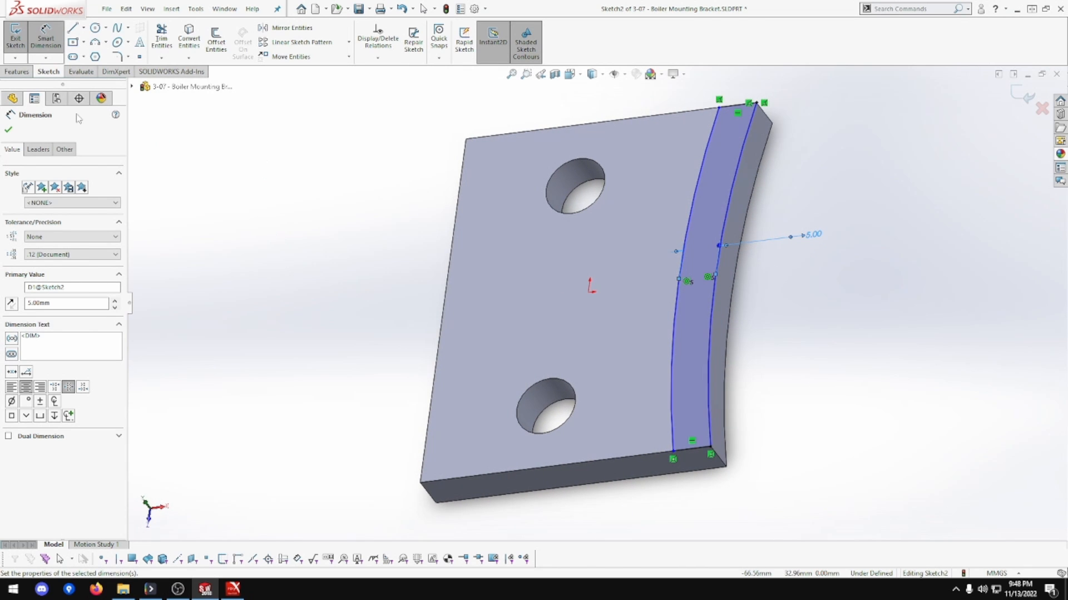
click(17, 71)
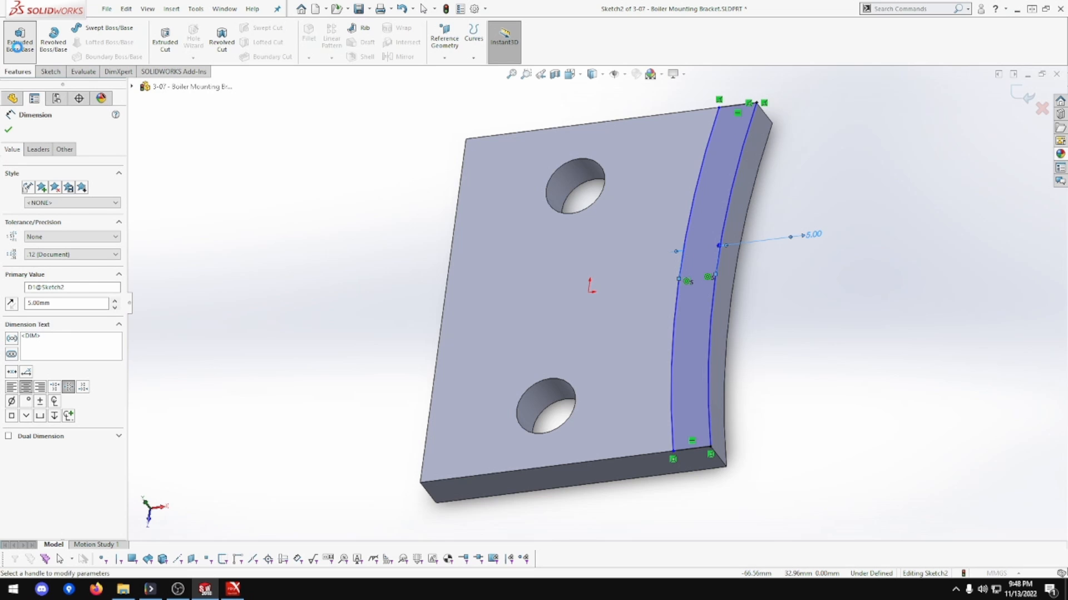
click(18, 48)
text(20)
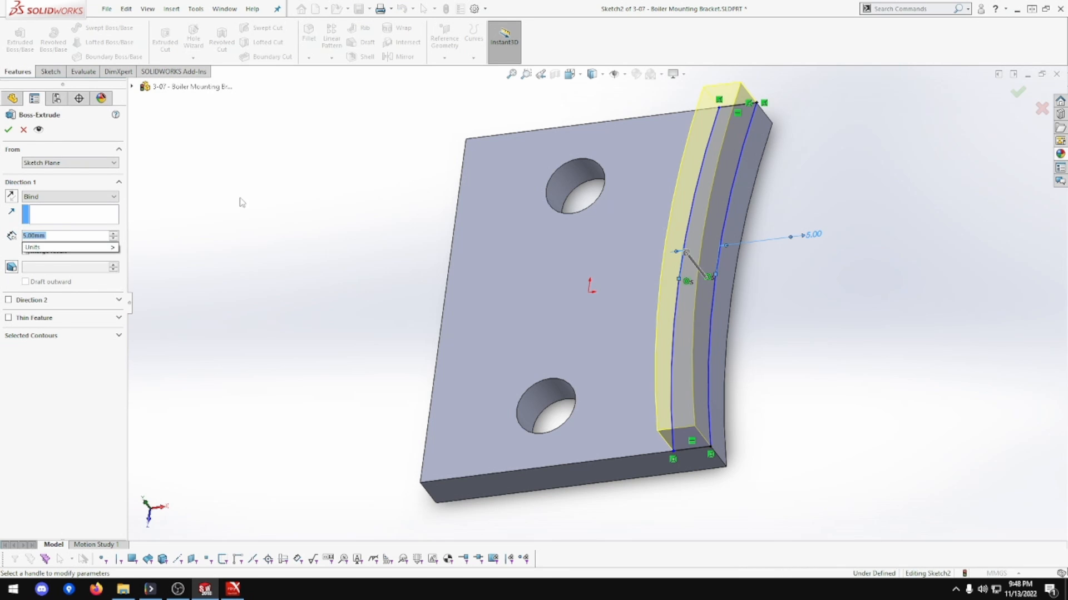
key(Return)
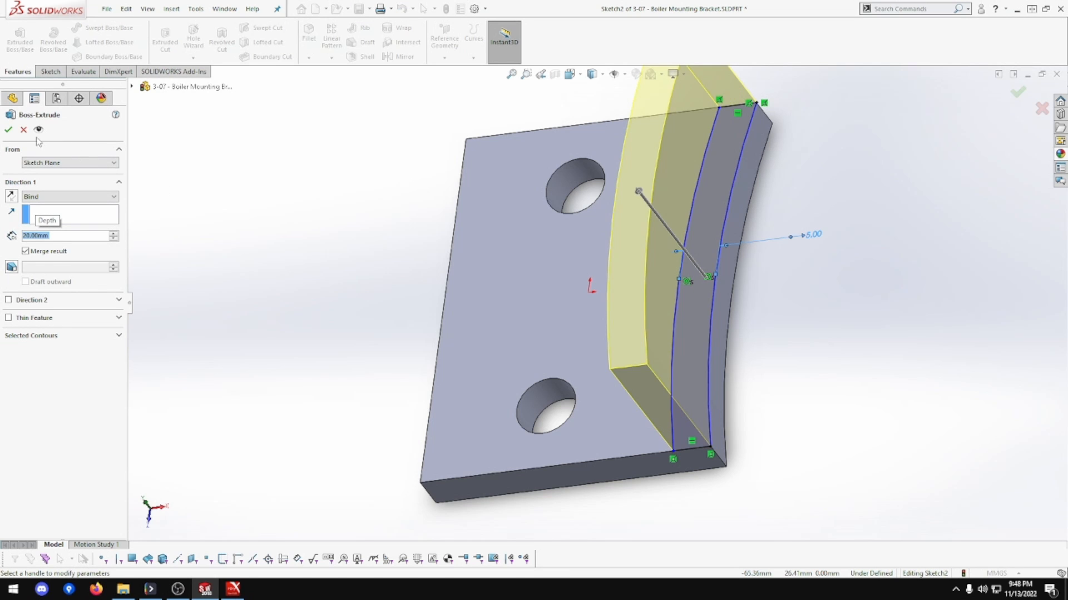
key(Return)
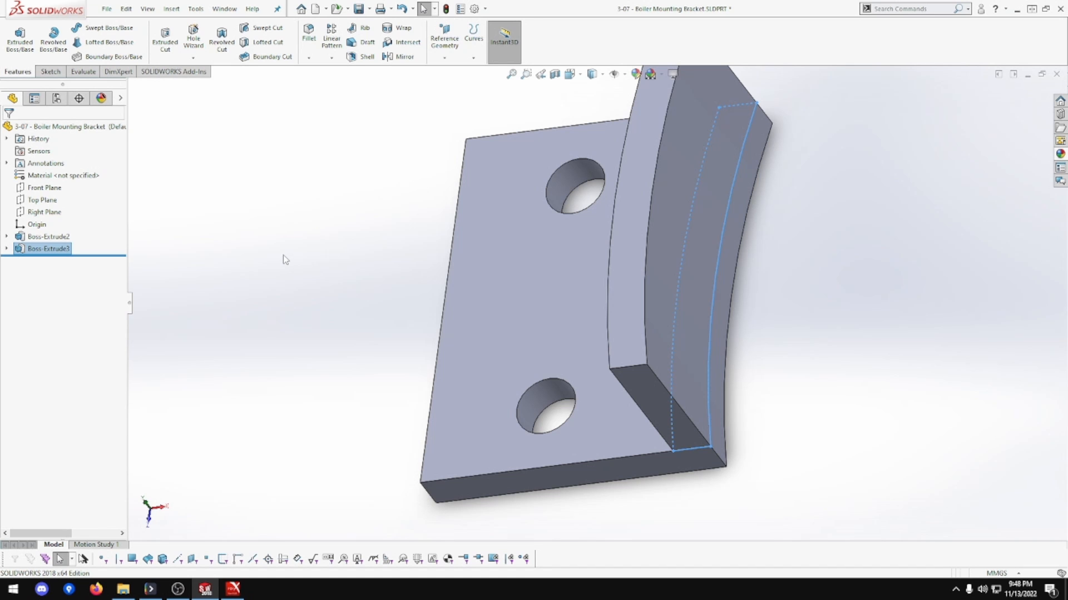
Fillet the base plate's two outer corners and the upright wall's two upper corners with an 8 mm radius
click(282, 261)
middle_drag(283, 261, 349, 232)
scroll(601, 297, up, 4)
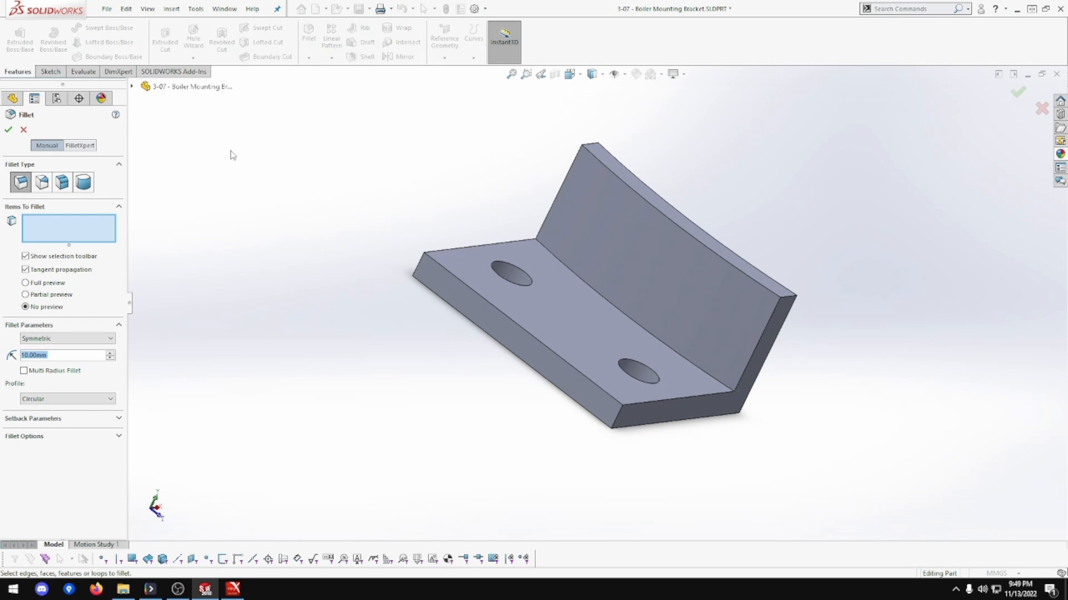
text(8)
key(Return)
click(616, 419)
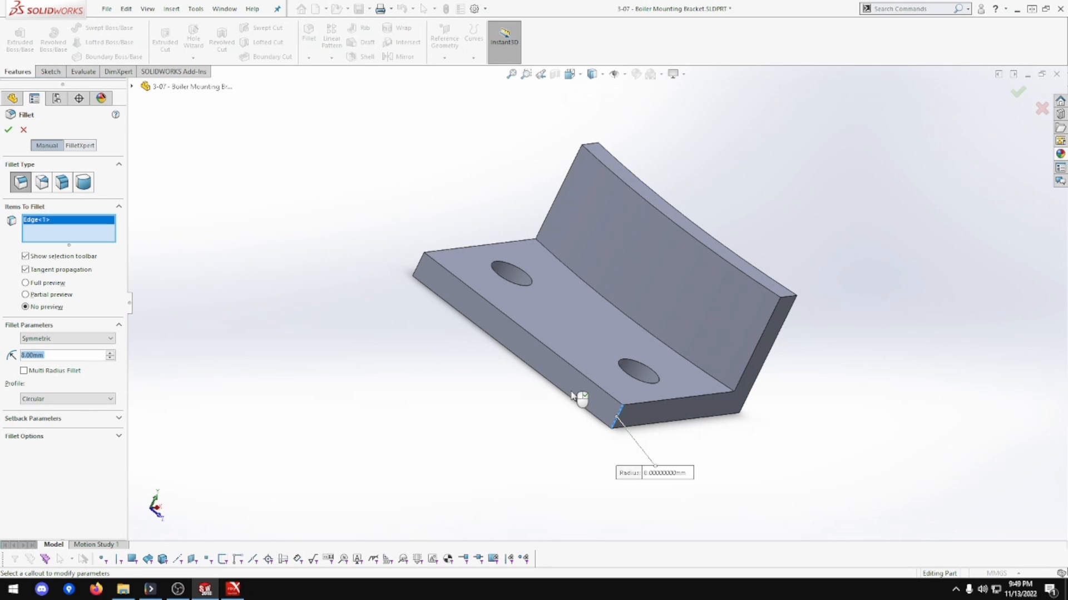
click(416, 270)
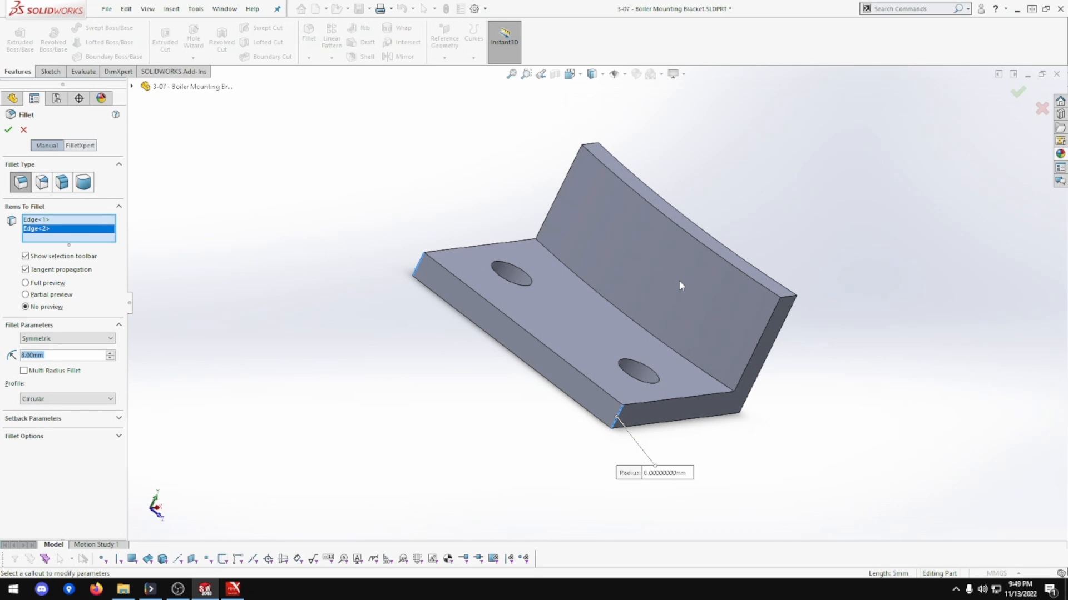
click(790, 299)
click(585, 146)
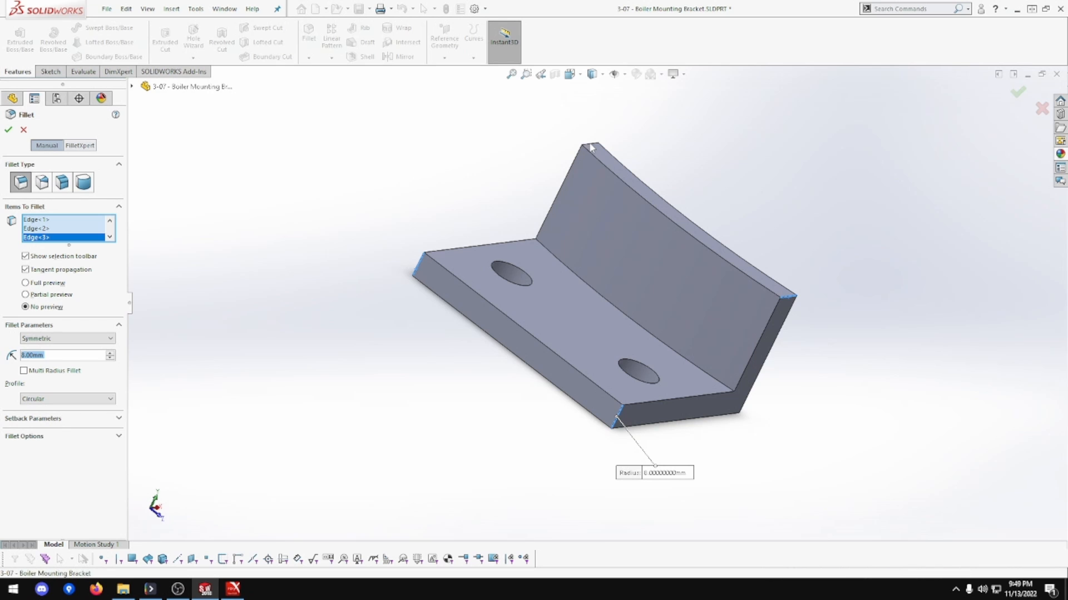
click(8, 130)
Fillet the curved inside edge between plate and wall and the wall's outer lower edge with a 2 mm radius
middle_drag(306, 256, 365, 278)
scroll(519, 284, down, 4)
scroll(519, 283, down, 2)
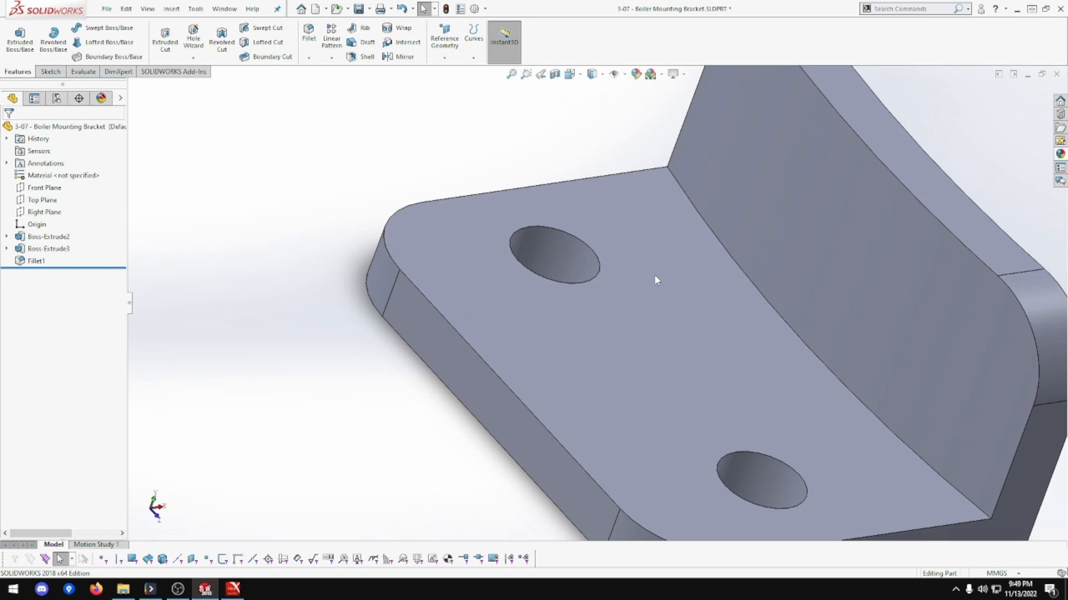
scroll(654, 275, up, 2)
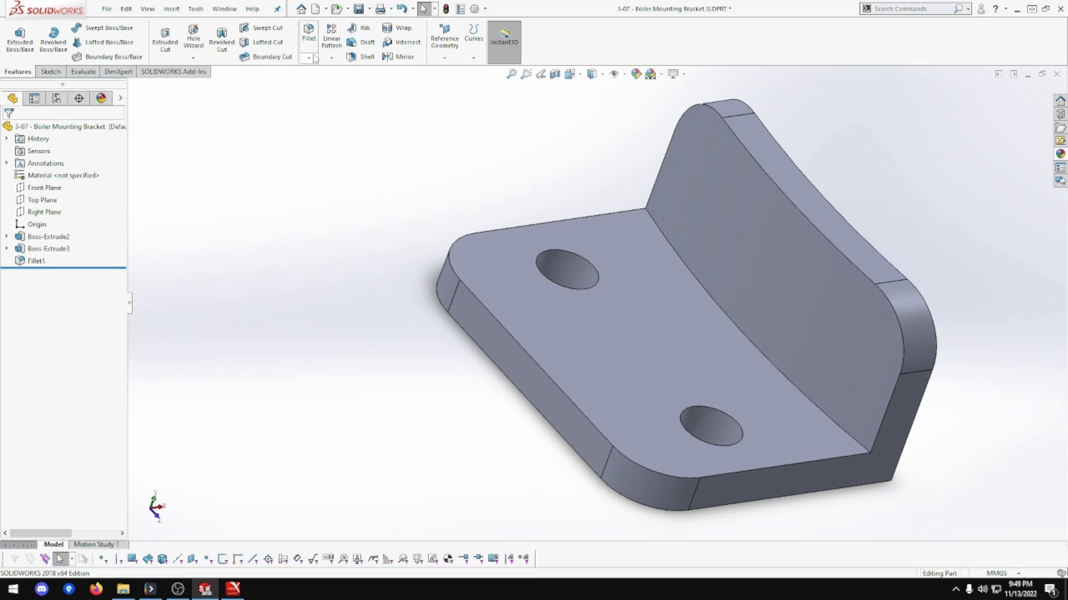
click(309, 34)
text(2.00mm)
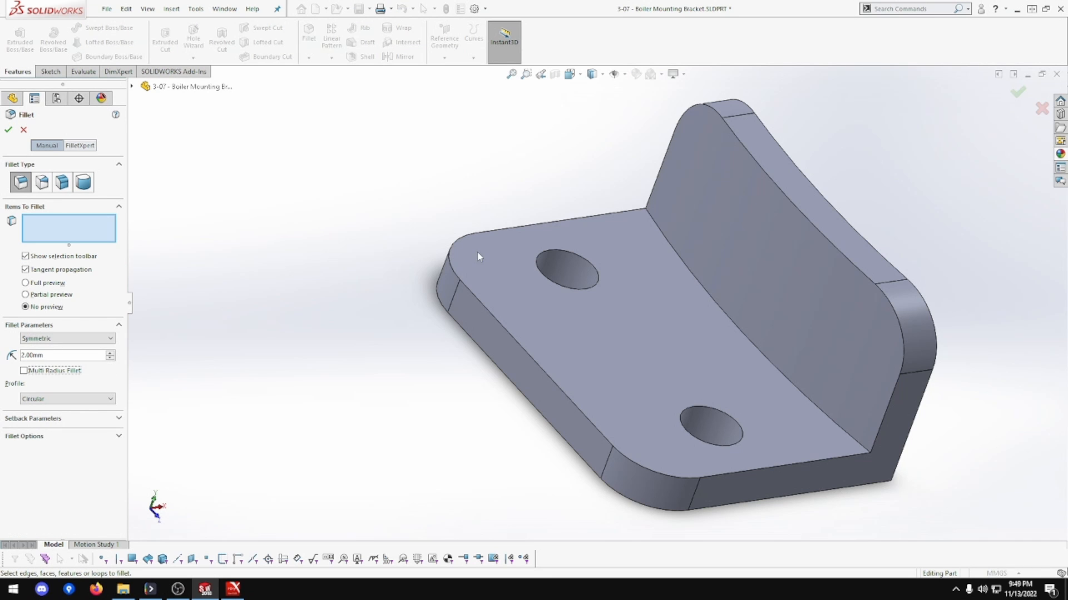
key(Return)
click(710, 298)
middle_drag(710, 298, 612, 229)
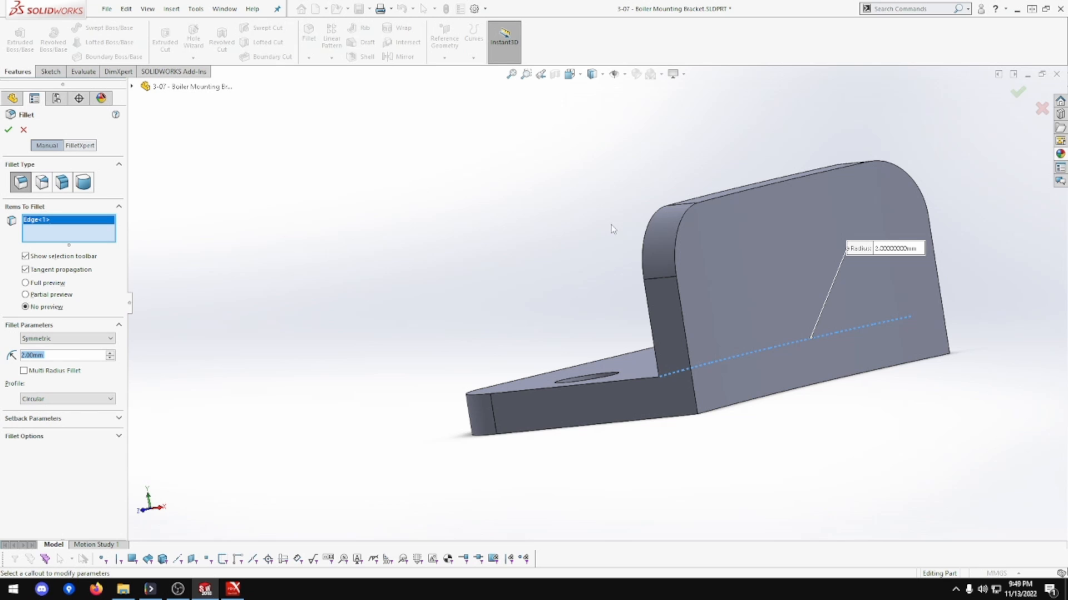
click(760, 400)
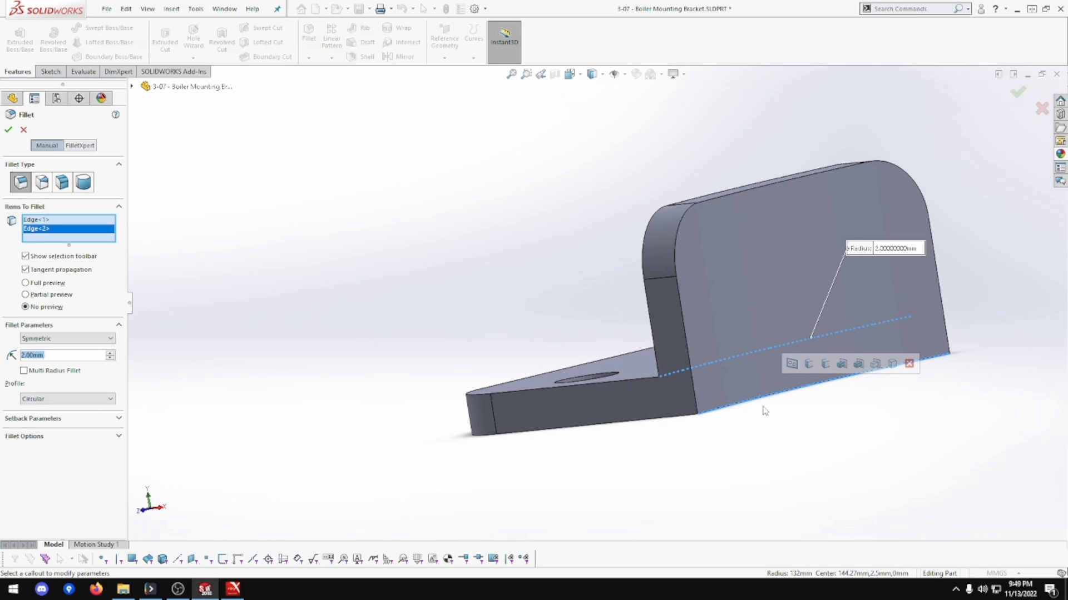
click(8, 130)
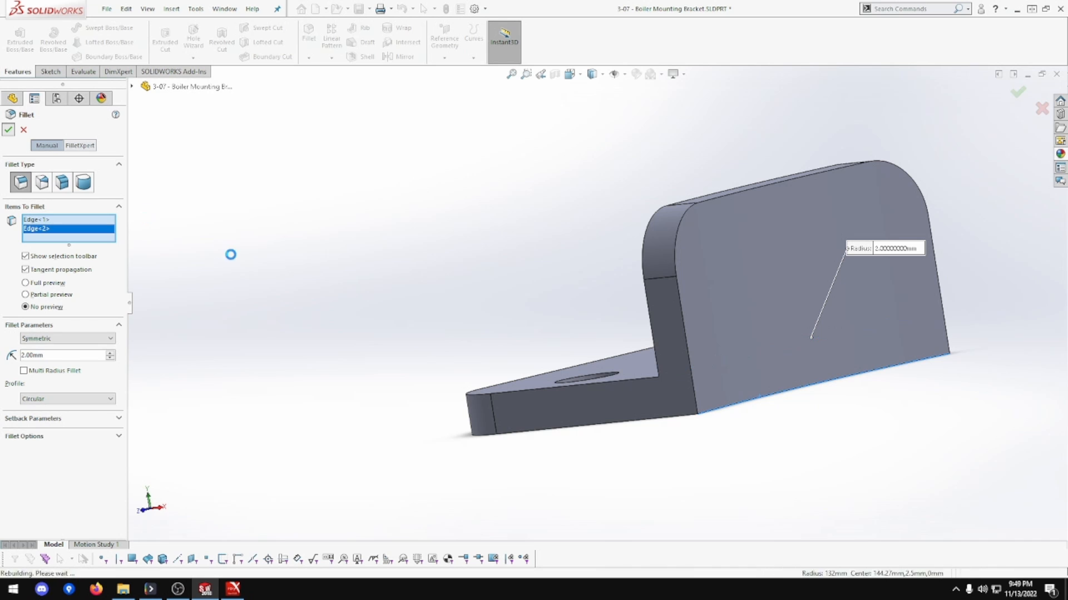
Apply a metal appearance from the Bronze category to the whole bracket body
middle_drag(455, 342, 548, 356)
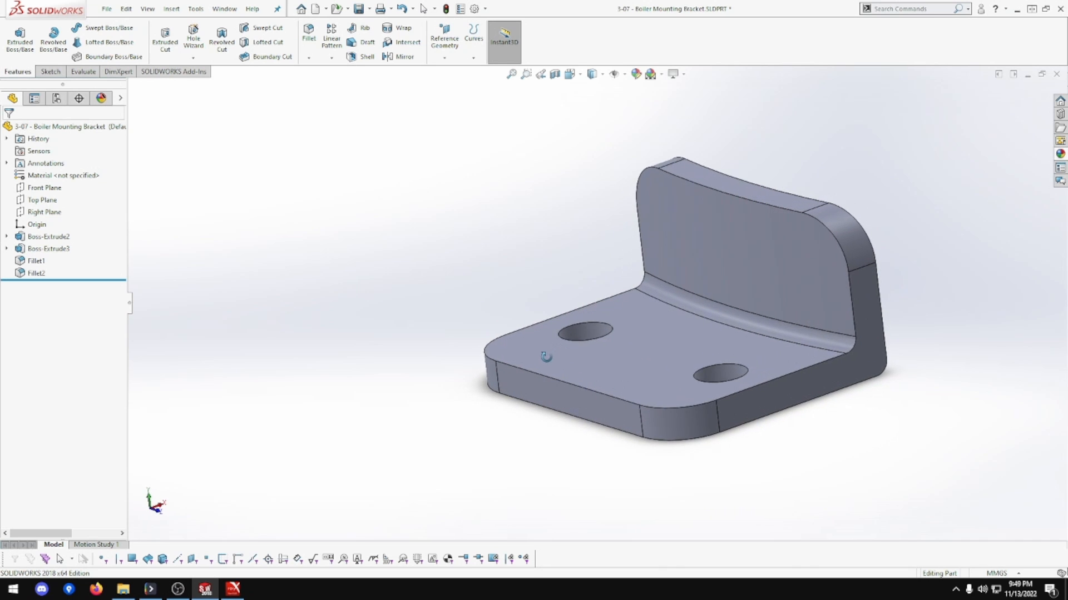
scroll(548, 362, down, 3)
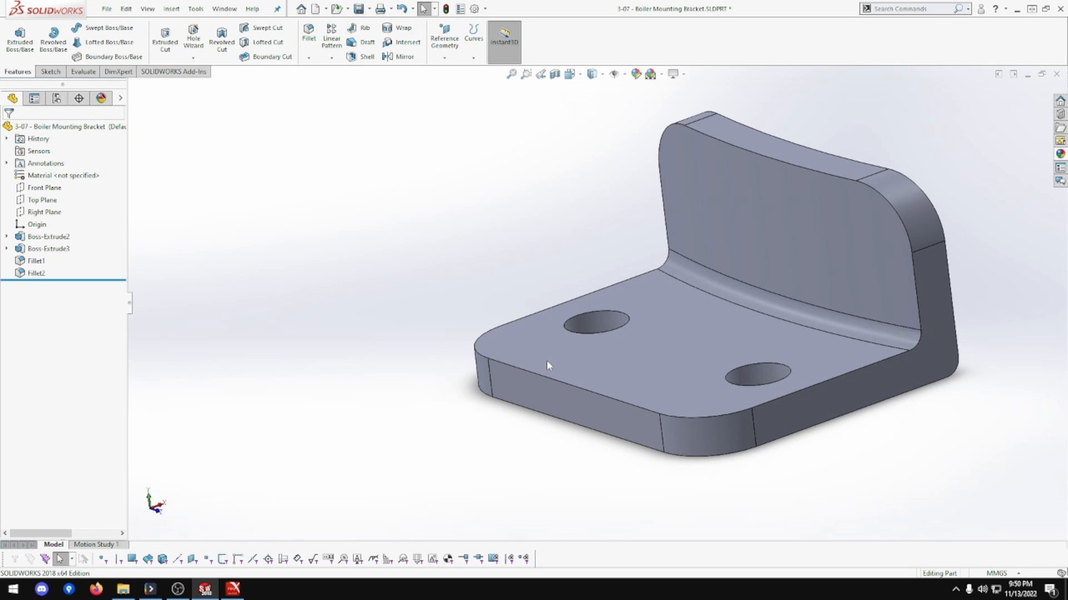
scroll(547, 366, up, 3)
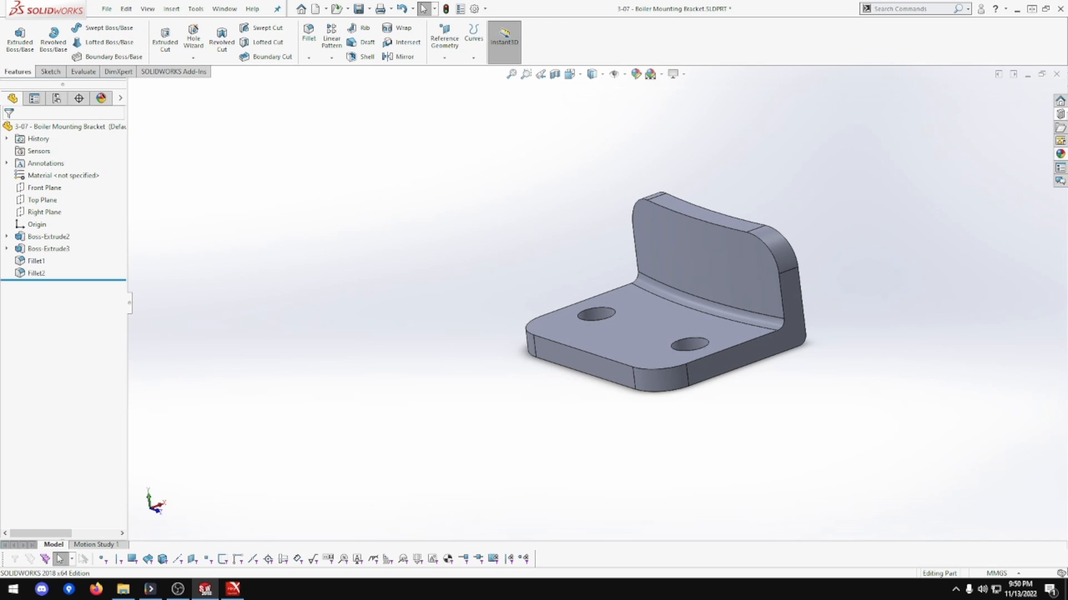
click(1060, 154)
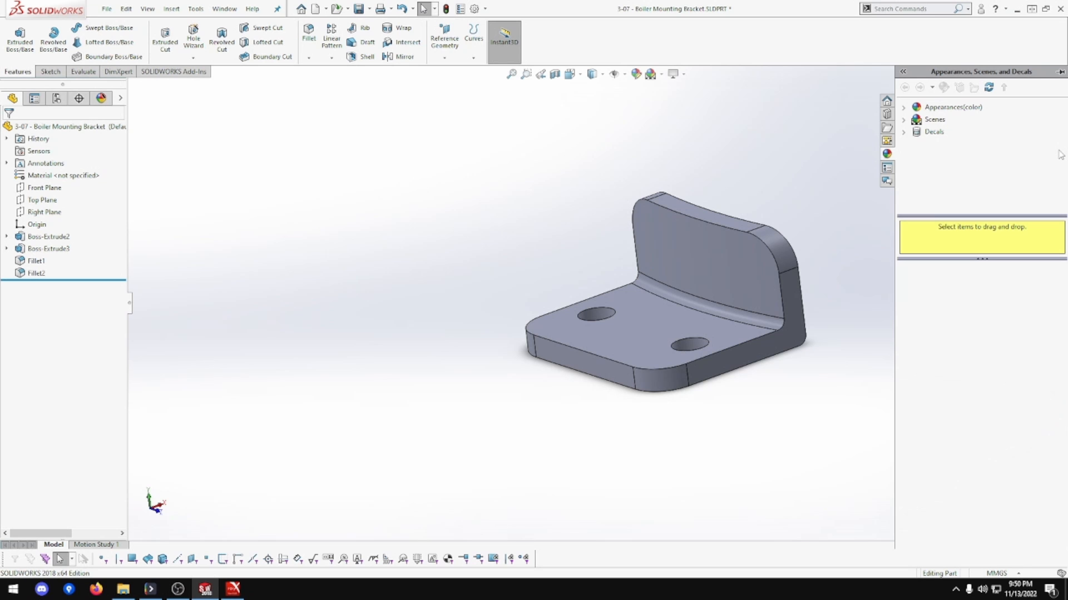
click(945, 107)
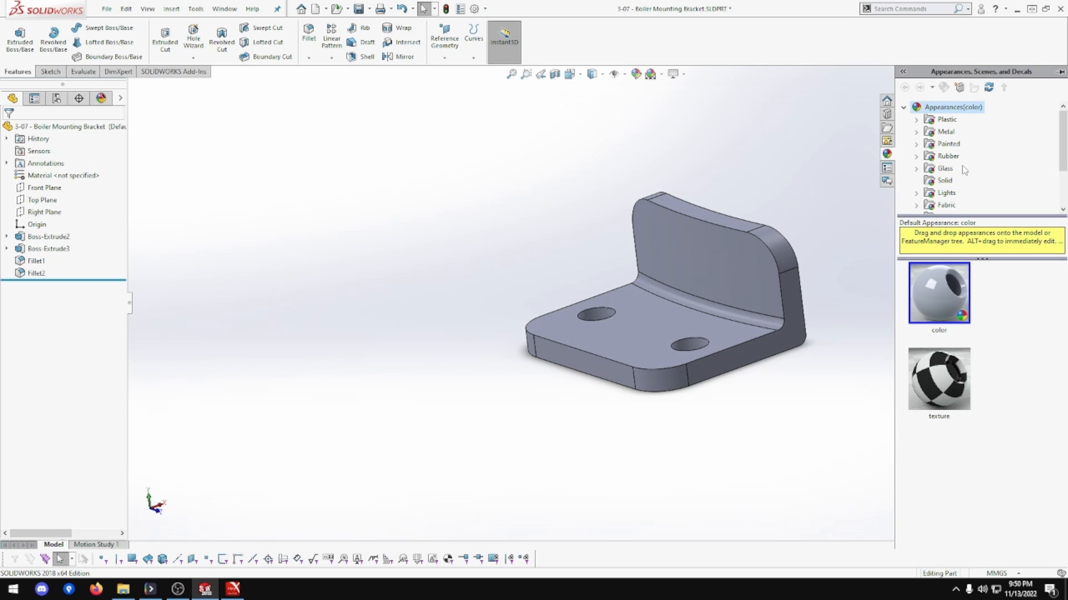
scroll(964, 171, down, 1)
scroll(964, 170, up, 1)
click(944, 133)
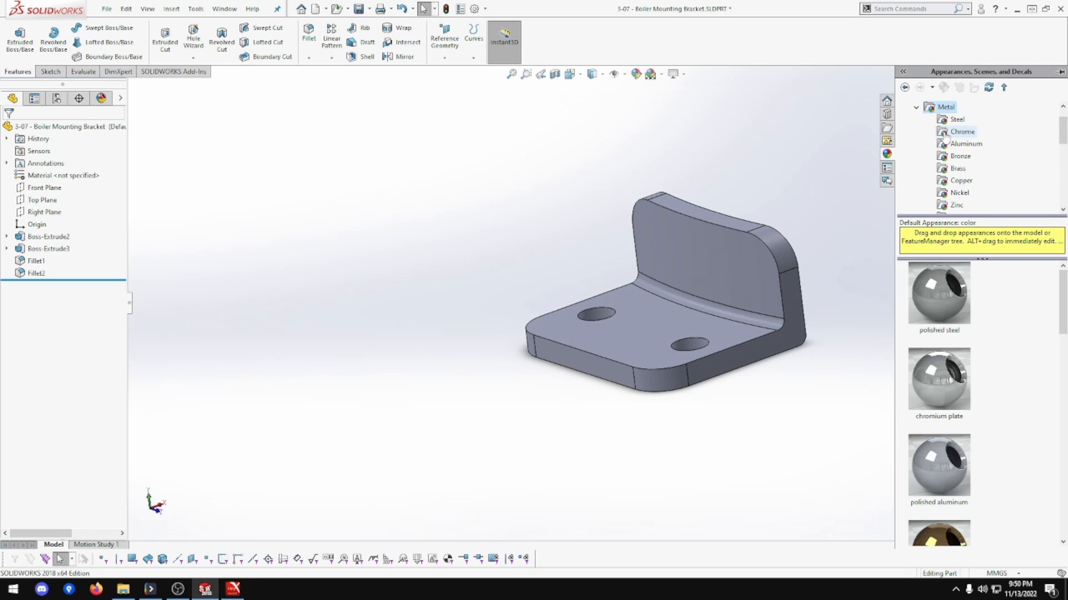
click(969, 158)
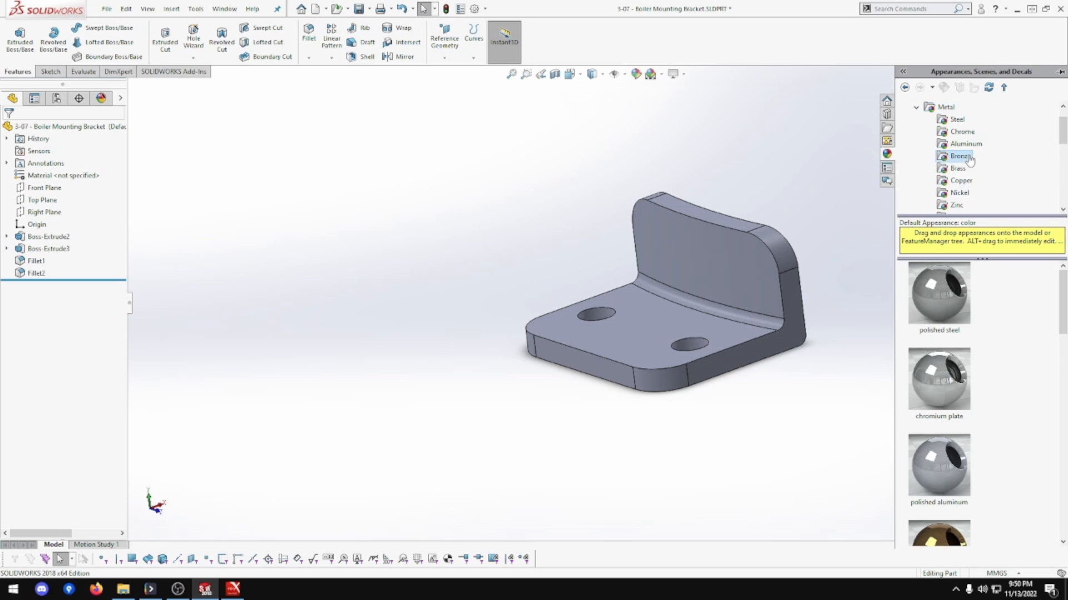
mouse_move(945, 372)
mouse_down()
mouse_move(940, 381)
mouse_move(676, 325)
mouse_move(689, 322)
mouse_up()
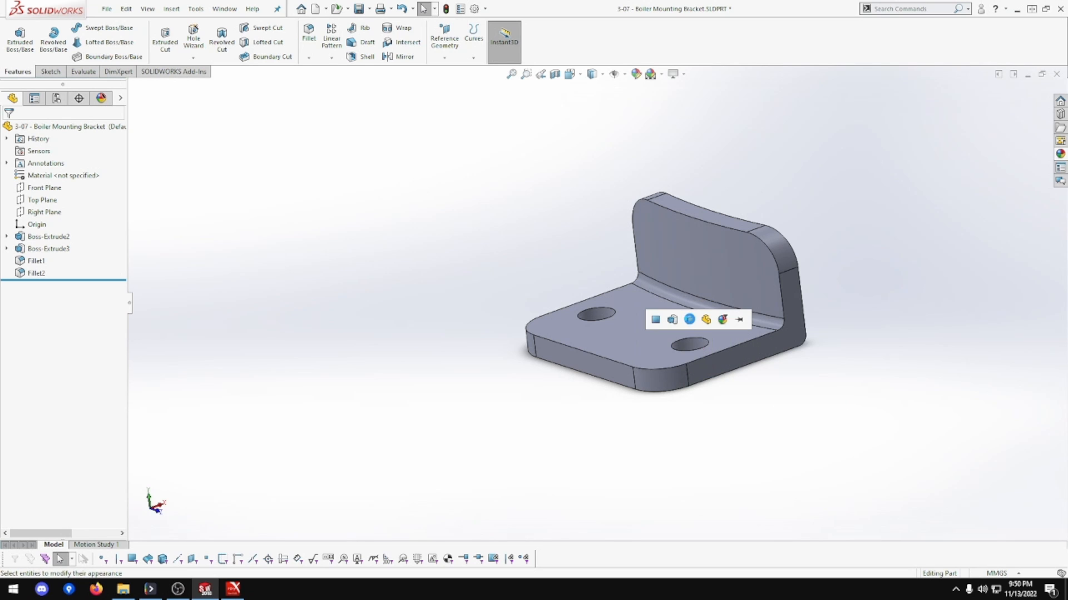
click(689, 319)
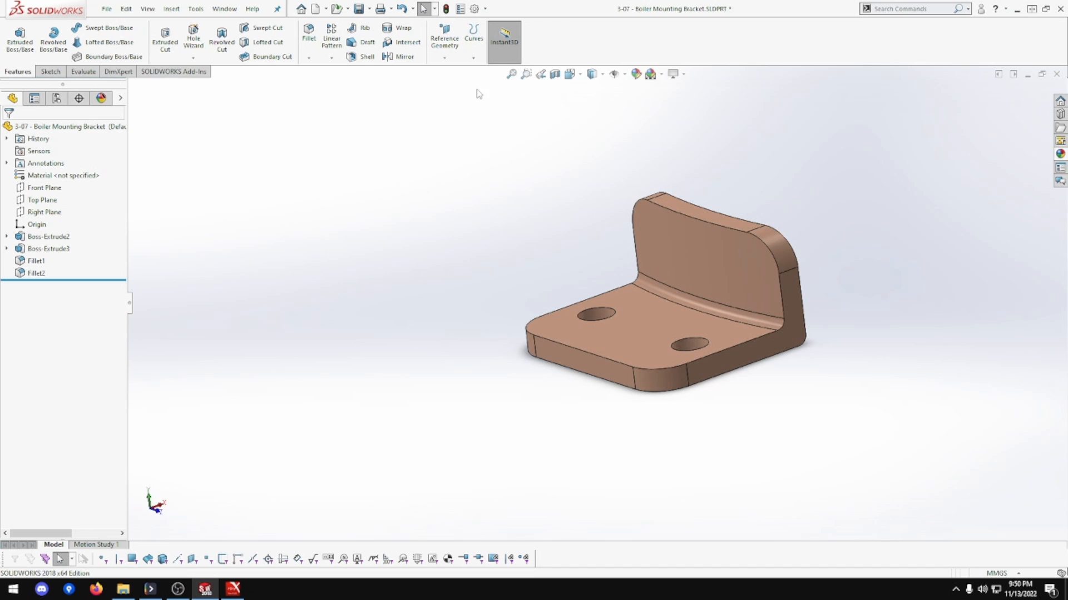
Fit the whole bracket in the view and switch to the other open window
click(511, 74)
middle_drag(563, 188, 577, 186)
scroll(577, 186, up, 1)
key(alt+Tab)
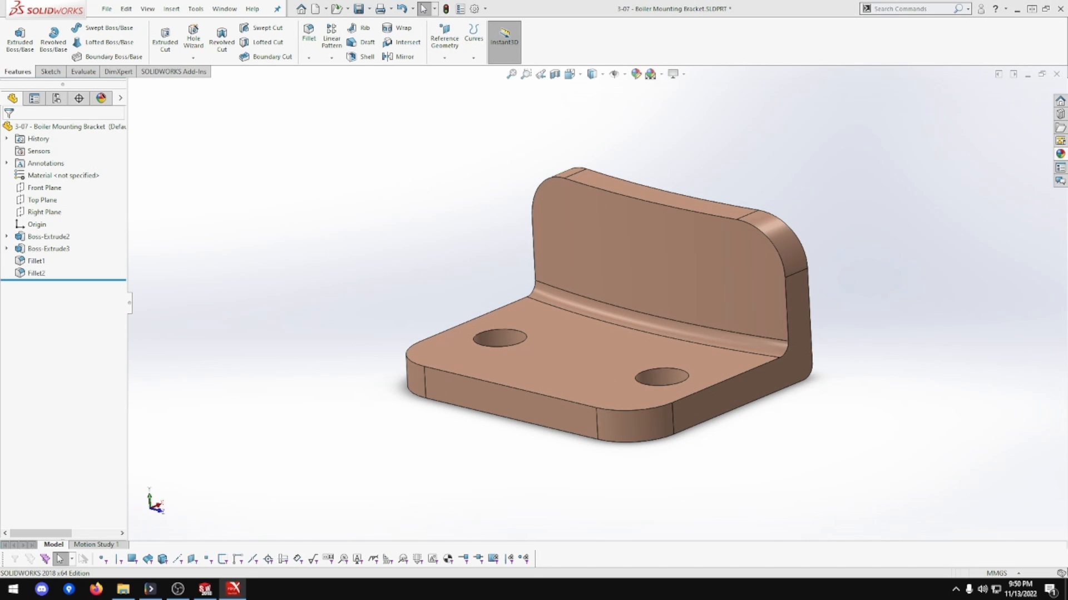